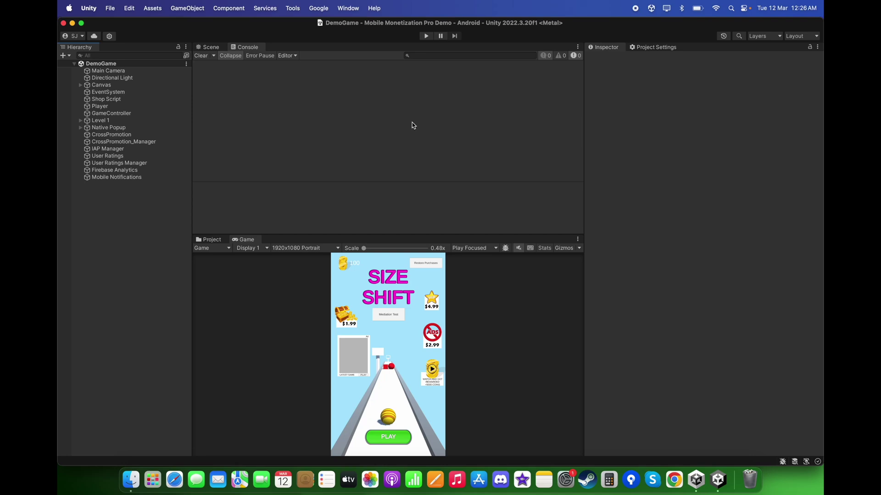
Open the Mobile Monetization Pro Integration Tool from the Tools menu
{"action": "left_click", "coordinate": [302, 6]}
{"action": "mouse_move", "coordinate": [302, 26]}
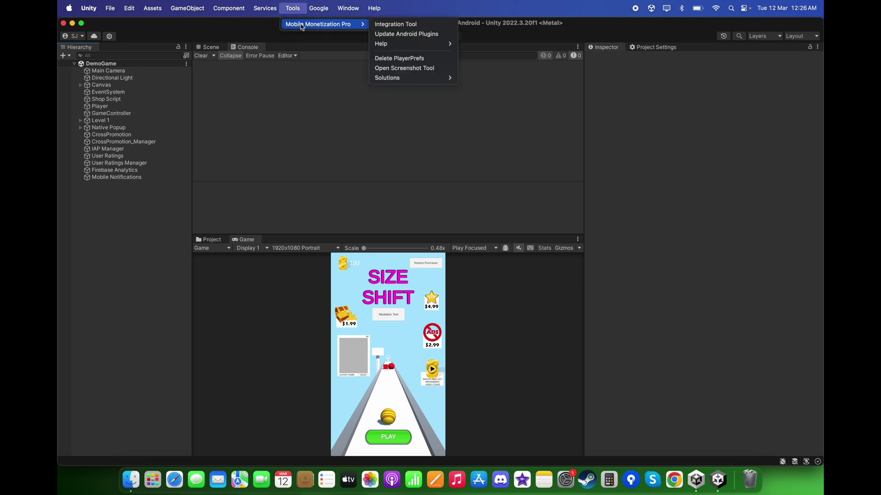
{"action": "left_click", "coordinate": [387, 25]}
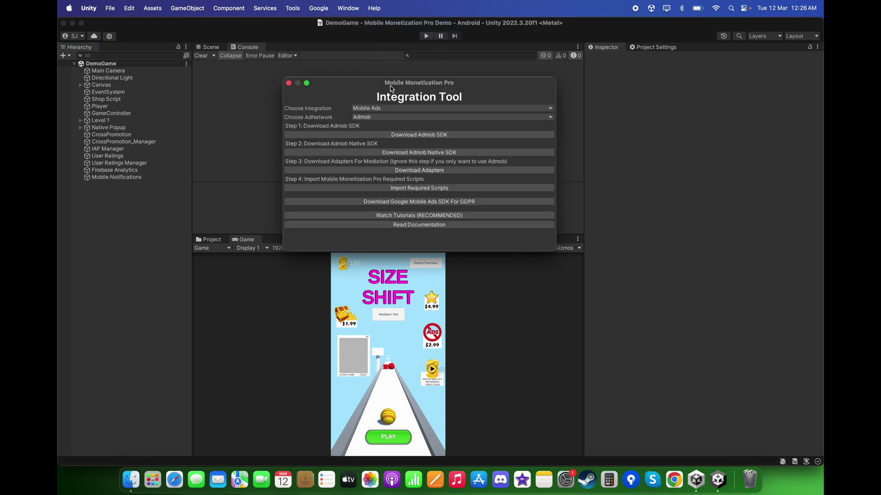
{"action": "left_click_drag", "start_coordinate": [391, 89], "coordinate": [387, 69]}
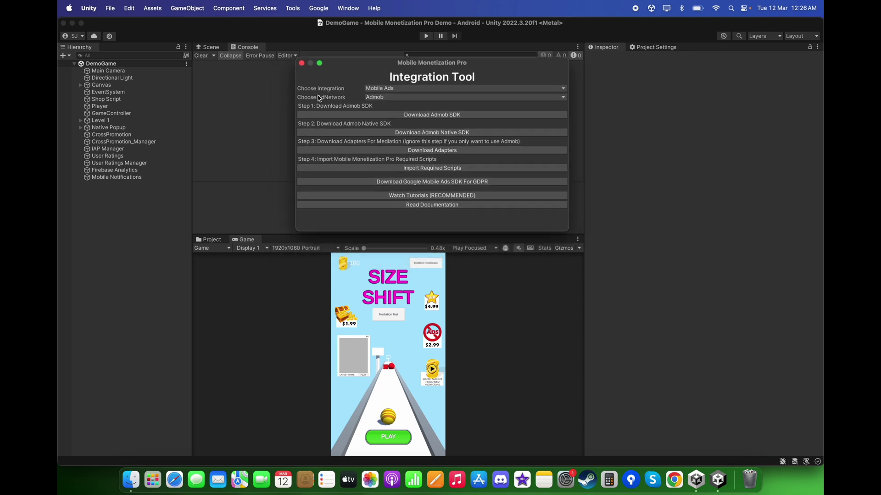
Keep Mobile Ads as the integration and choose Applovin as the ad network
{"action": "left_click", "coordinate": [381, 91]}
{"action": "left_click", "coordinate": [381, 91]}
{"action": "left_click", "coordinate": [386, 98]}
{"action": "left_click", "coordinate": [389, 127]}
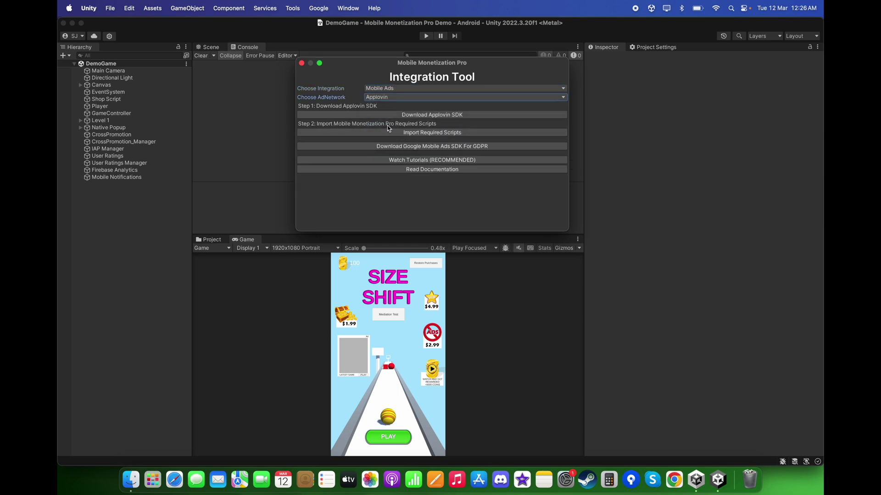
{"action": "mouse_move", "coordinate": [412, 64]}
{"action": "left_mouse_down"}
{"action": "mouse_move", "coordinate": [366, 64]}
{"action": "mouse_move", "coordinate": [404, 64]}
{"action": "left_mouse_up"}
Download the AppLovin MAX Unity Plugin 6.3.0 package from the MAX docs and return to Unity
{"action": "left_click", "coordinate": [421, 115]}
{"action": "scroll", "coordinate": [385, 215], "scroll_direction": "down", "scroll_amount": 2}
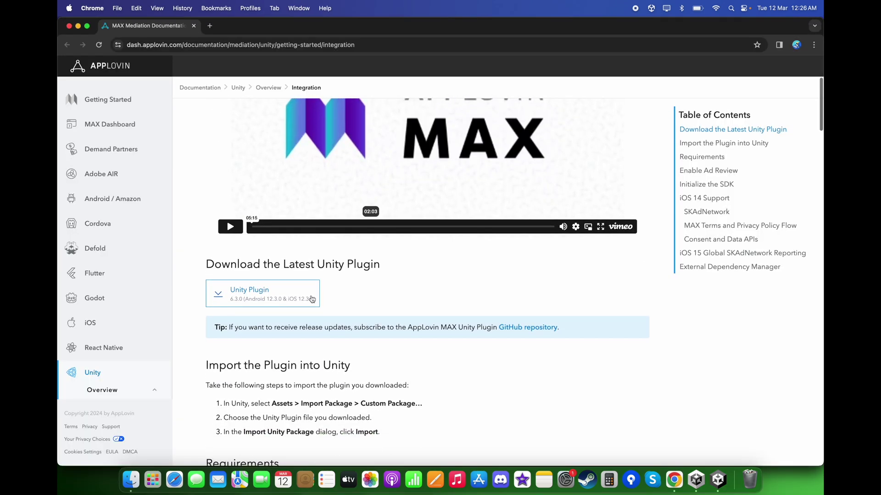
{"action": "left_click", "coordinate": [279, 294]}
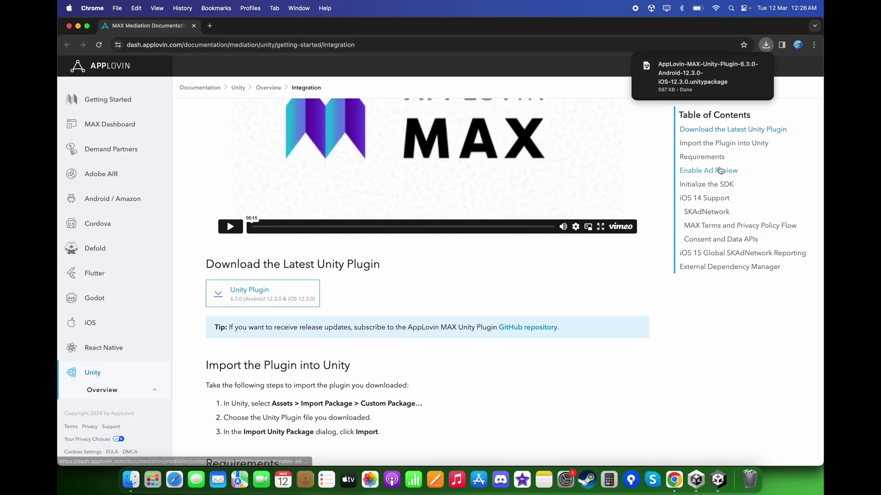
{"action": "left_click", "coordinate": [717, 480]}
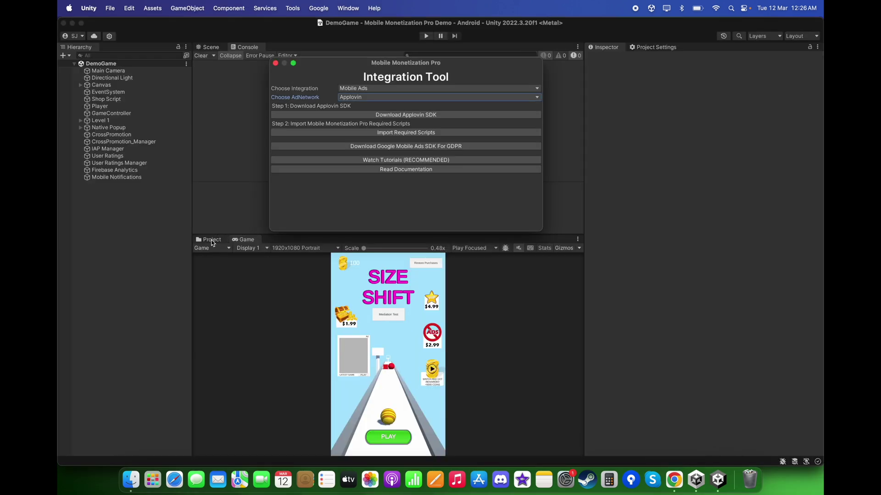
Import the AppLovin MAX package, remove obsolete dependency files, and import the Applovin implementation scripts
{"action": "left_click", "coordinate": [212, 240]}
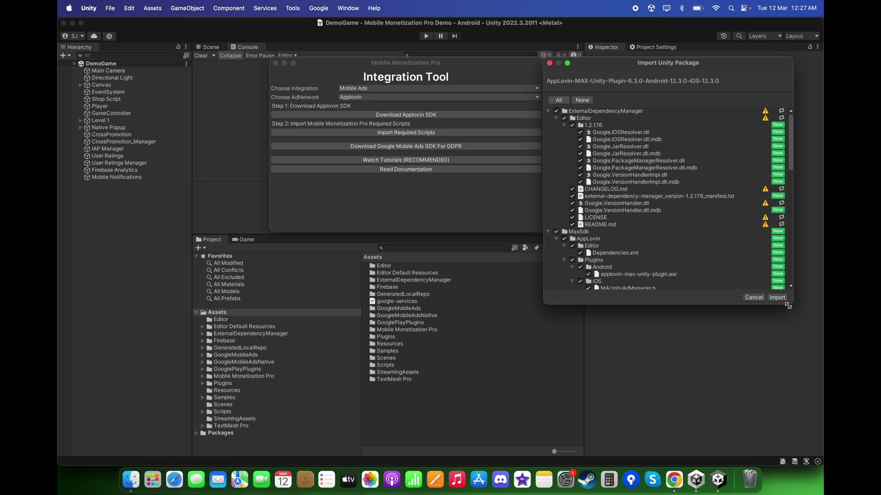
{"action": "left_click", "coordinate": [776, 298]}
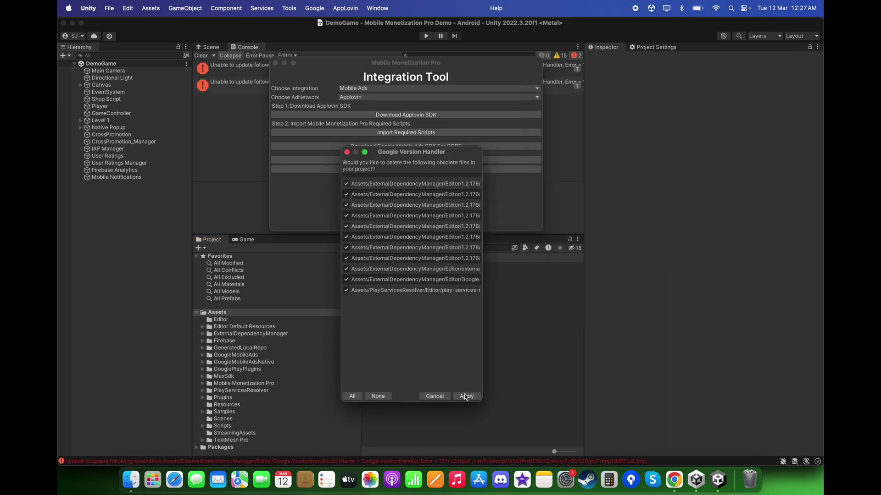
{"action": "left_click", "coordinate": [465, 396]}
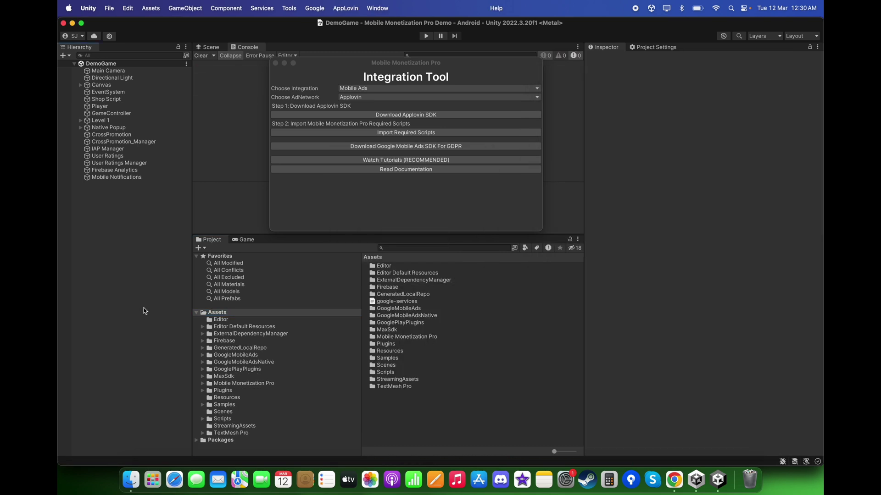
{"action": "left_click", "coordinate": [432, 133]}
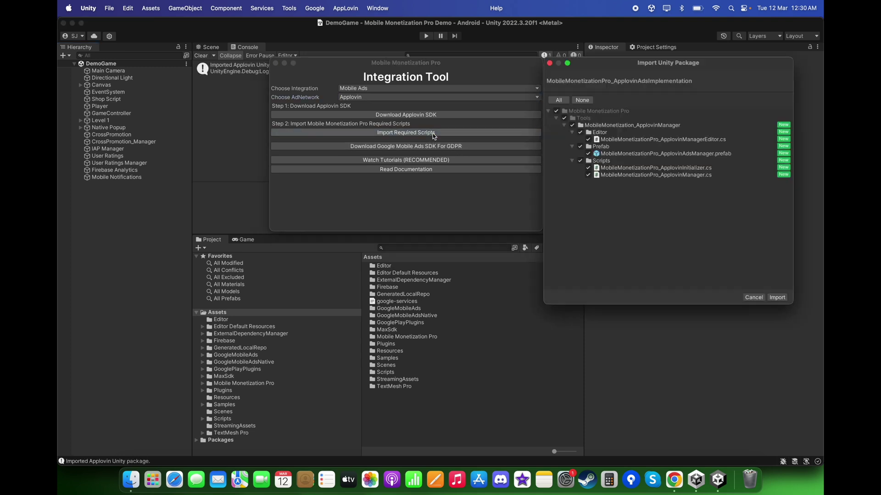
{"action": "left_click", "coordinate": [783, 299]}
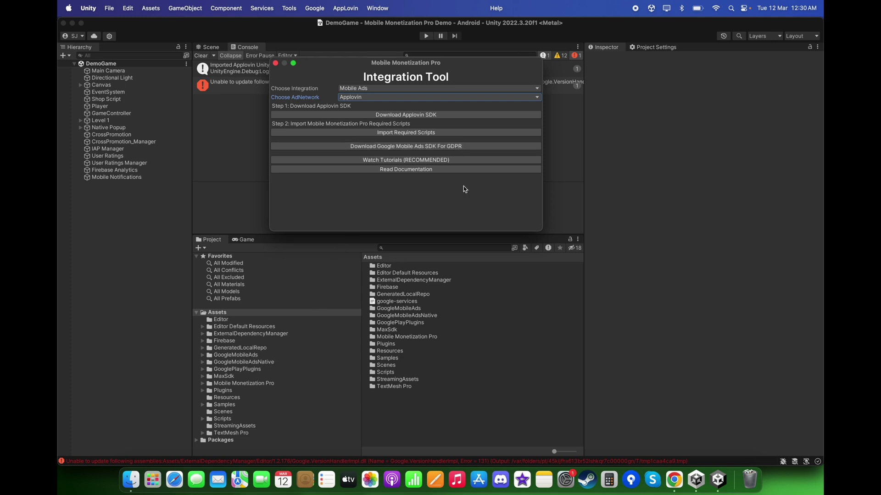
{"action": "left_click", "coordinate": [402, 147]}
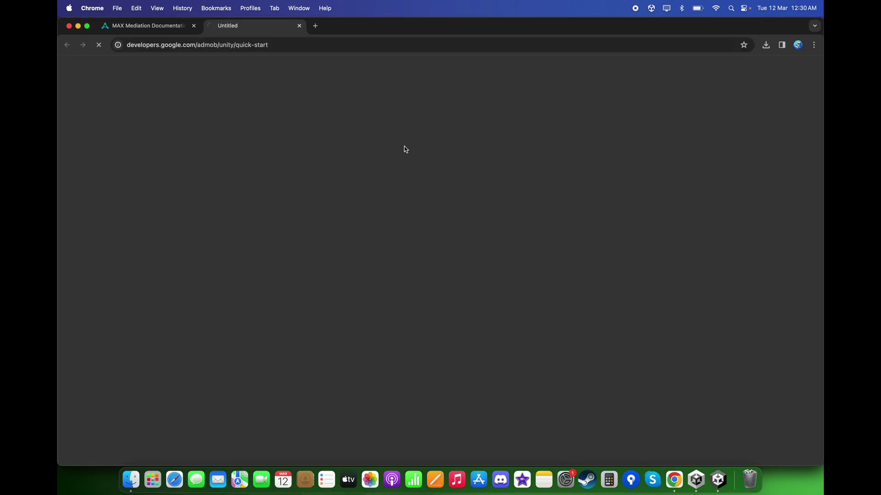
{"action": "scroll", "coordinate": [294, 299], "scroll_direction": "down", "scroll_amount": 5}
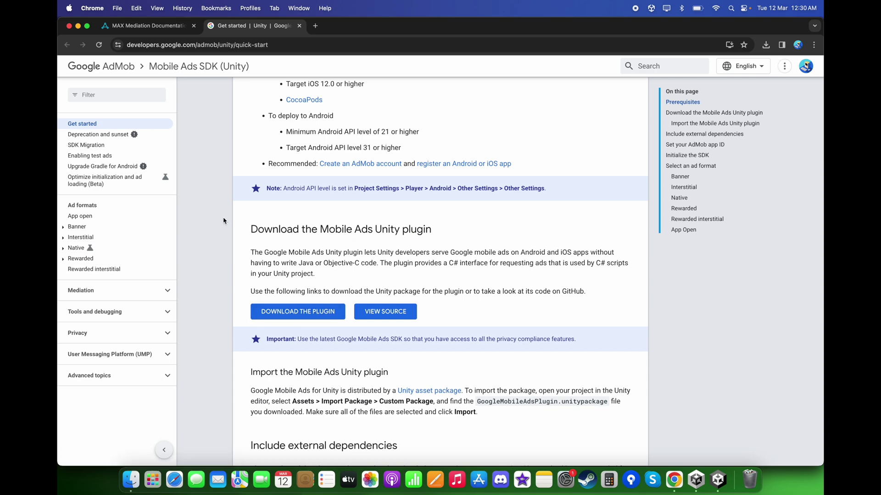
{"action": "left_click", "coordinate": [299, 26]}
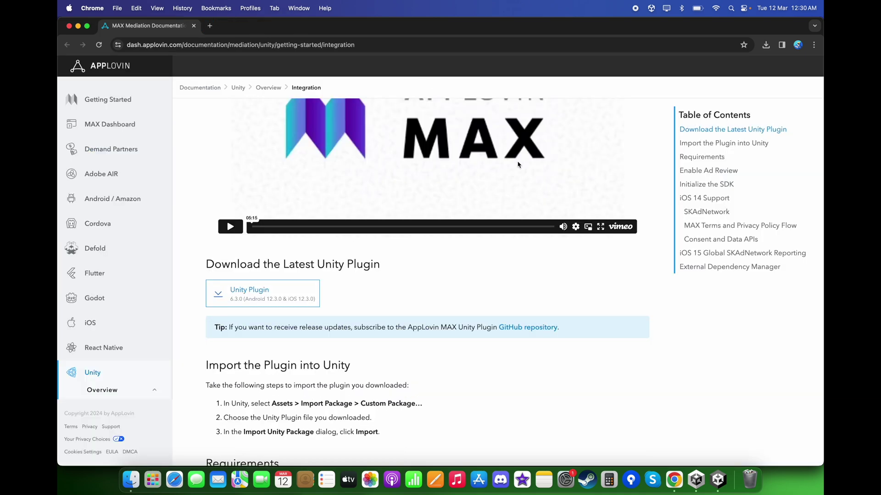
{"action": "left_click", "coordinate": [715, 481]}
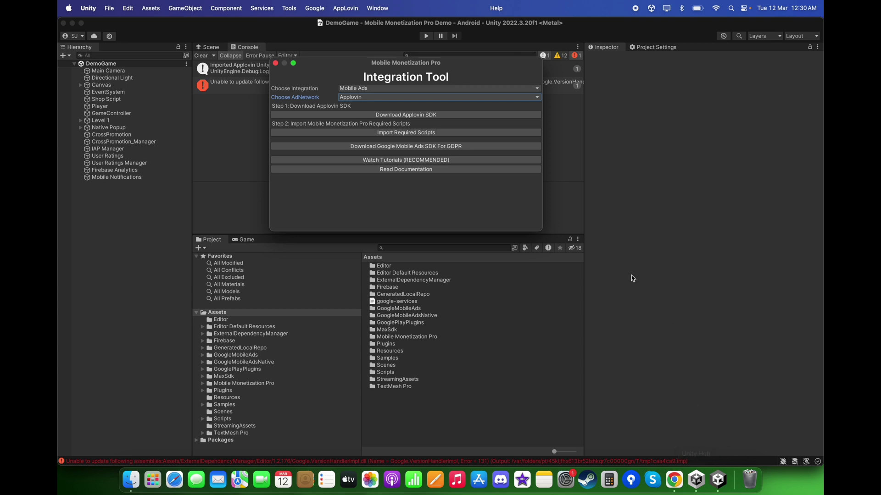
Close the Integration Tool, clear the console, and run Android Resolver's Resolve
{"action": "left_click", "coordinate": [275, 63]}
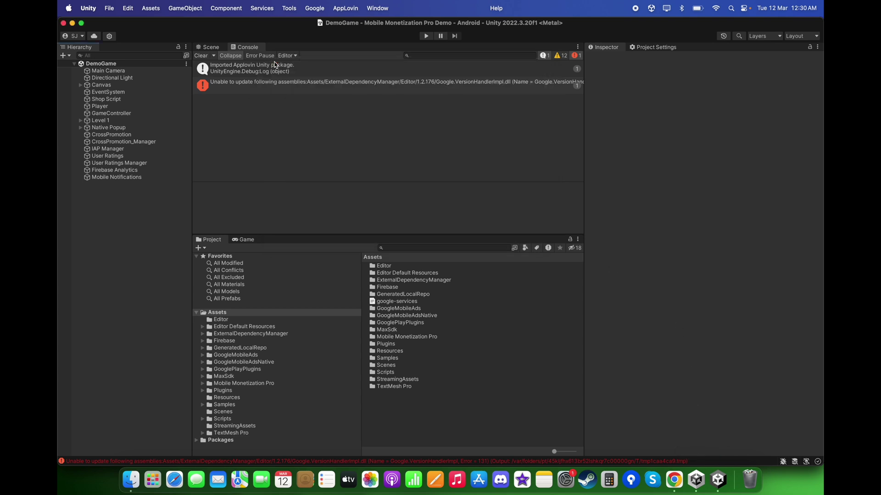
{"action": "left_click", "coordinate": [201, 56]}
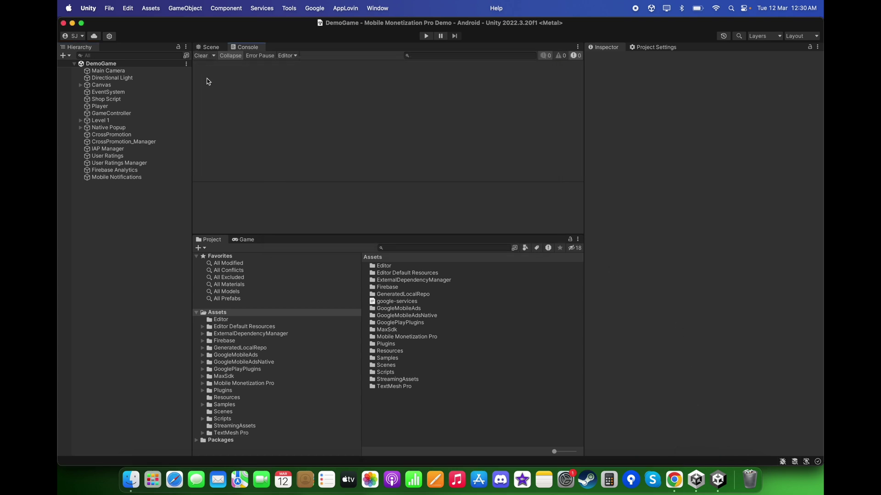
{"action": "left_click", "coordinate": [152, 5]}
{"action": "mouse_move", "coordinate": [201, 248]}
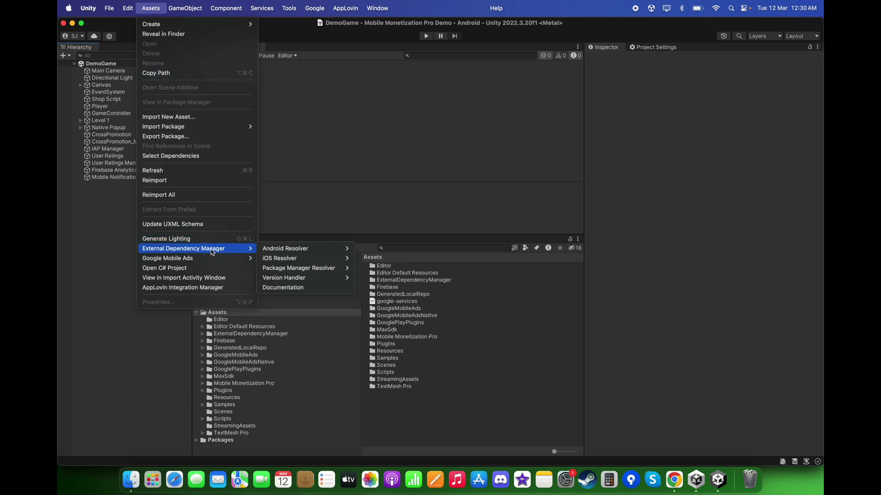
{"action": "mouse_move", "coordinate": [274, 253]}
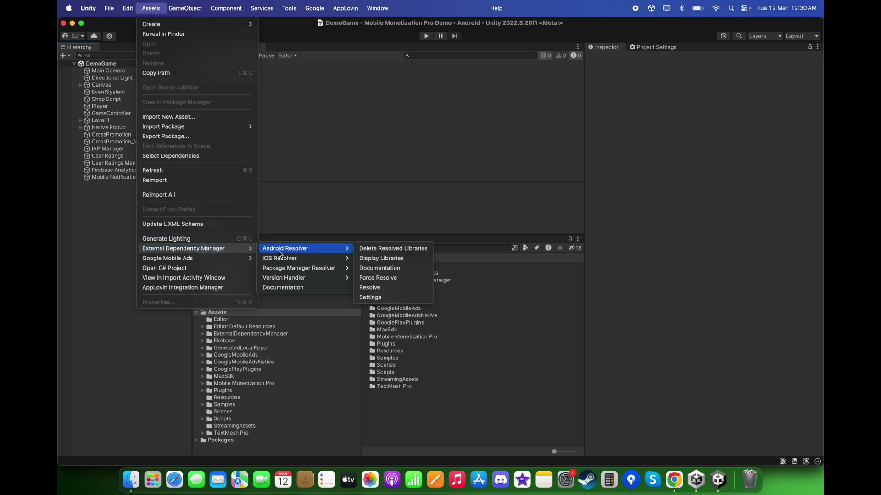
{"action": "left_click", "coordinate": [380, 288]}
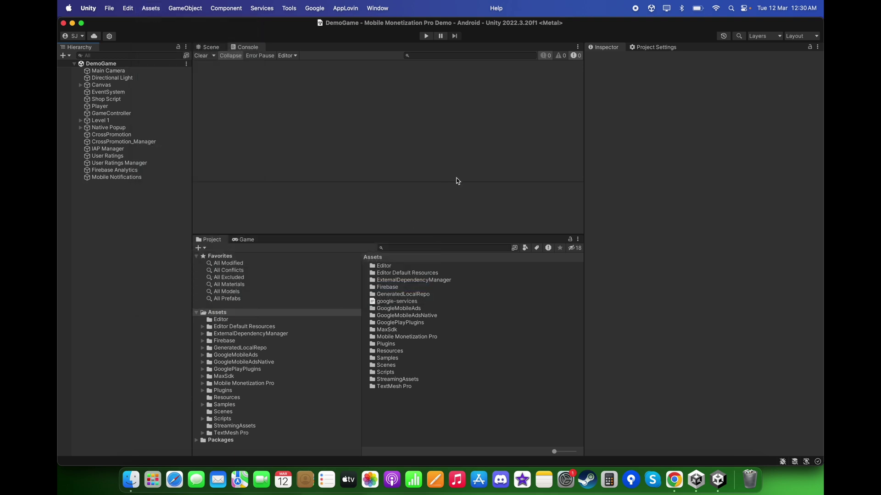
{"action": "left_click", "coordinate": [437, 132]}
{"action": "right_click", "coordinate": [111, 231]}
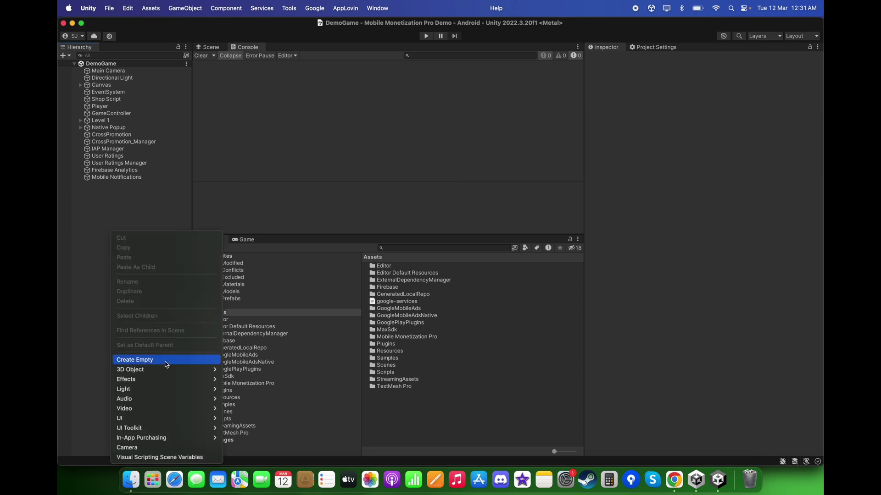
Create an empty 'Ads initializer' object and attach the ApplovinInitializer script to it
{"action": "left_click", "coordinate": [168, 361]}
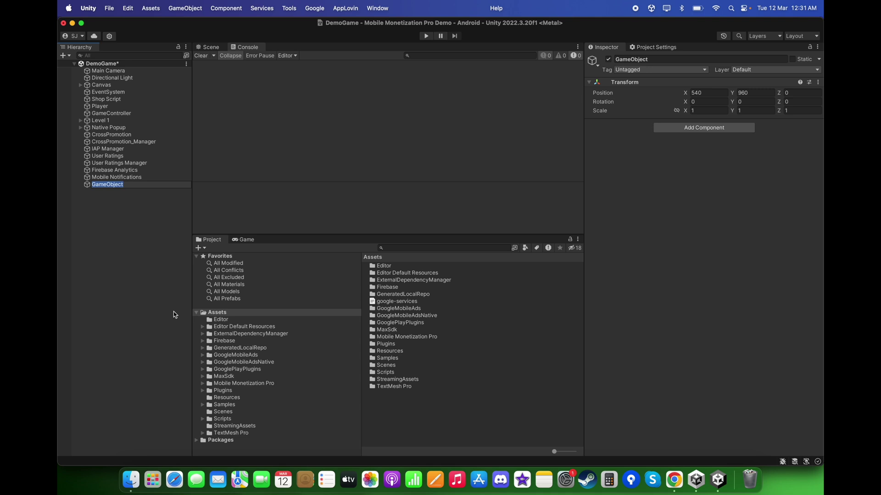
{"action": "type", "text": "Ads initializer"}
{"action": "key", "text": "Return"}
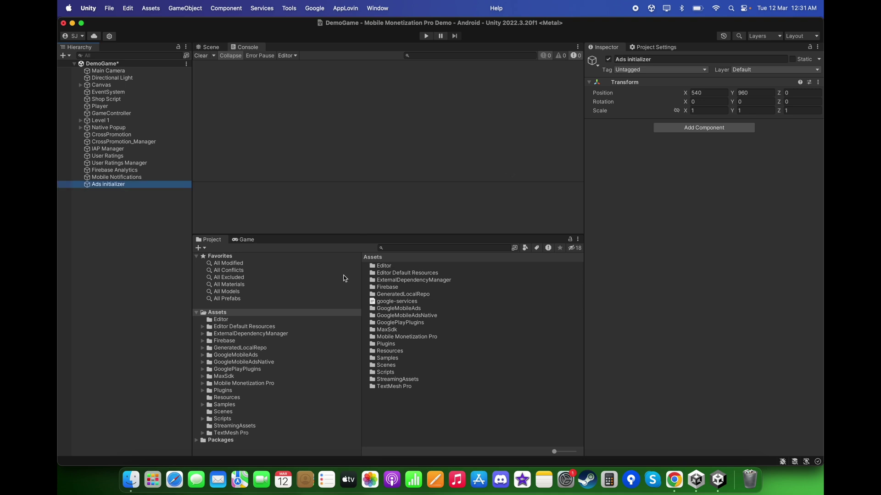
{"action": "left_click", "coordinate": [262, 385]}
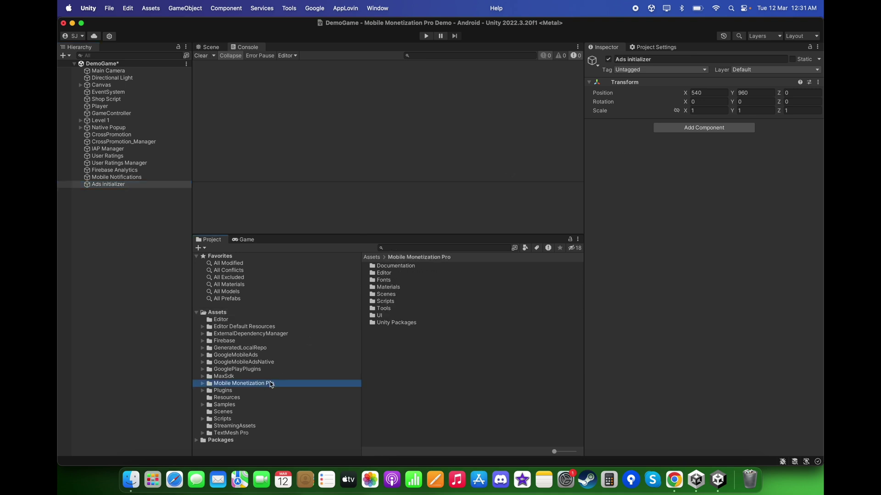
{"action": "double_click", "coordinate": [388, 309]}
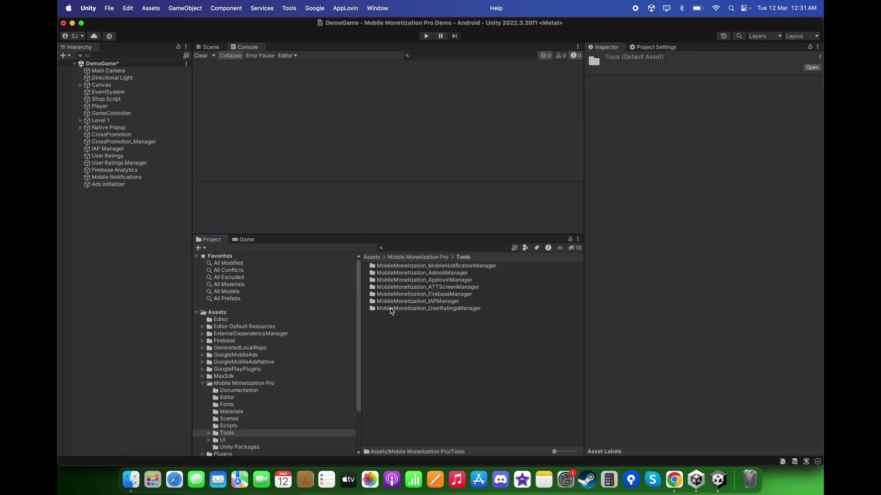
{"action": "double_click", "coordinate": [439, 277]}
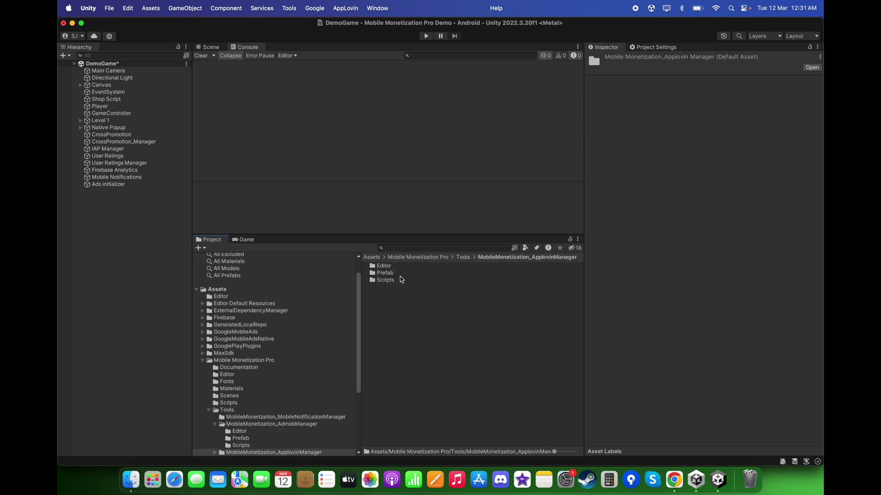
{"action": "scroll", "coordinate": [338, 303], "scroll_direction": "down", "scroll_amount": 3}
{"action": "double_click", "coordinate": [381, 281]}
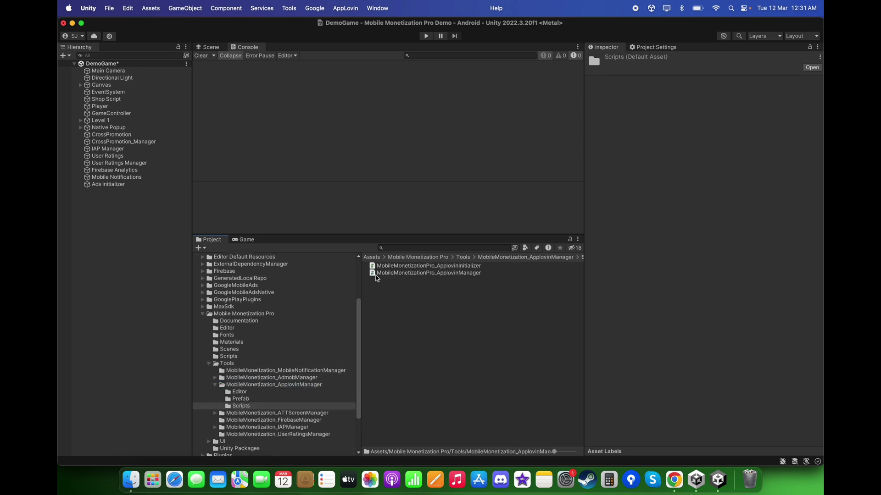
{"action": "left_click", "coordinate": [113, 184]}
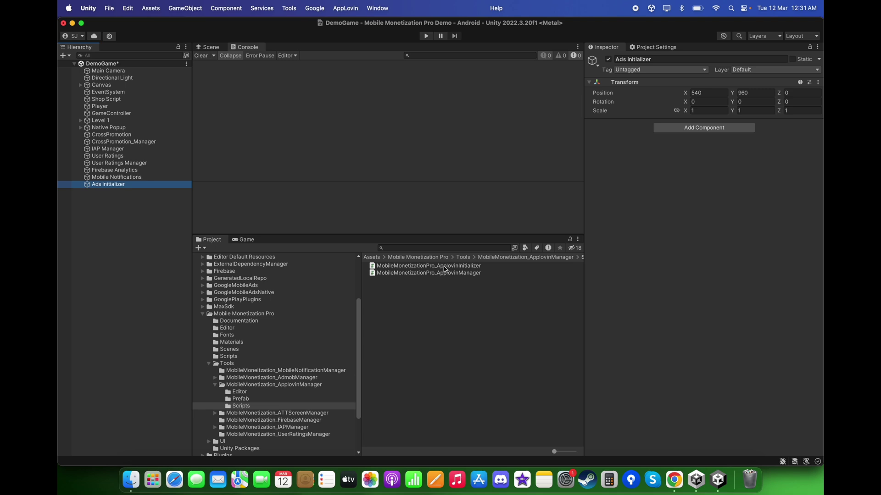
{"action": "left_click_drag", "start_coordinate": [440, 269], "coordinate": [674, 229]}
Create an empty 'Ads Manager' object and attach the ApplovinManager script to it
{"action": "left_click", "coordinate": [137, 185]}
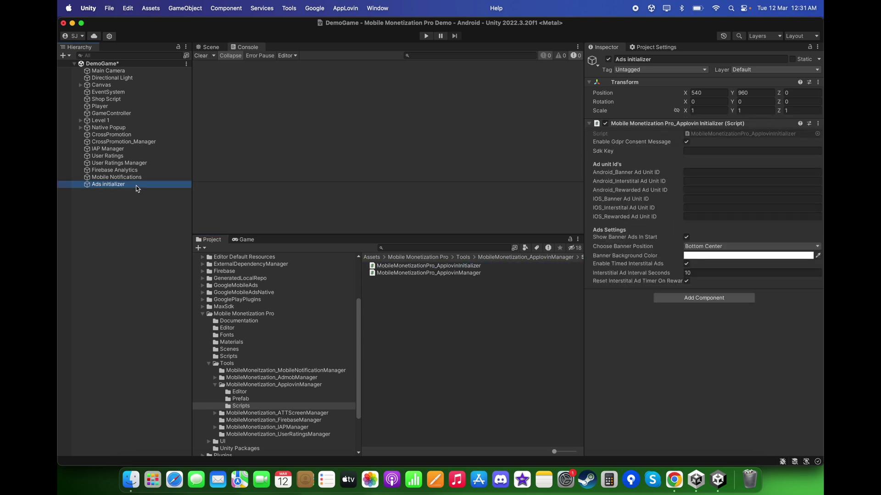
{"action": "right_click", "coordinate": [75, 228]}
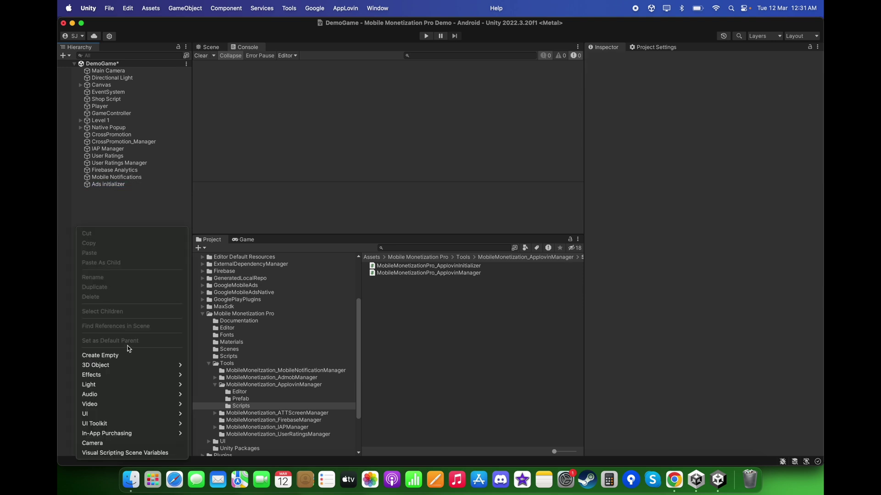
{"action": "left_click", "coordinate": [130, 356]}
{"action": "type", "text": "Ads Mana"}
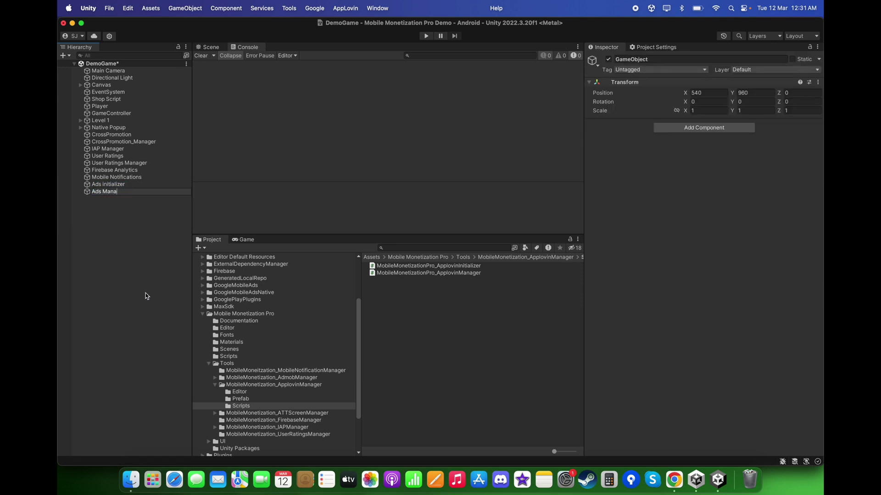
{"action": "key", "text": "Return"}
{"action": "left_click_drag", "start_coordinate": [432, 274], "coordinate": [702, 216]}
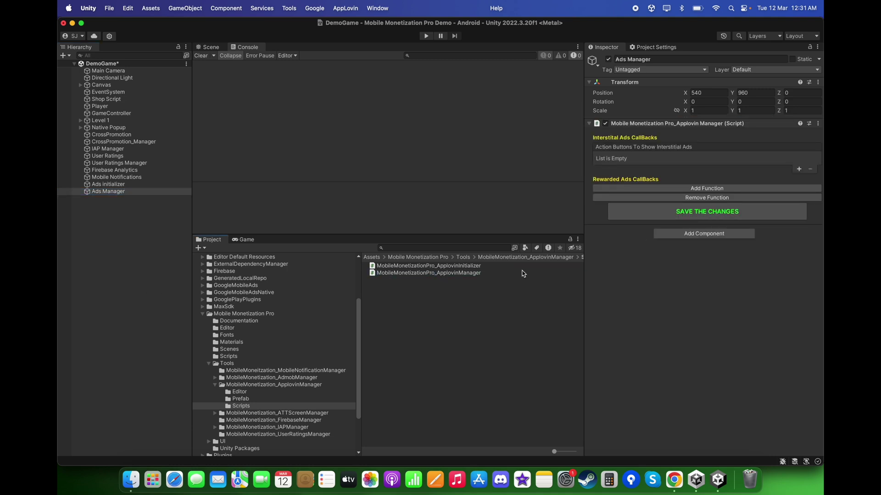
{"action": "left_click", "coordinate": [275, 314]}
{"action": "key", "text": "Left"}
{"action": "key", "text": "Left"}
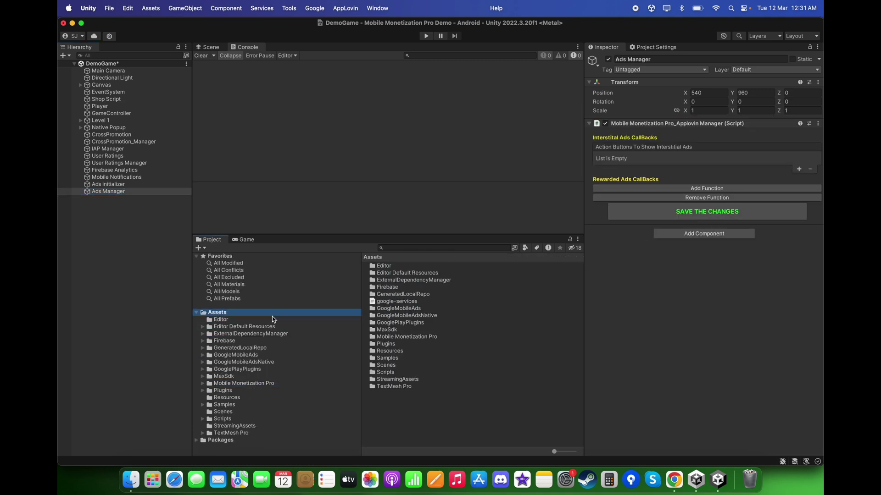
{"action": "left_click", "coordinate": [253, 240]}
Widen the Ads initializer's Inspector and enable its GDPR consent message, leaving Sdk Key empty
{"action": "left_click", "coordinate": [155, 185]}
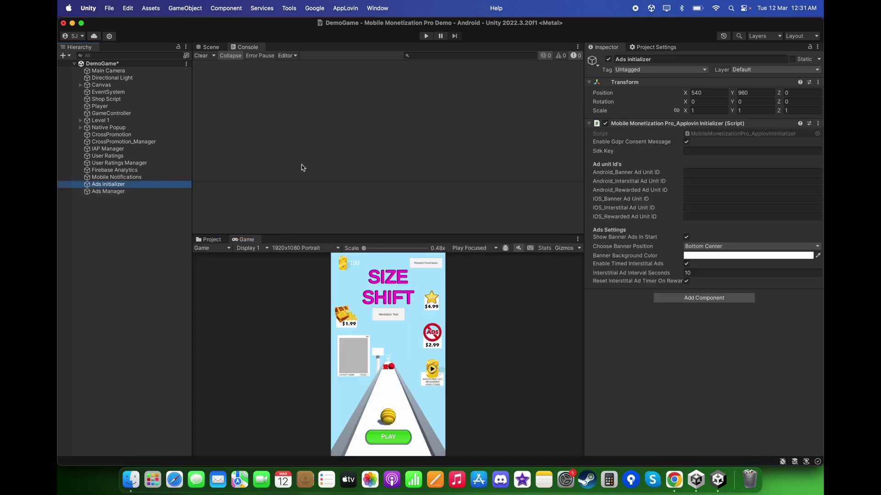
{"action": "left_click_drag", "start_coordinate": [585, 114], "coordinate": [497, 118]}
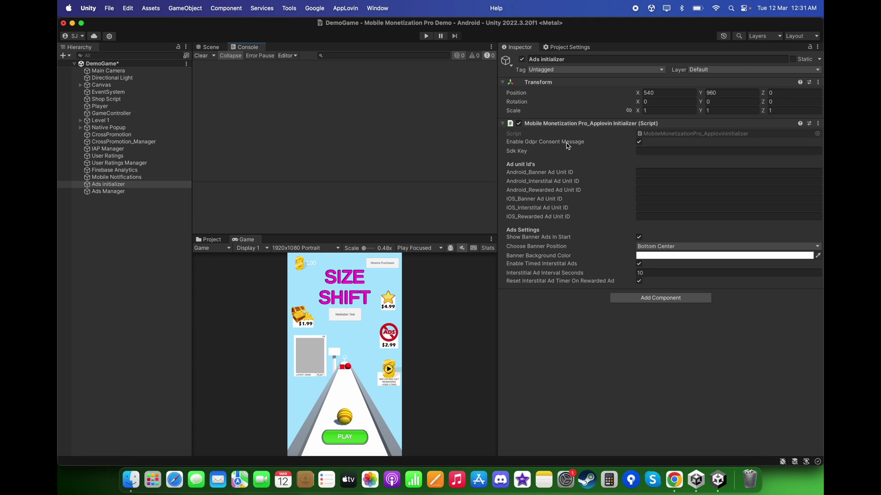
{"action": "left_click", "coordinate": [639, 142]}
{"action": "left_click", "coordinate": [656, 151]}
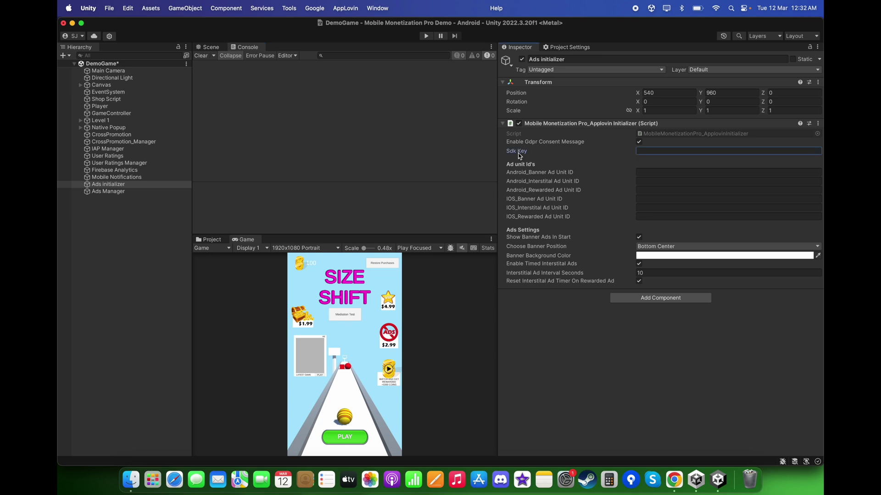
{"action": "left_click", "coordinate": [541, 442]}
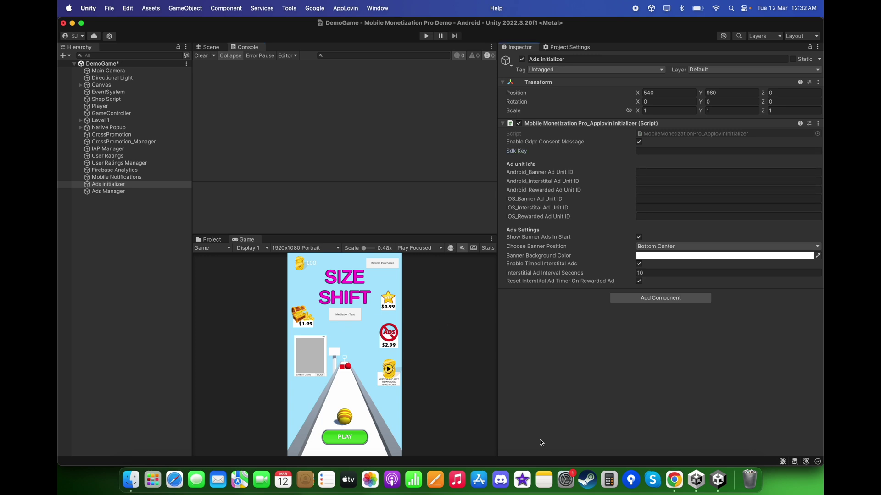
{"action": "left_click", "coordinate": [675, 478]}
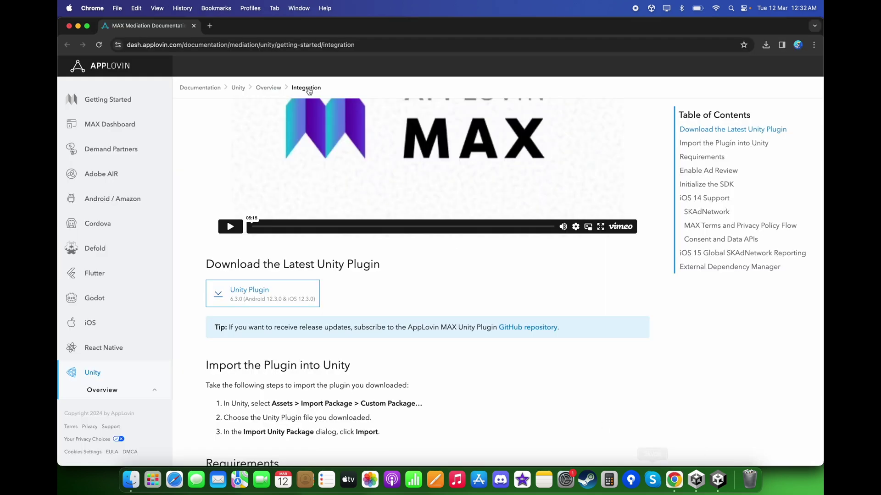
Load dash.applovin.com in a new Chrome tab and view the MAX Ad Units list
{"action": "left_click", "coordinate": [207, 25]}
{"action": "type", "text": "dash.applovin.com"}
{"action": "key", "text": "Return"}
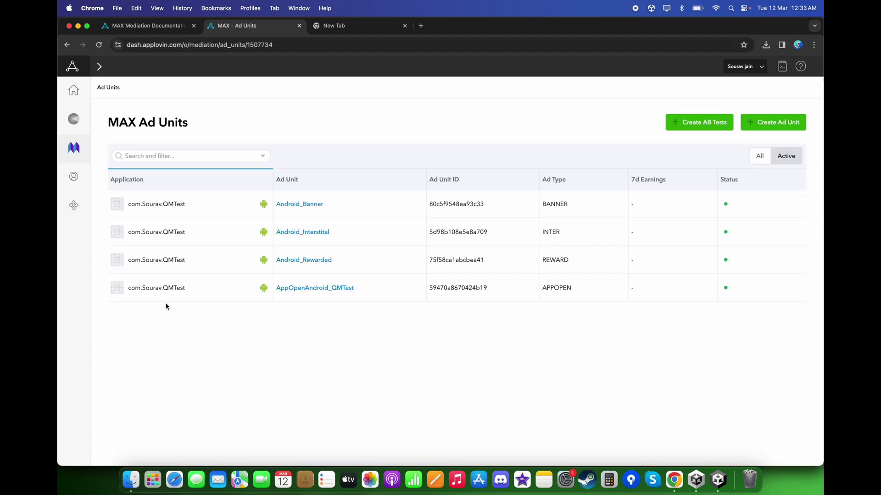
{"action": "mouse_move", "coordinate": [77, 212]}
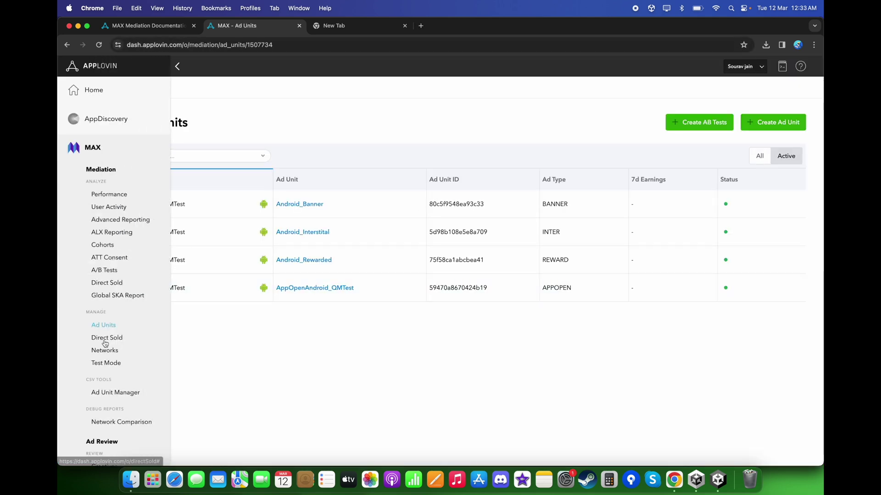
{"action": "scroll", "coordinate": [105, 345], "scroll_direction": "down", "scroll_amount": 1}
{"action": "scroll", "coordinate": [105, 348], "scroll_direction": "down", "scroll_amount": 5}
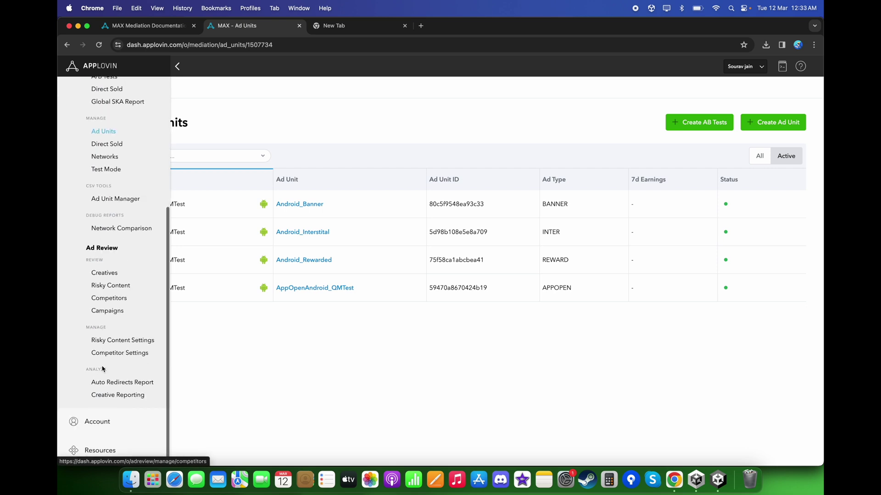
Copy the SDK Key from Account > Keys into Unity's Ads initializer Sdk Key field
{"action": "left_click", "coordinate": [98, 420]}
{"action": "left_click", "coordinate": [98, 233]}
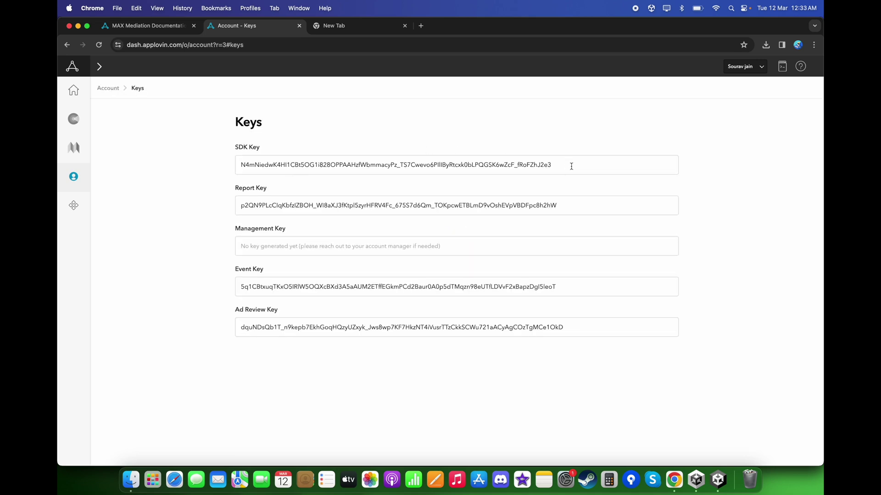
{"action": "left_click_drag", "start_coordinate": [571, 167], "coordinate": [173, 170]}
{"action": "left_click", "coordinate": [718, 479]}
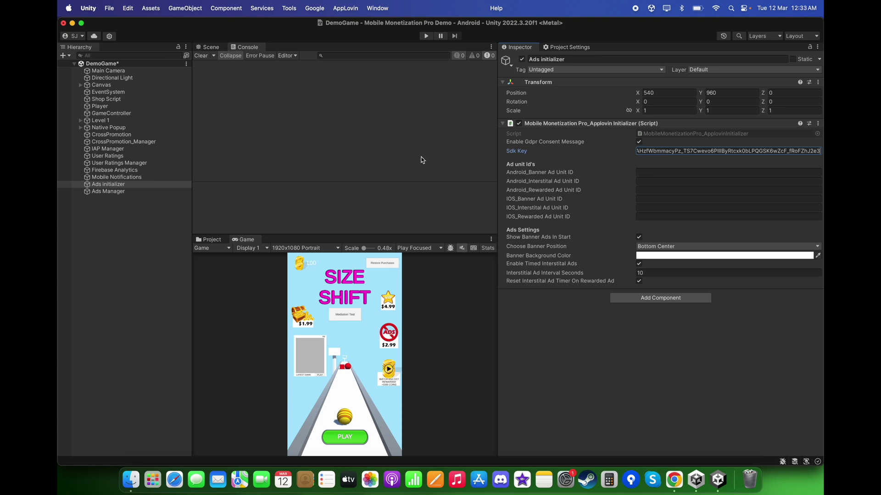
{"action": "key", "text": "super+Tab"}
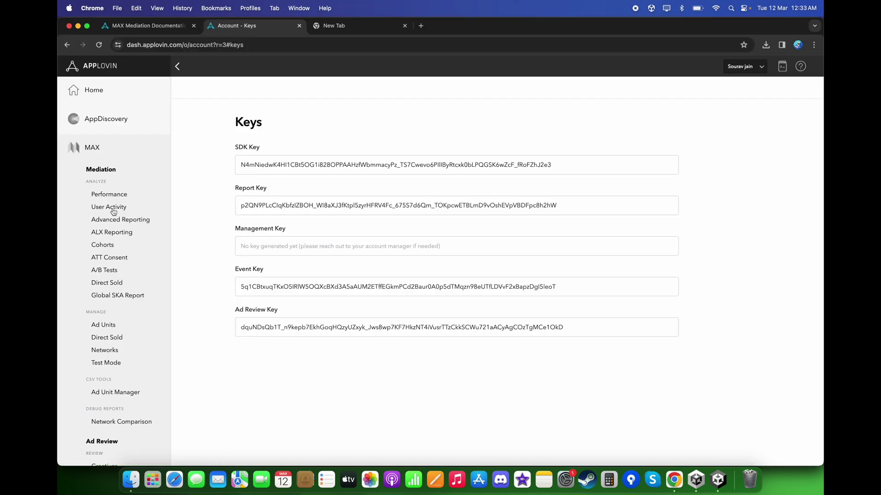
{"action": "left_click", "coordinate": [112, 325]}
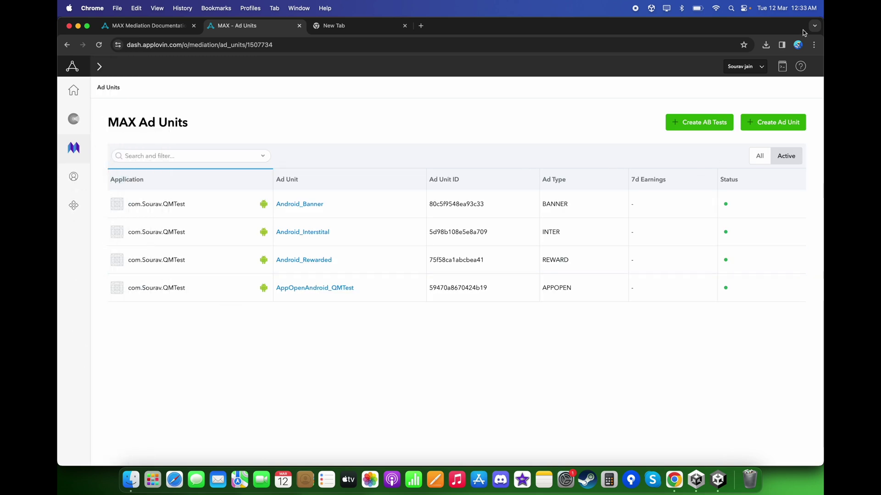
Start a new ad unit named SizeShift_BannerAndroid with Android as its platform
{"action": "left_click", "coordinate": [764, 122]}
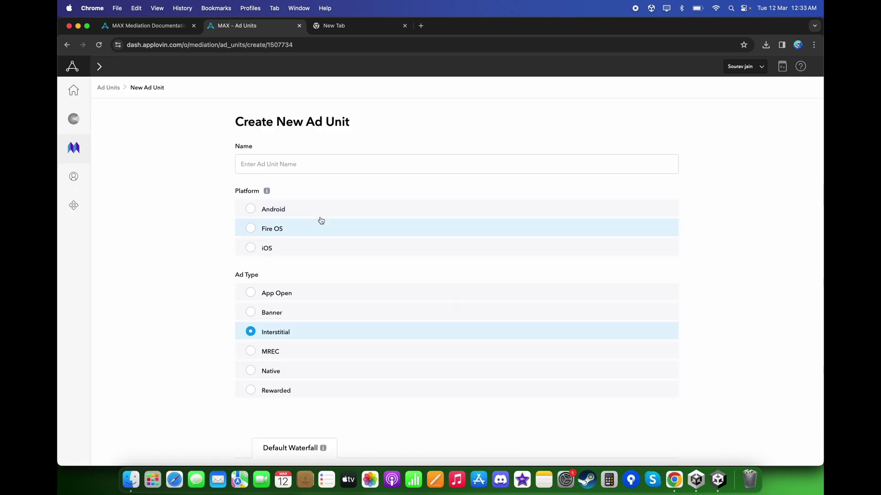
{"action": "left_click", "coordinate": [271, 168]}
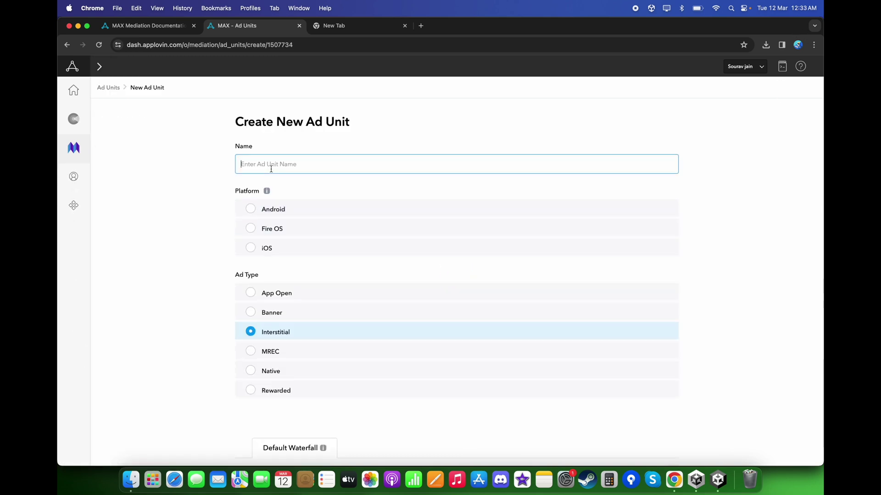
{"action": "type", "text": "SizeShift_"}
{"action": "type", "text": "BannerAndroid"}
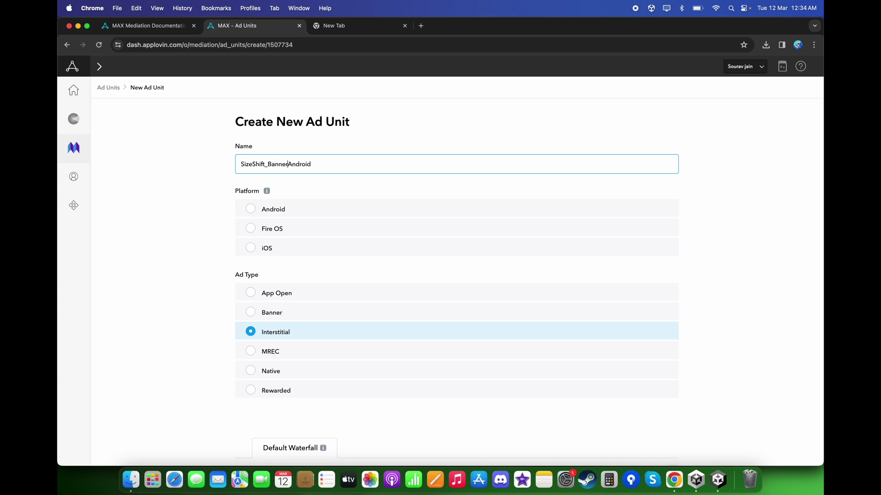
{"action": "left_click", "coordinate": [251, 209]}
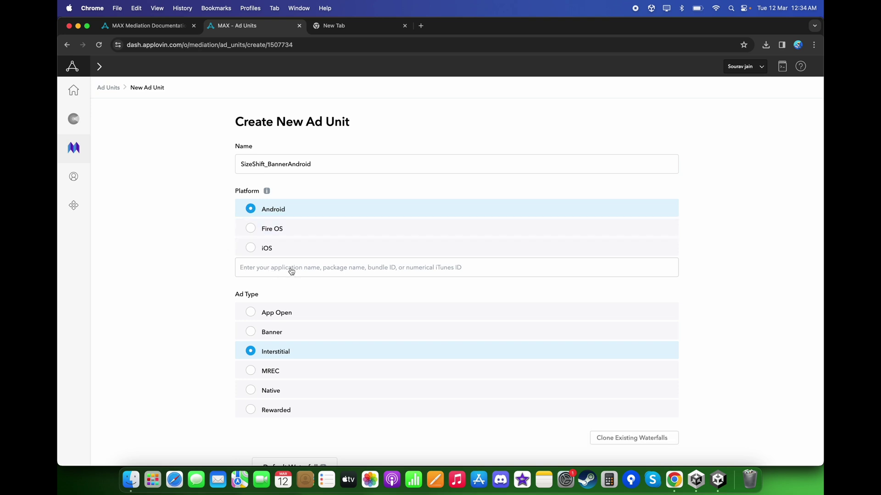
{"action": "left_click", "coordinate": [337, 271]}
Copy package name com.RiseHigh.SizeShift from Unity's Player settings into the ad unit's app field
{"action": "left_click", "coordinate": [718, 480]}
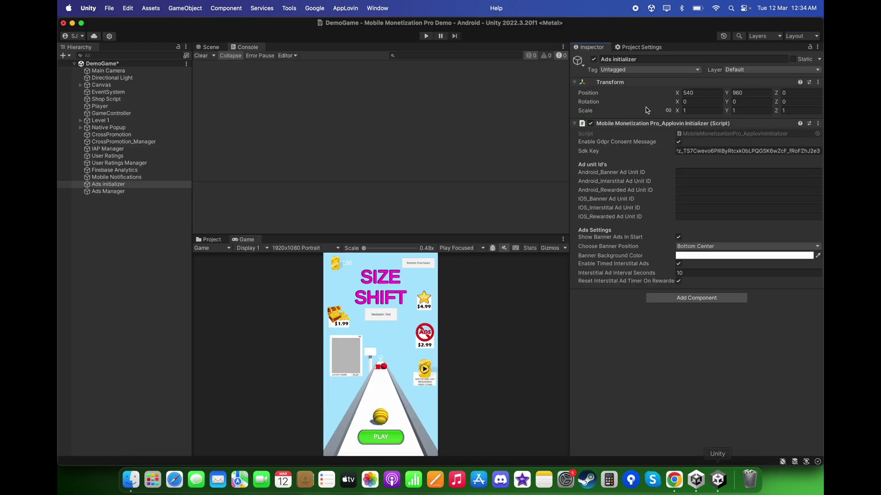
{"action": "left_click", "coordinate": [640, 47]}
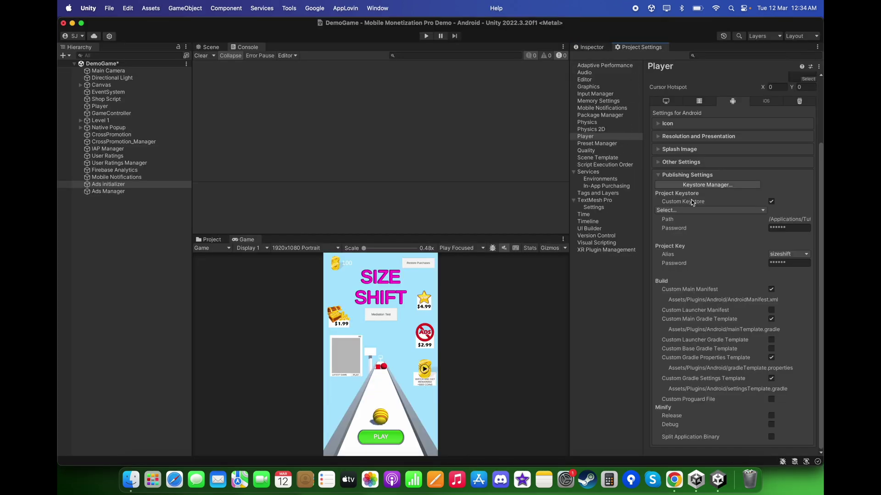
{"action": "left_click", "coordinate": [682, 162]}
{"action": "scroll", "coordinate": [690, 210], "scroll_direction": "down", "scroll_amount": 5}
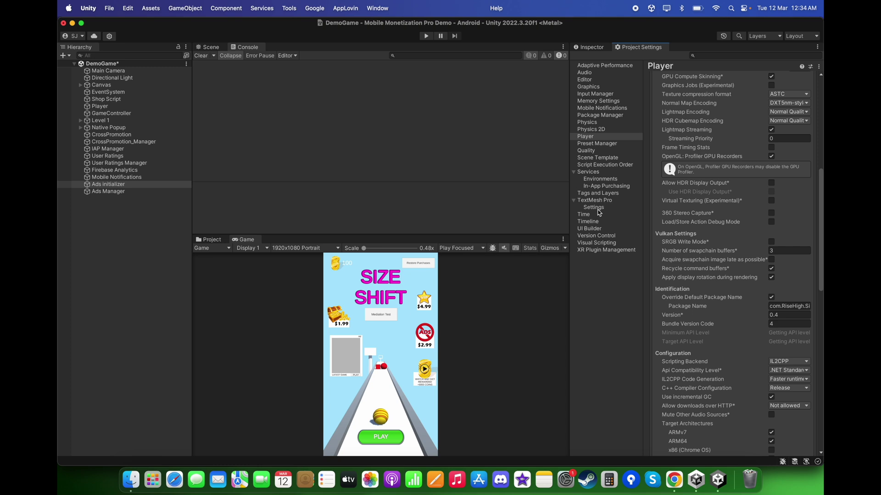
{"action": "left_click_drag", "start_coordinate": [569, 194], "coordinate": [498, 196]}
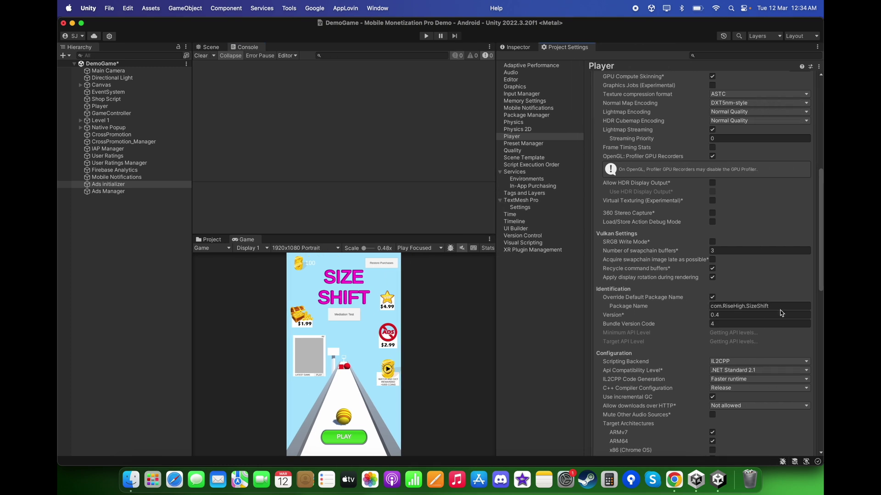
{"action": "left_click", "coordinate": [774, 308]}
{"action": "key", "text": "super+c"}
{"action": "left_click", "coordinate": [675, 480]}
{"action": "left_click", "coordinate": [278, 268]}
Add the app com.RiseHigh.SizeShift manually by its package name
{"action": "key", "text": "super+v"}
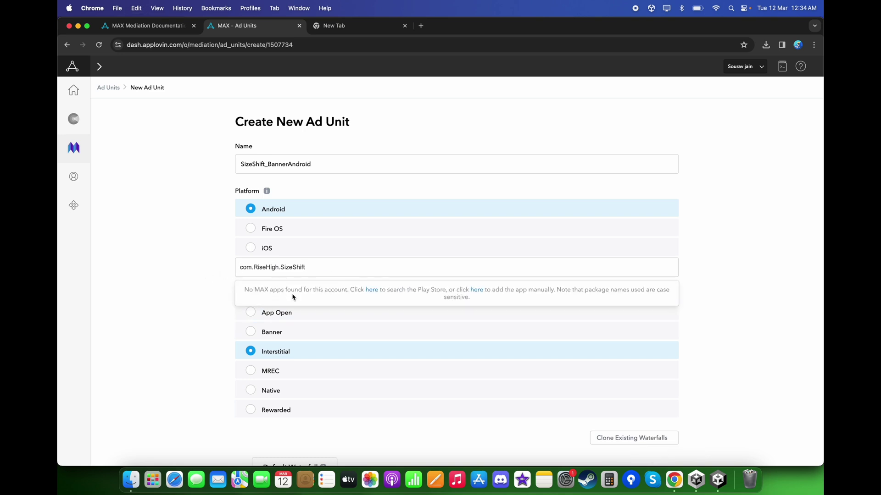
{"action": "left_click", "coordinate": [475, 294]}
{"action": "left_click", "coordinate": [392, 290]}
{"action": "key", "text": "super+v"}
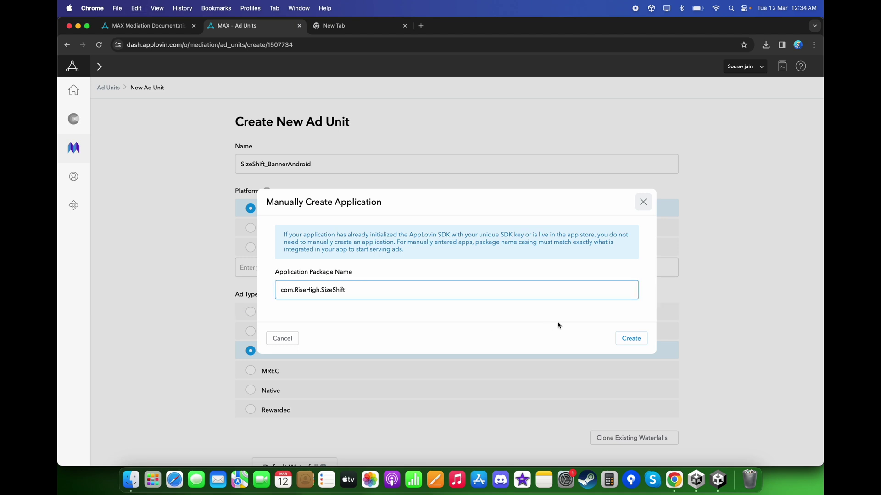
{"action": "left_click", "coordinate": [630, 339]}
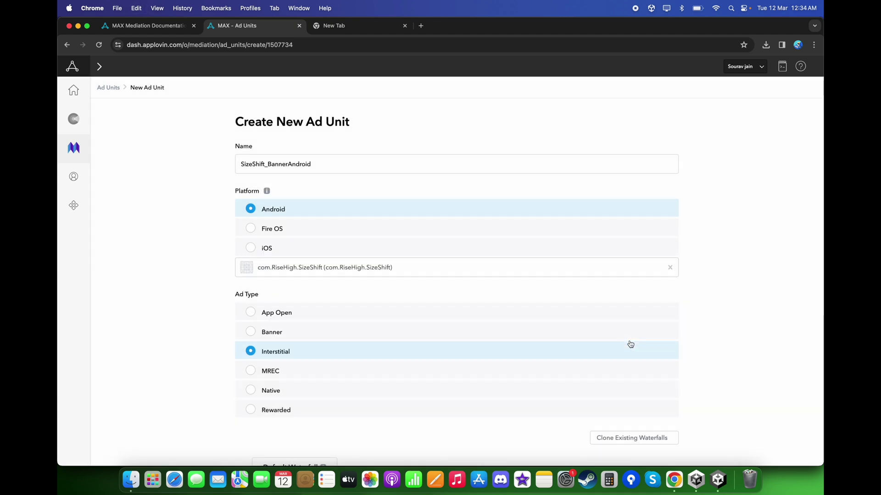
Choose Banner as the ad type and save the SizeShift_BannerAndroid ad unit
{"action": "scroll", "coordinate": [277, 276], "scroll_direction": "down", "scroll_amount": 2}
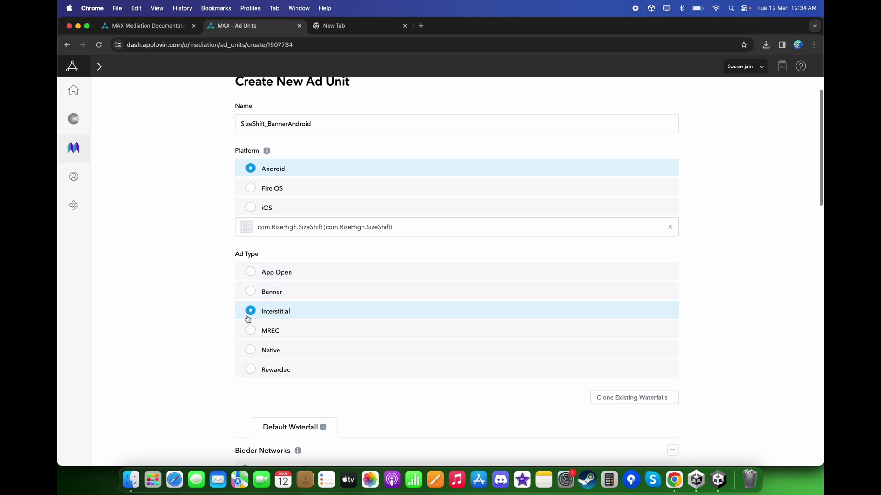
{"action": "scroll", "coordinate": [248, 316], "scroll_direction": "down", "scroll_amount": 1}
{"action": "left_click", "coordinate": [251, 285]}
{"action": "scroll", "coordinate": [252, 285], "scroll_direction": "down", "scroll_amount": 15}
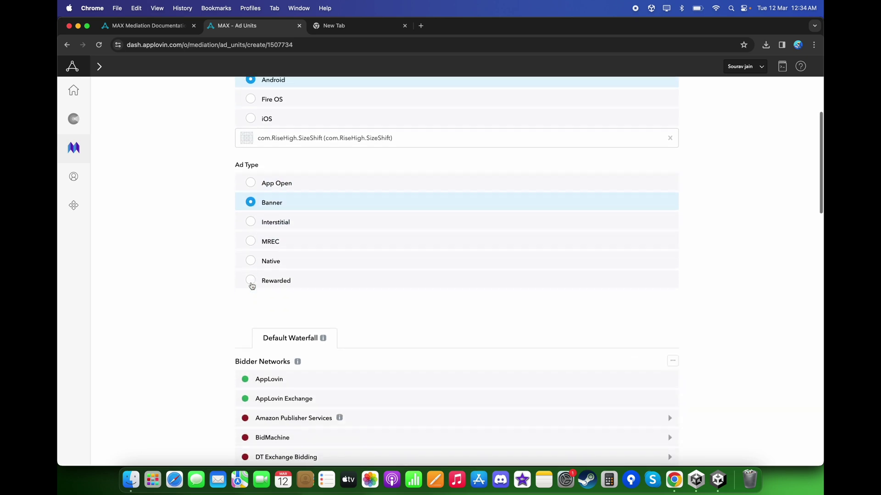
{"action": "scroll", "coordinate": [252, 286], "scroll_direction": "down", "scroll_amount": 8}
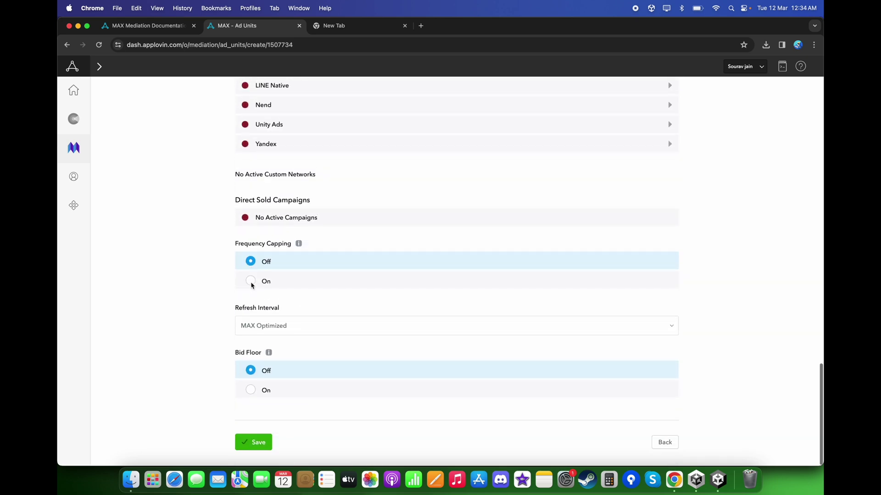
{"action": "left_click", "coordinate": [261, 446]}
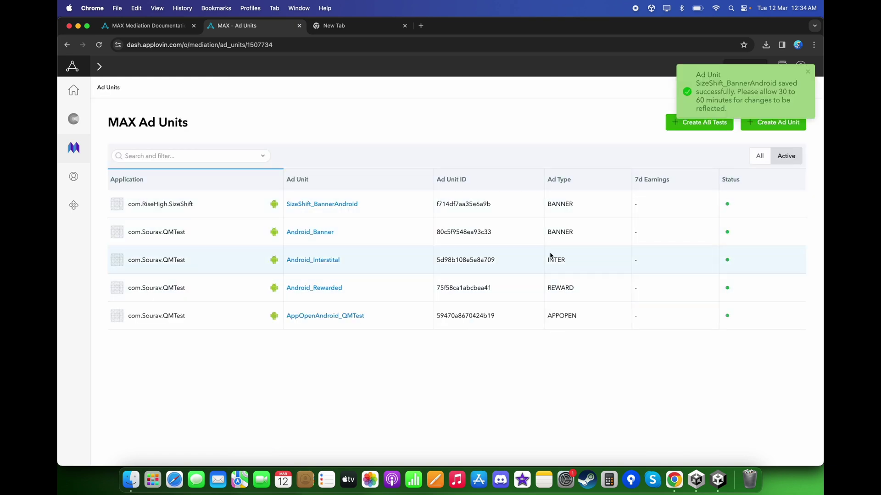
{"action": "left_click", "coordinate": [762, 124]}
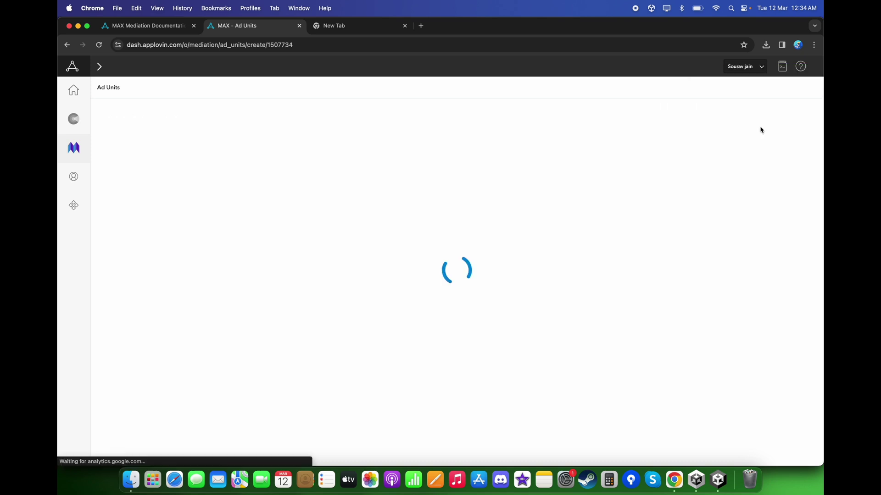
Create the Android interstitial ad unit SizeShift_InterstitalAndroid for com.RiseHigh.SizeShift
{"action": "left_click", "coordinate": [316, 187]}
{"action": "left_click_drag", "start_coordinate": [277, 166], "coordinate": [268, 166]}
{"action": "type", "text": "InterstitalAndroid"}
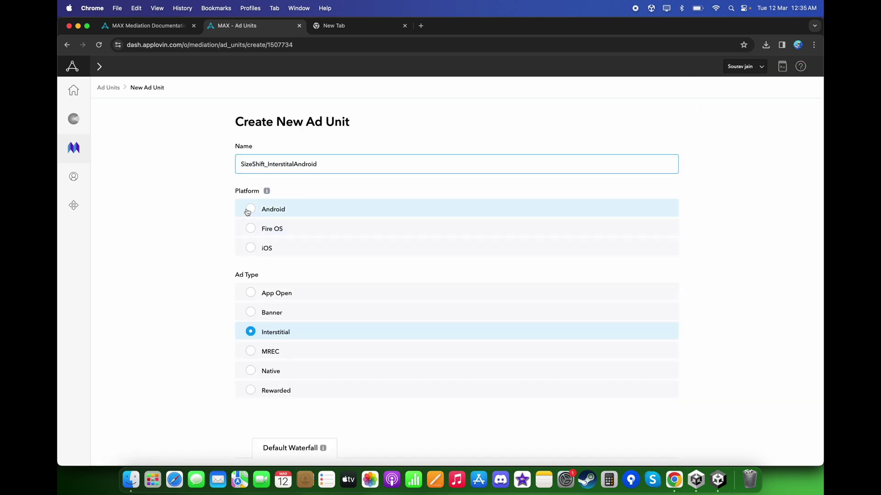
{"action": "left_click", "coordinate": [251, 209]}
{"action": "left_click", "coordinate": [279, 272]}
{"action": "left_click", "coordinate": [253, 292]}
{"action": "scroll", "coordinate": [253, 291], "scroll_direction": "down", "scroll_amount": 20}
{"action": "left_click", "coordinate": [252, 441]}
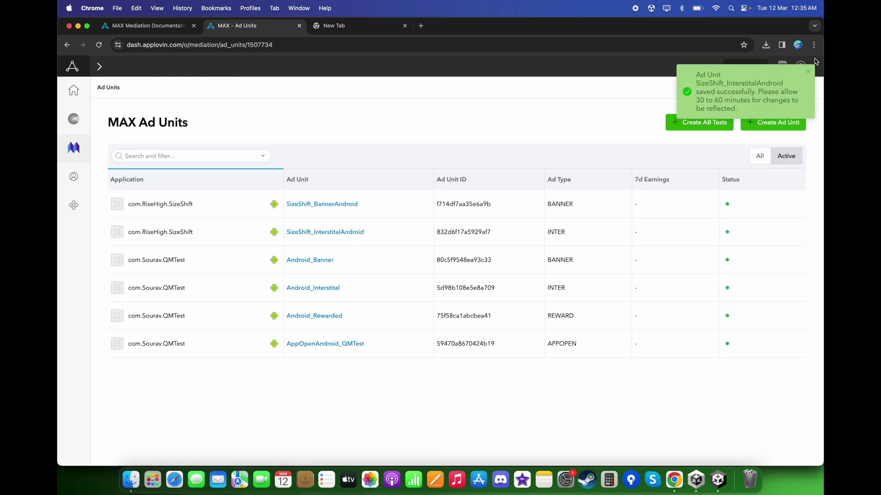
Start another ad unit, replacing Banner in the suggested name with Rewarded
{"action": "left_click", "coordinate": [756, 123]}
{"action": "left_click", "coordinate": [281, 168]}
{"action": "type", "text": "Si"}
{"action": "key", "text": "Down"}
{"action": "key", "text": "Return"}
{"action": "key", "text": "Left"}
{"action": "key", "text": "Left"}
{"action": "key", "text": "Left"}
{"action": "key", "text": "Left"}
{"action": "key", "text": "Left"}
{"action": "key", "text": "Left"}
{"action": "key", "text": "Left"}
{"action": "key", "text": "BackSpace"}
{"action": "key", "text": "BackSpace"}
{"action": "key", "text": "BackSpace"}
{"action": "key", "text": "BackSpace"}
{"action": "key", "text": "BackSpace"}
{"action": "key", "text": "BackSpace"}
{"action": "type", "text": "Rewarded"}
Make it an Android Rewarded unit for com.RiseHigh.SizeShift and save it
{"action": "left_click", "coordinate": [250, 209]}
{"action": "scroll", "coordinate": [250, 275], "scroll_direction": "down", "scroll_amount": 2}
{"action": "left_click", "coordinate": [251, 334]}
{"action": "scroll", "coordinate": [252, 367], "scroll_direction": "down", "scroll_amount": 20}
{"action": "left_click", "coordinate": [253, 442]}
{"action": "left_click", "coordinate": [281, 234]}
{"action": "key", "text": "super+v"}
{"action": "left_click", "coordinate": [282, 254]}
{"action": "scroll", "coordinate": [249, 378], "scroll_direction": "down", "scroll_amount": 15}
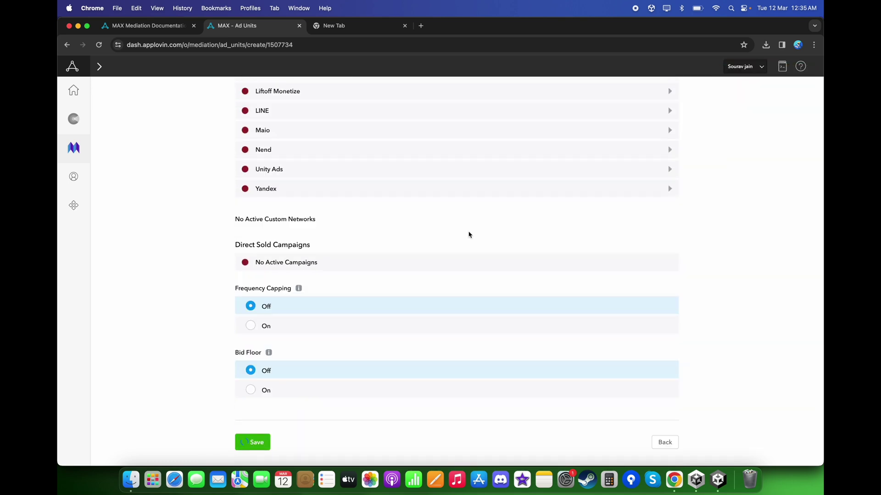
{"action": "key", "text": "Return"}
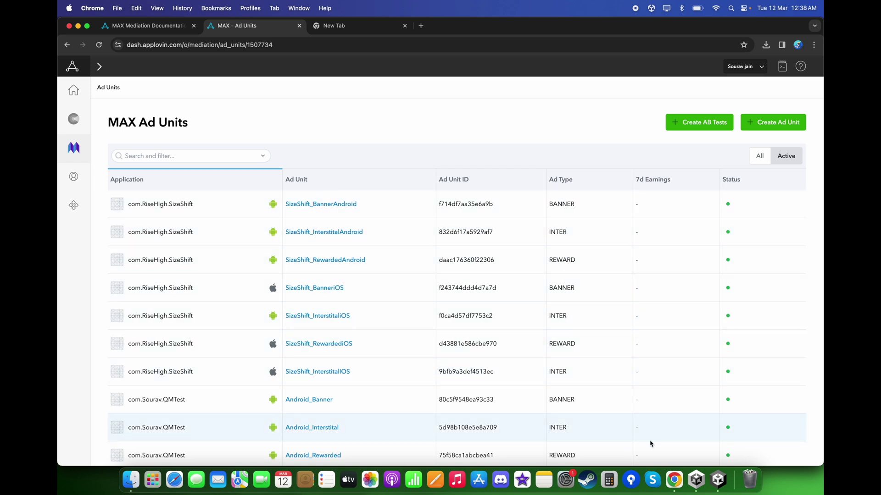
{"action": "left_click", "coordinate": [718, 480]}
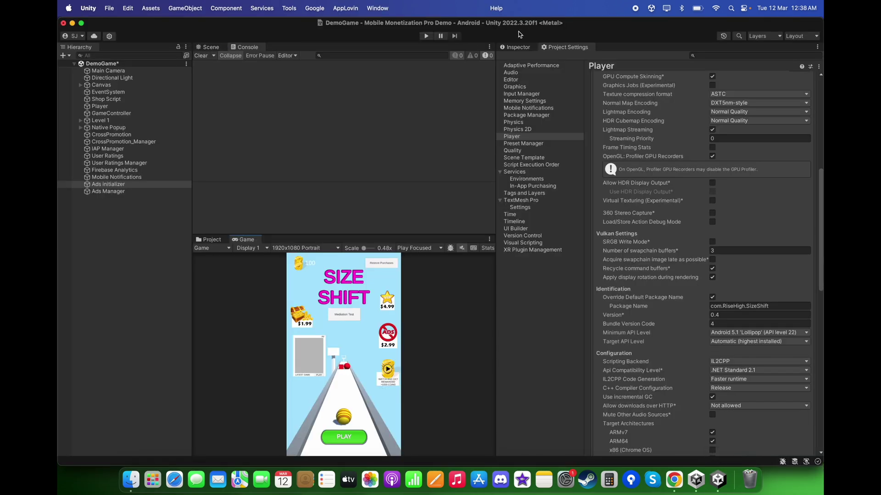
Paste the SizeShift_BannerAndroid ad unit ID into the Ads initializer's Android_Banner field
{"action": "left_click", "coordinate": [517, 47]}
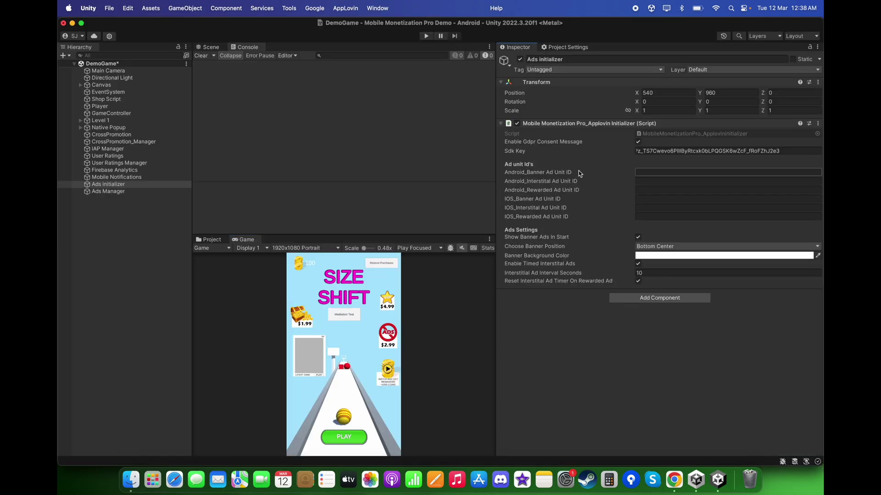
{"action": "left_click", "coordinate": [673, 480]}
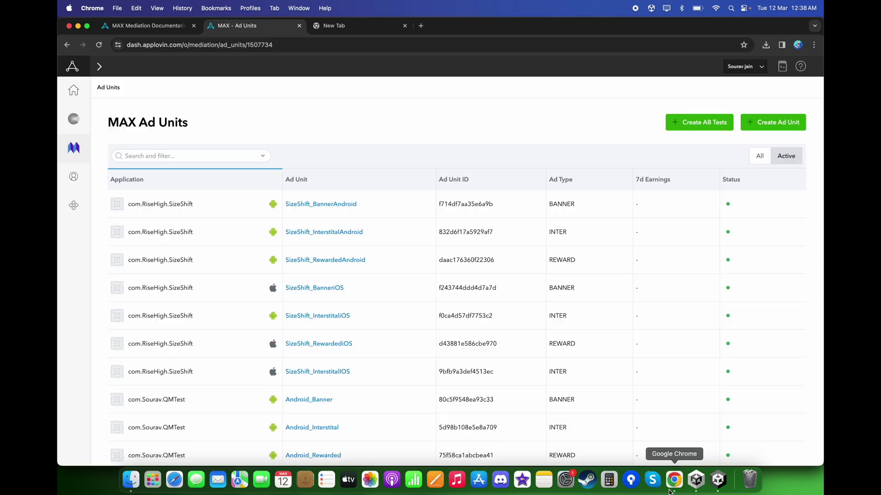
{"action": "double_click", "coordinate": [480, 204]}
{"action": "key", "text": "super+c"}
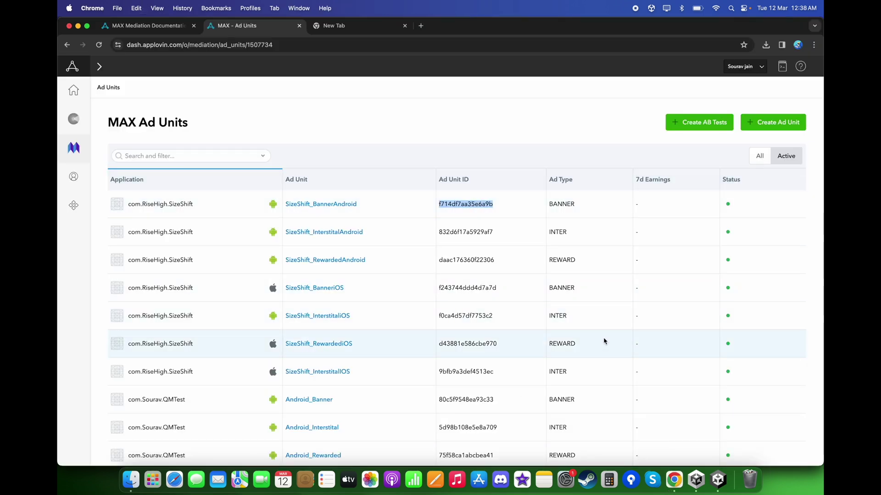
{"action": "left_click", "coordinate": [719, 480]}
{"action": "left_click", "coordinate": [664, 173]}
{"action": "key", "text": "super+v"}
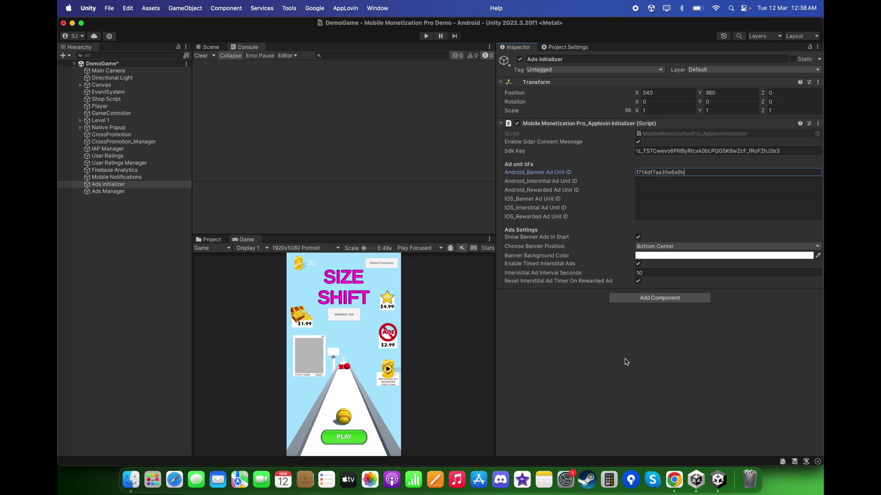
Copy the SizeShift_InterstitalAndroid ad unit ID into the Android_Interstitial field
{"action": "left_click", "coordinate": [673, 480]}
{"action": "double_click", "coordinate": [461, 233]}
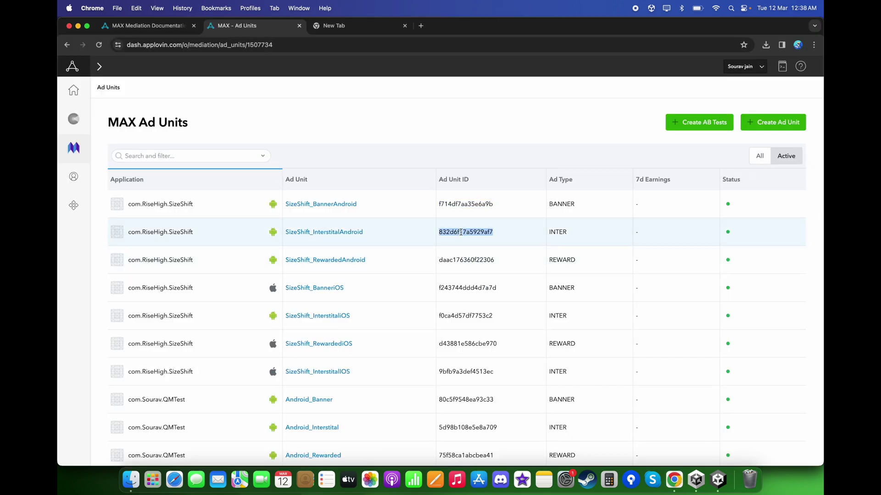
{"action": "key", "text": "super+c"}
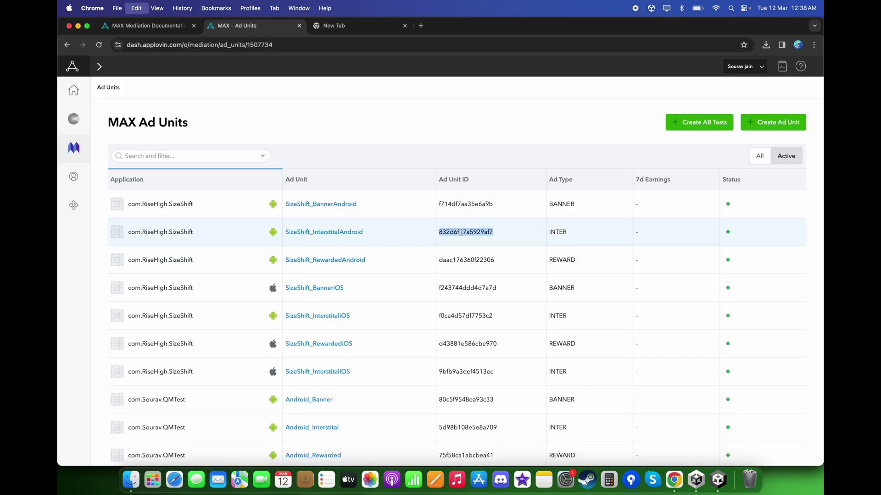
{"action": "left_click", "coordinate": [718, 481]}
{"action": "left_click", "coordinate": [688, 181]}
{"action": "key", "text": "super+v"}
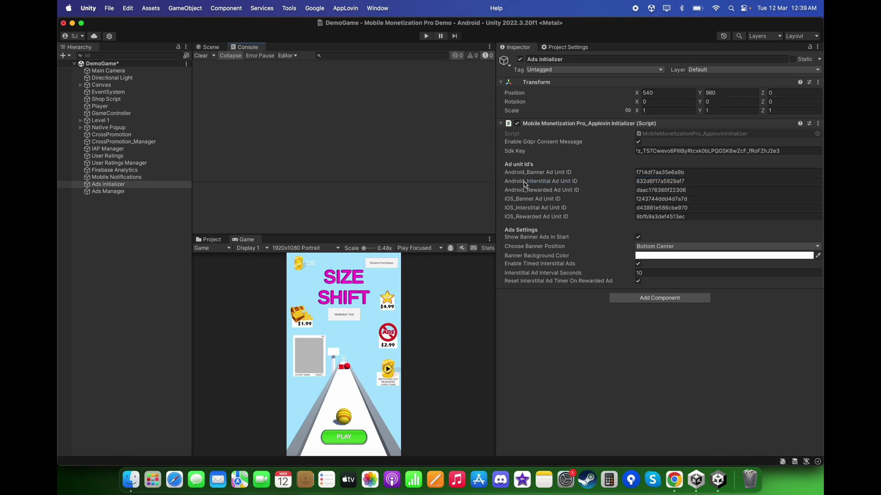
{"action": "left_click_drag", "start_coordinate": [497, 188], "coordinate": [531, 216]}
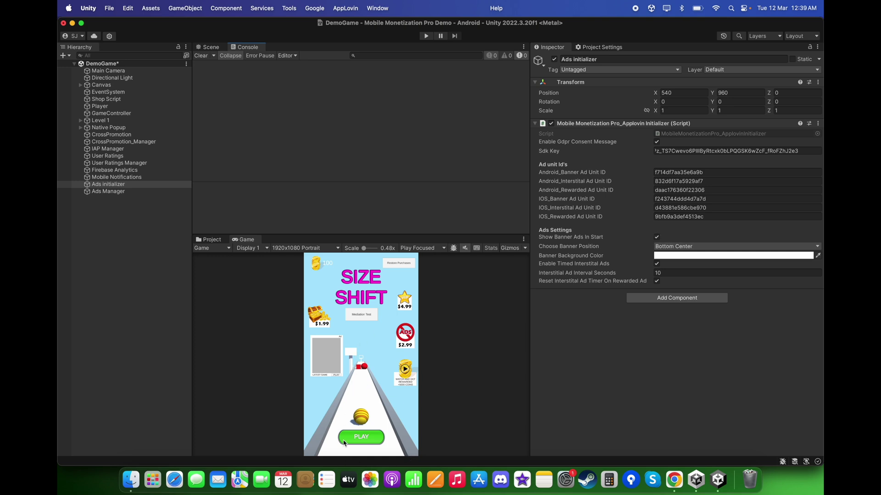
Turn off Show Banner Ads In Start, enlarge the Game view, and reselect the Ads initializer
{"action": "left_click", "coordinate": [656, 237]}
{"action": "left_click", "coordinate": [137, 192]}
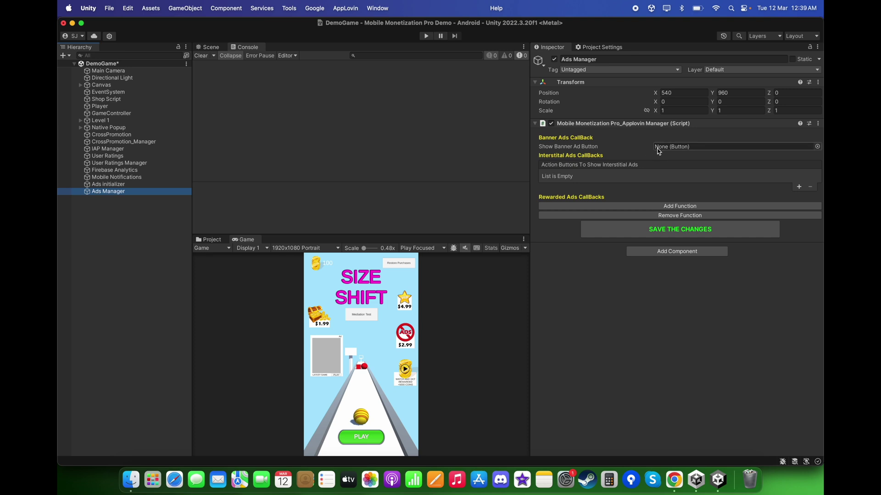
{"action": "left_click_drag", "start_coordinate": [451, 234], "coordinate": [449, 182]}
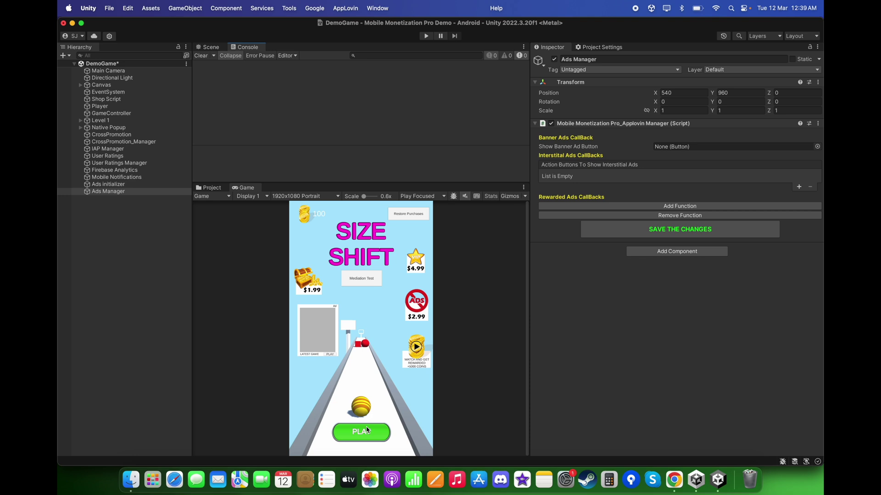
{"action": "left_click", "coordinate": [128, 185]}
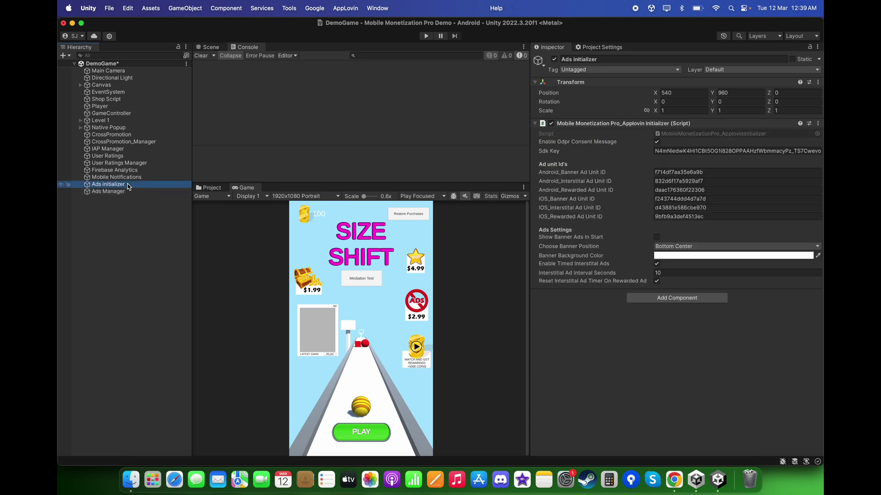
Re-enable Show Banner Ads In Start with Bottom Center position and a 10-second interstitial interval
{"action": "left_click", "coordinate": [657, 237]}
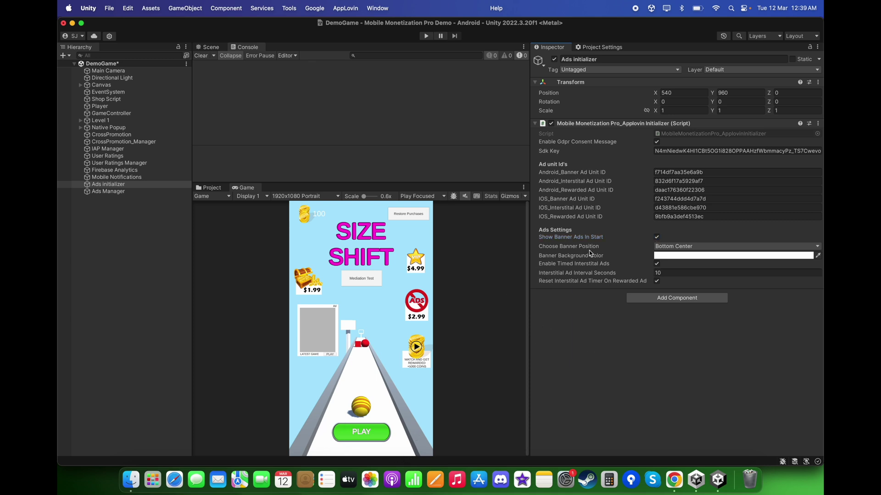
{"action": "left_click", "coordinate": [665, 248]}
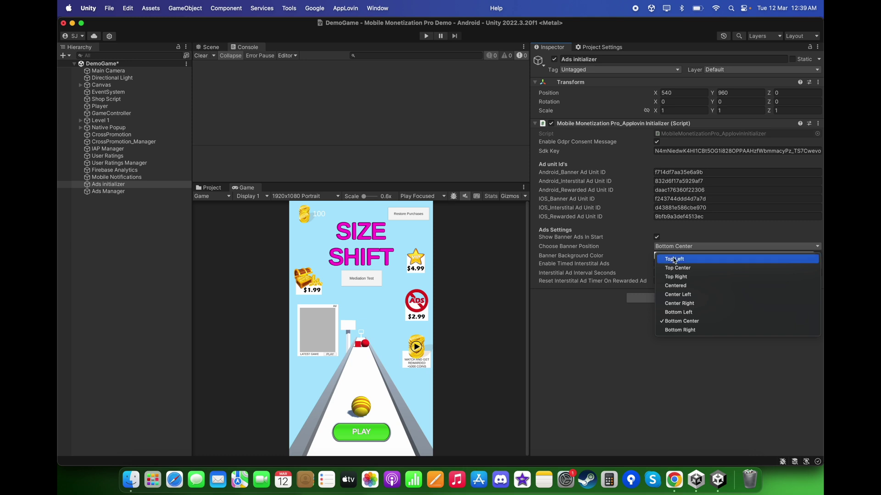
{"action": "left_click", "coordinate": [673, 321]}
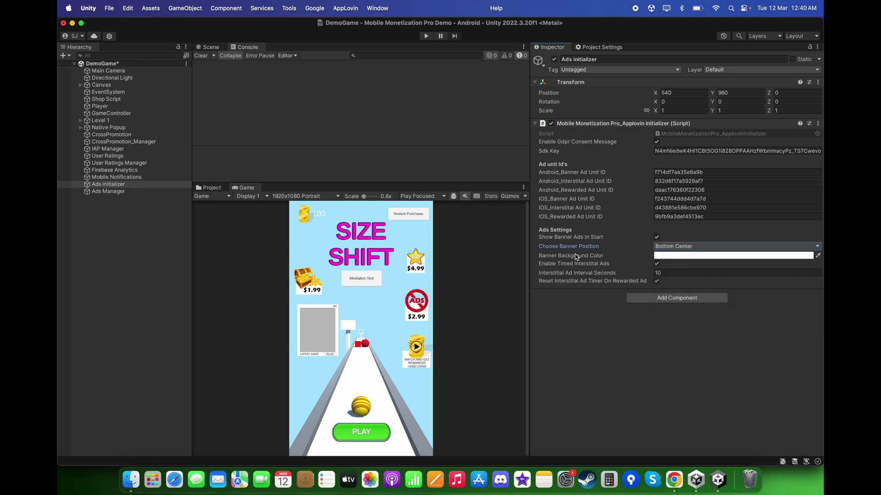
{"action": "left_click", "coordinate": [665, 256]}
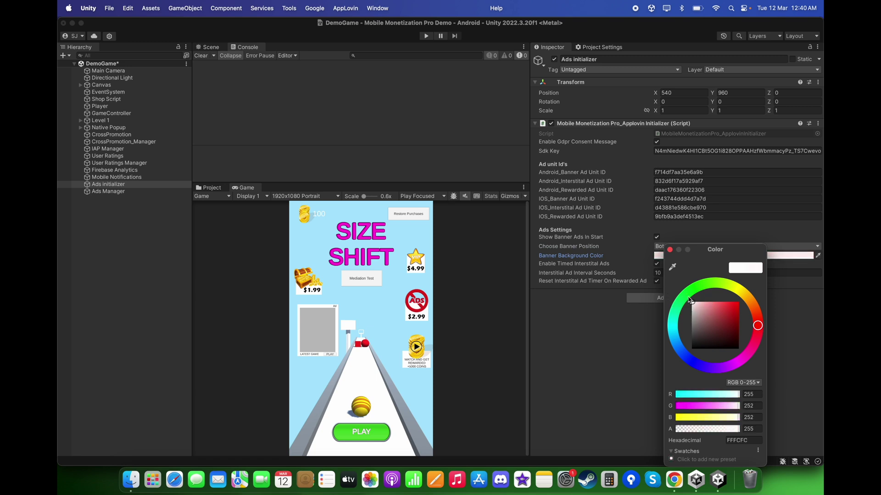
{"action": "left_click", "coordinate": [631, 284]}
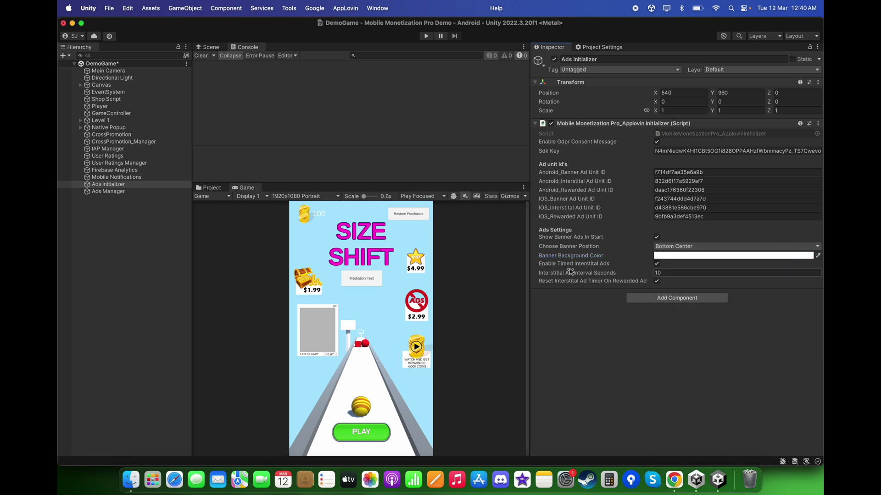
{"action": "left_click_drag", "start_coordinate": [528, 288], "coordinate": [513, 288]}
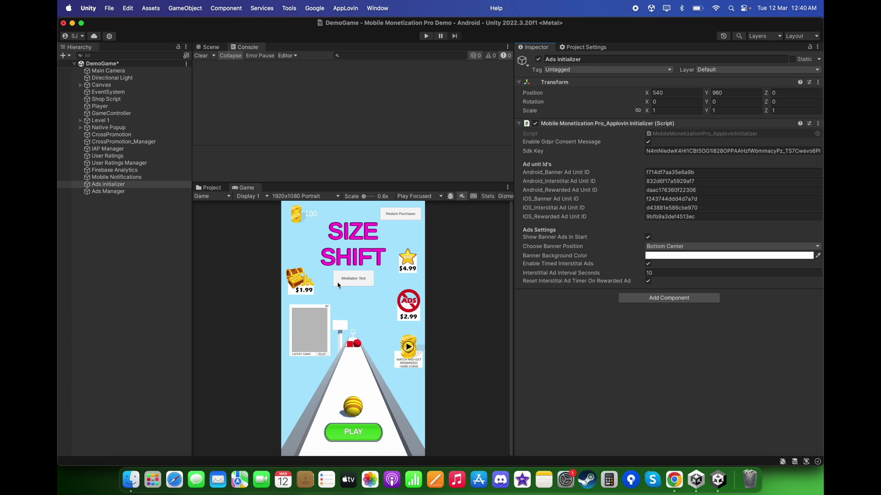
{"action": "left_click", "coordinate": [545, 274]}
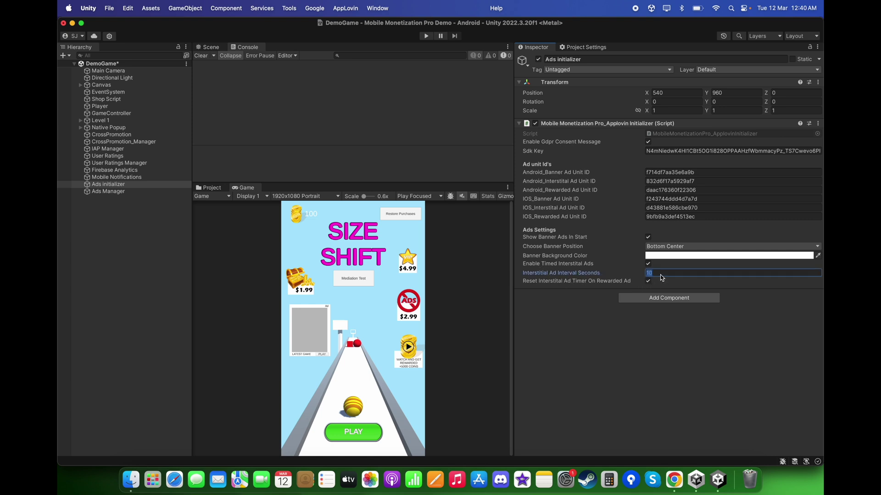
{"action": "left_click", "coordinate": [584, 352]}
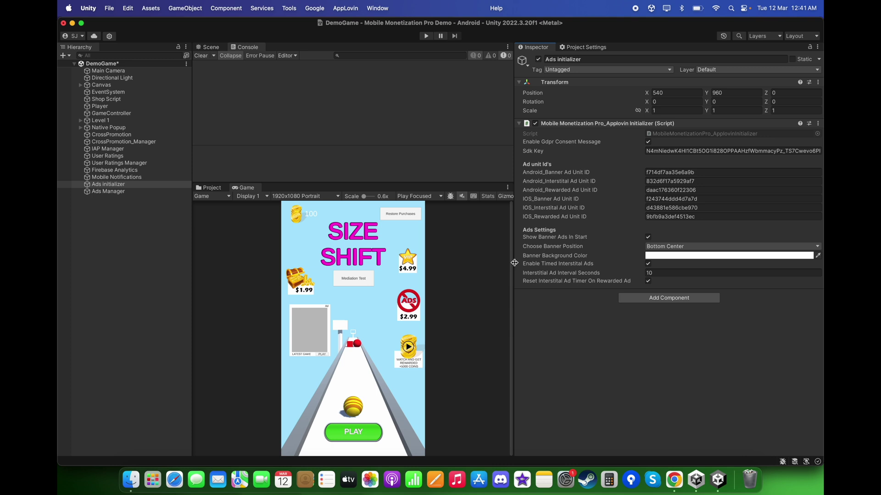
{"action": "left_click_drag", "start_coordinate": [514, 233], "coordinate": [558, 233]}
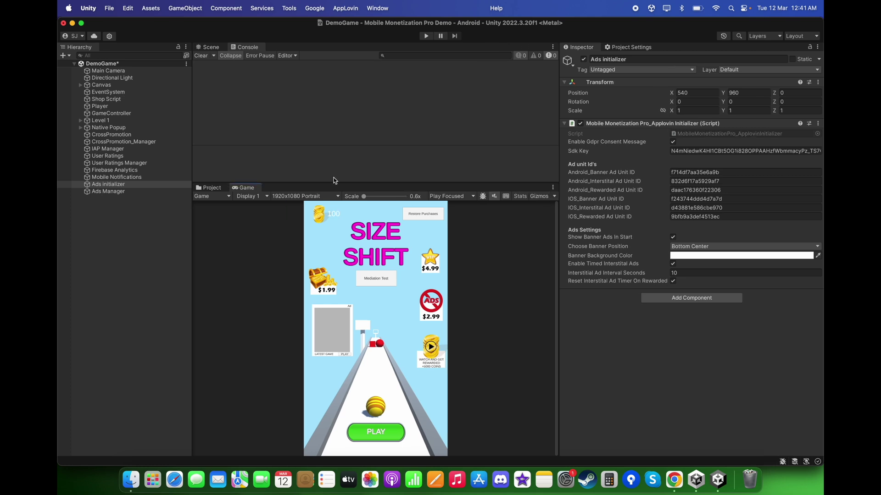
Add two interstitial button slots and assign Reload_Button from GamePlay_UI to the first
{"action": "left_click", "coordinate": [112, 191]}
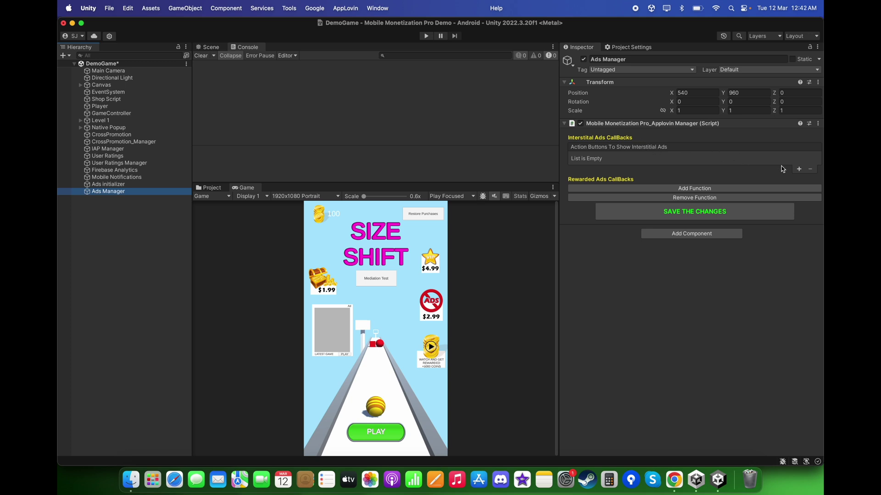
{"action": "left_click", "coordinate": [799, 170]}
{"action": "left_click", "coordinate": [798, 170]}
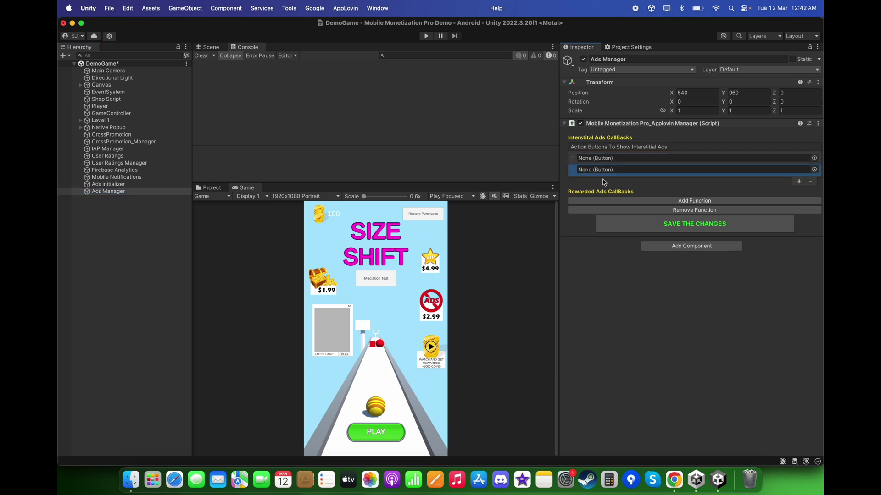
{"action": "left_click", "coordinate": [80, 85]}
{"action": "left_click", "coordinate": [199, 47]}
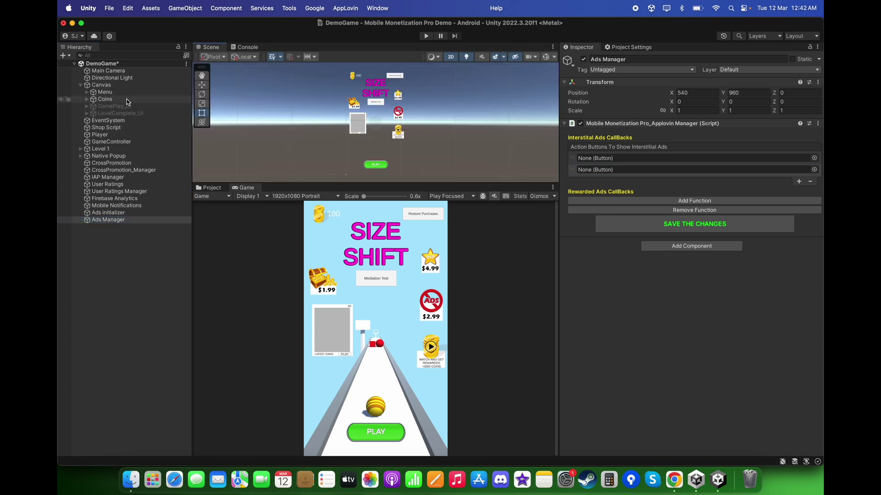
{"action": "left_click", "coordinate": [105, 92]}
{"action": "left_click", "coordinate": [583, 59]}
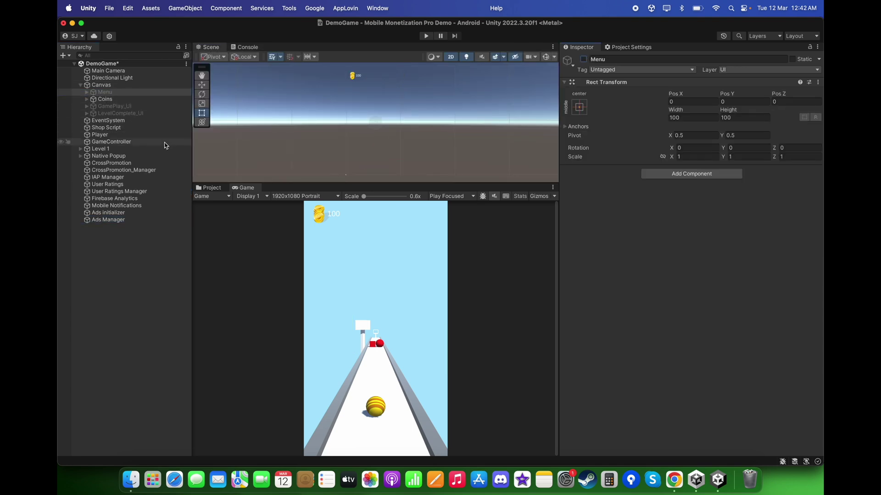
{"action": "left_click", "coordinate": [129, 106]}
{"action": "left_click", "coordinate": [583, 59]}
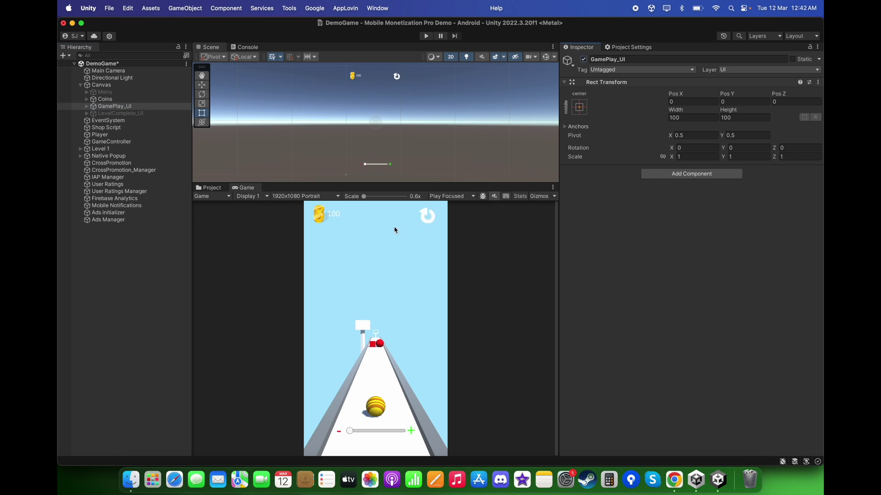
{"action": "left_click", "coordinate": [129, 220]}
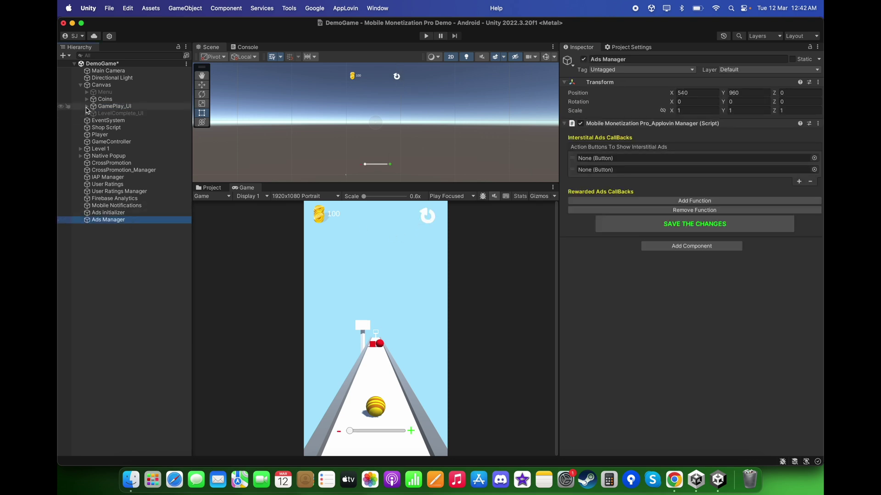
{"action": "left_click", "coordinate": [87, 107]}
{"action": "left_click_drag", "start_coordinate": [120, 134], "coordinate": [618, 160]}
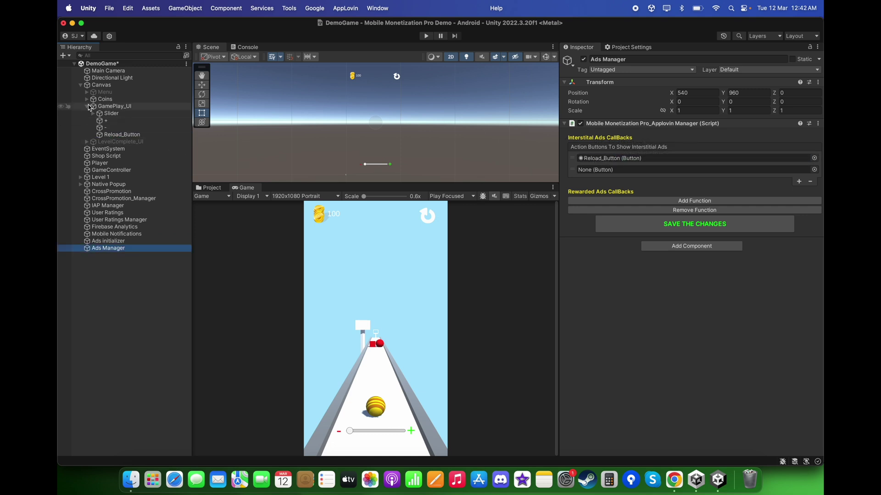
Assign NextLevel_Button from LevelComplete_UI as the second interstitial trigger
{"action": "left_click", "coordinate": [88, 106]}
{"action": "left_click", "coordinate": [96, 107]}
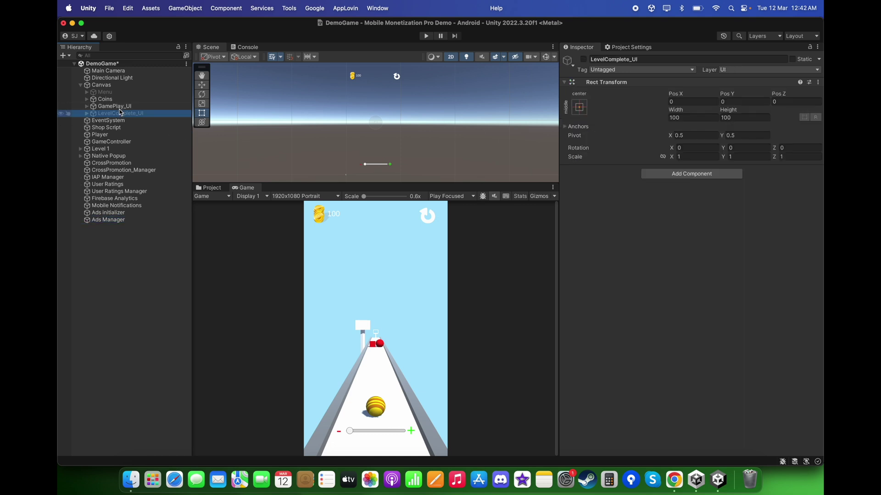
{"action": "left_click", "coordinate": [584, 59]}
{"action": "left_click", "coordinate": [142, 114]}
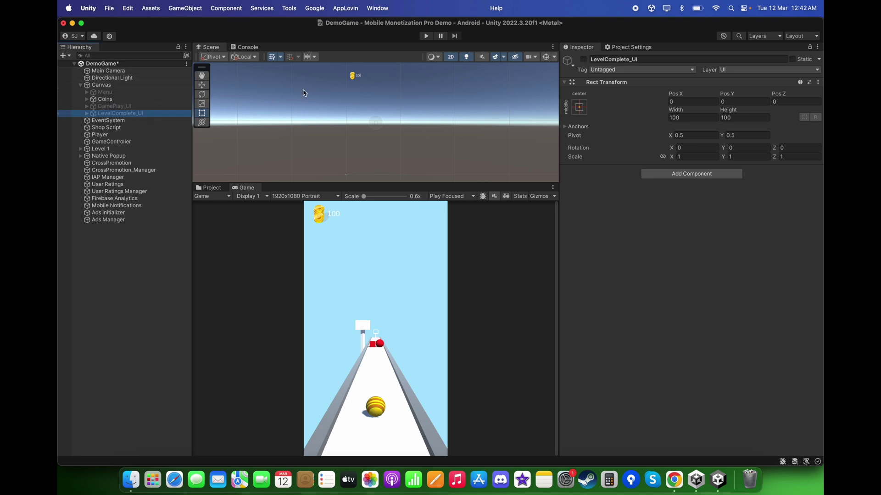
{"action": "left_click", "coordinate": [582, 59]}
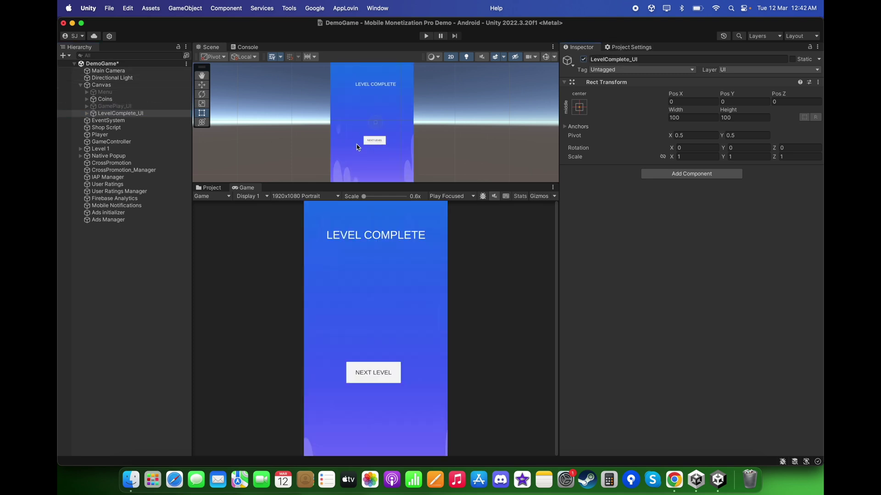
{"action": "left_click", "coordinate": [129, 219]}
{"action": "left_click", "coordinate": [87, 114]}
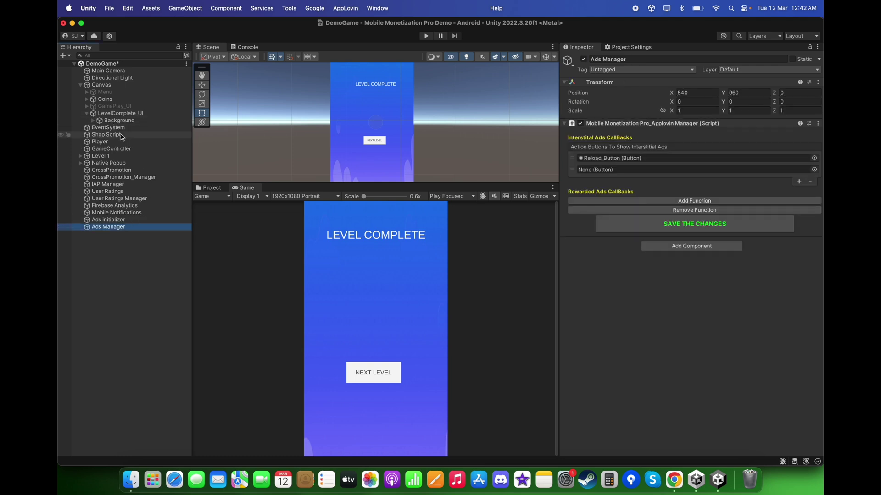
{"action": "left_click", "coordinate": [93, 120]}
{"action": "left_click_drag", "start_coordinate": [130, 138], "coordinate": [612, 171]}
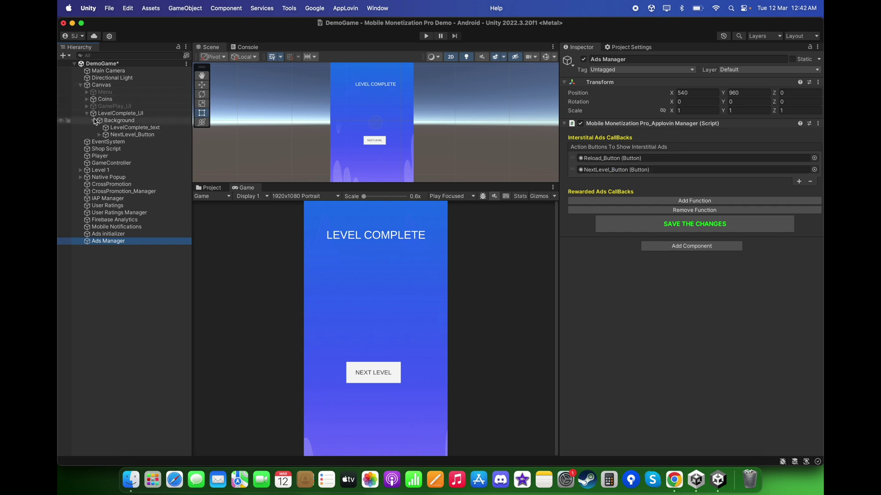
Hide the Level Complete screen and reactivate the Menu screen
{"action": "left_click", "coordinate": [87, 113]}
{"action": "left_click", "coordinate": [151, 114]}
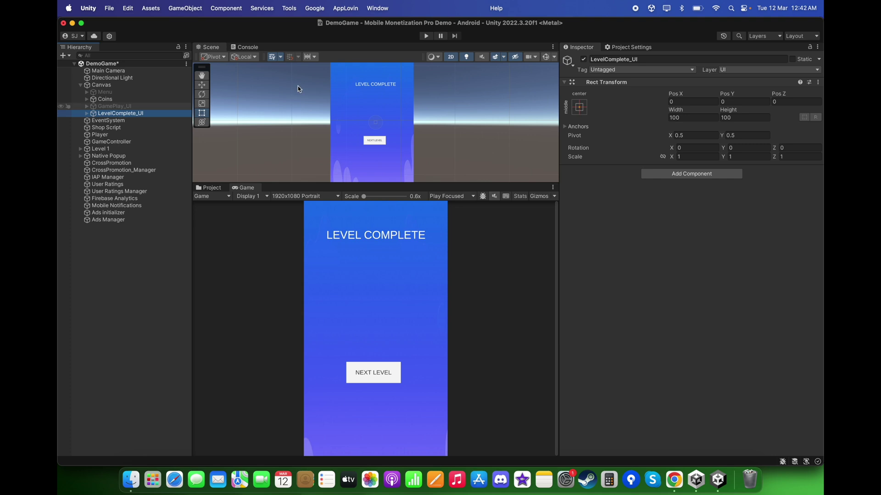
{"action": "left_click", "coordinate": [583, 59]}
{"action": "left_click", "coordinate": [118, 93]}
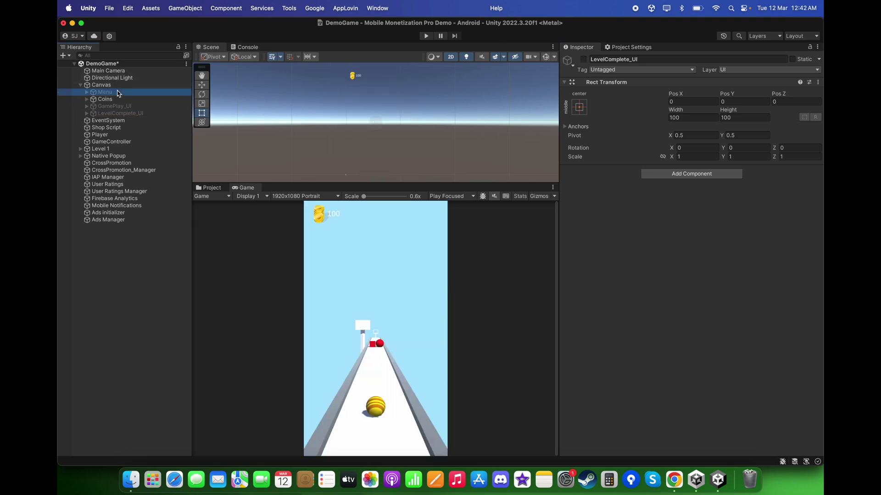
{"action": "left_click", "coordinate": [584, 58]}
{"action": "left_click", "coordinate": [87, 92]}
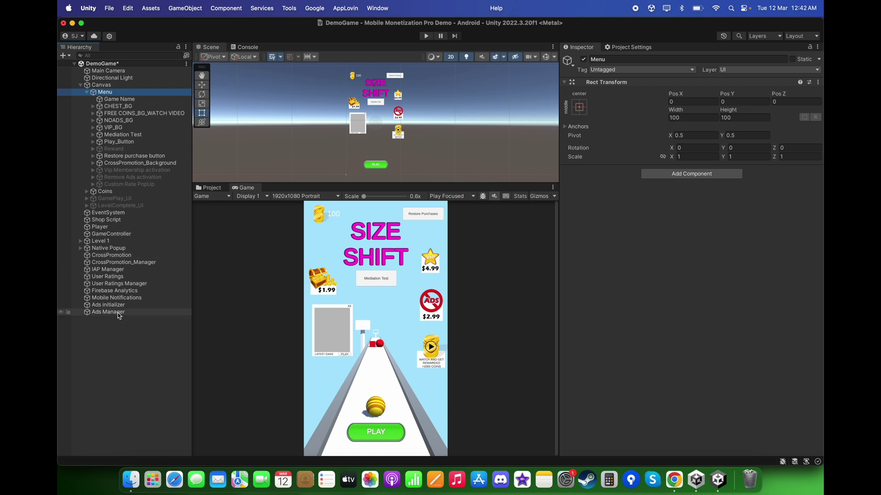
{"action": "left_click", "coordinate": [118, 312]}
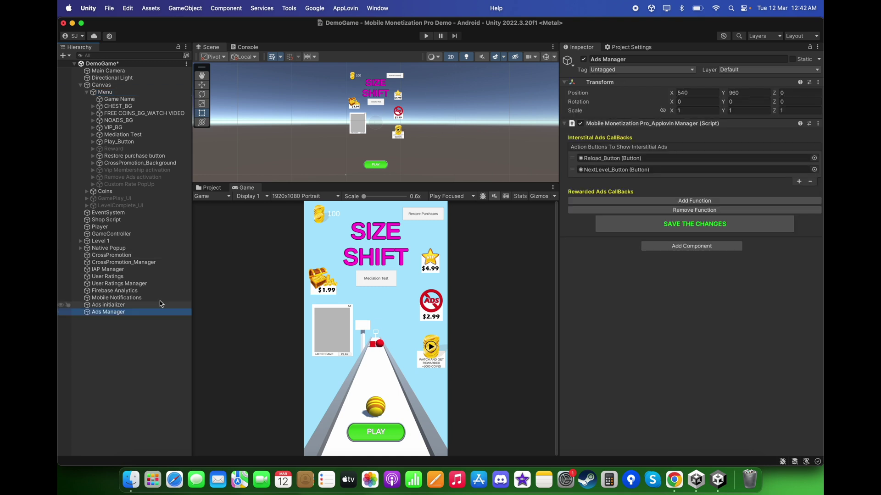
{"action": "left_click", "coordinate": [94, 113]}
Add a rewarded entry: Free Coins button calling Shop Script's ShowReward, and save the changes
{"action": "left_click", "coordinate": [692, 202]}
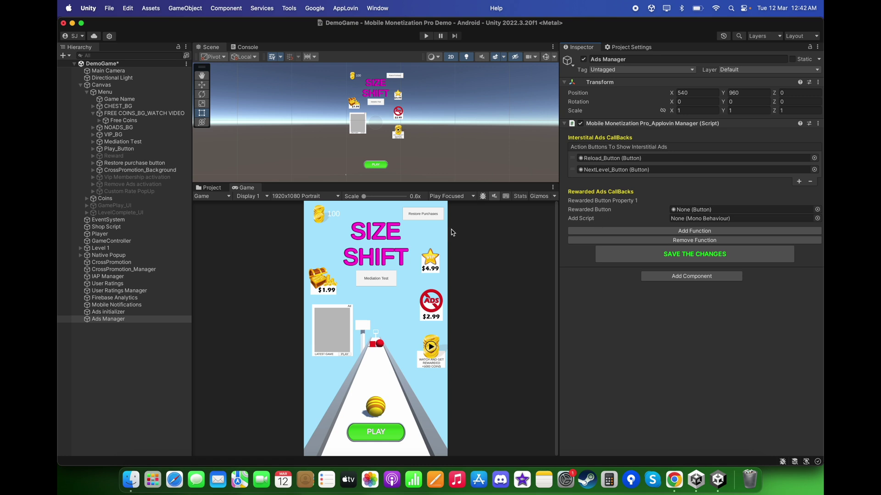
{"action": "left_click_drag", "start_coordinate": [121, 121], "coordinate": [702, 209]}
{"action": "double_click", "coordinate": [139, 123]}
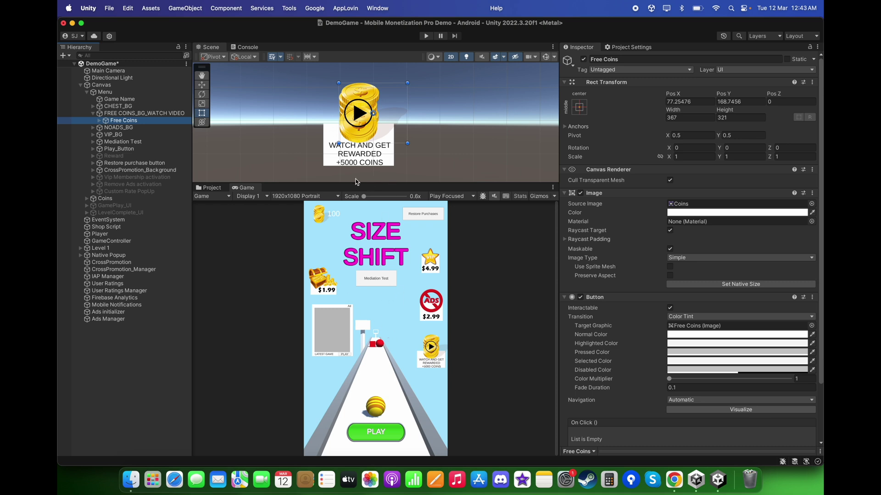
{"action": "left_click", "coordinate": [127, 320]}
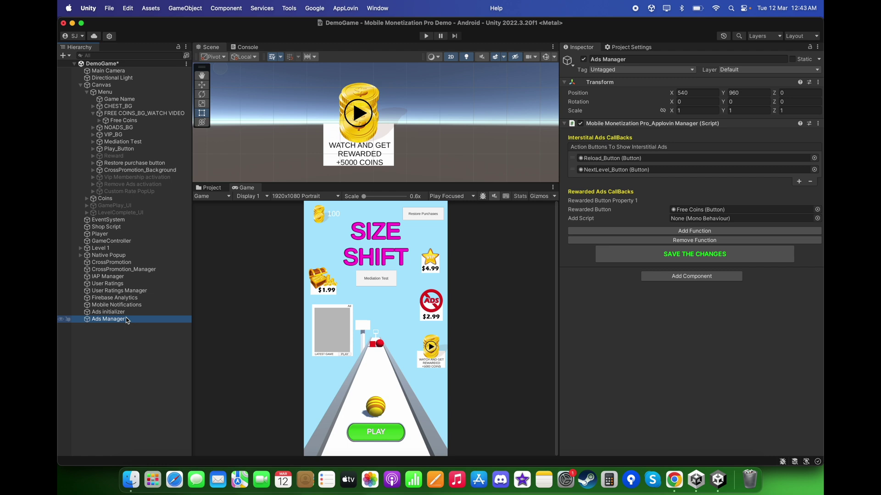
{"action": "left_click", "coordinate": [576, 221]}
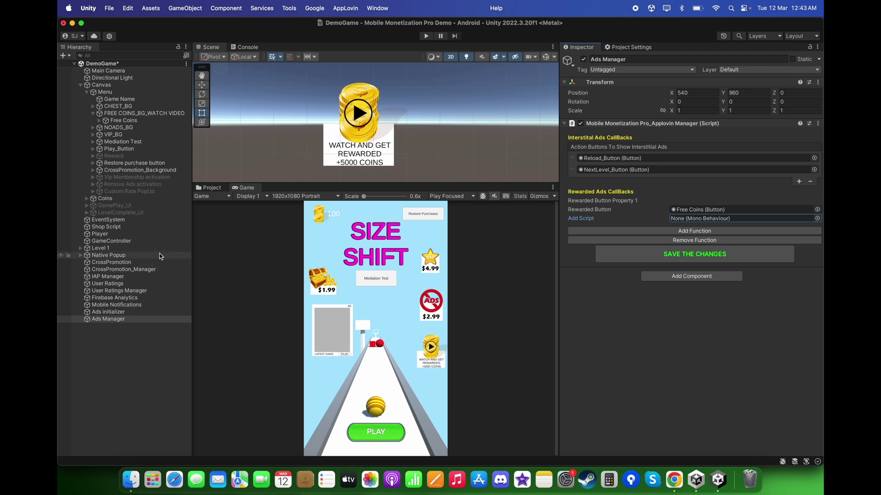
{"action": "left_click_drag", "start_coordinate": [106, 226], "coordinate": [679, 219]}
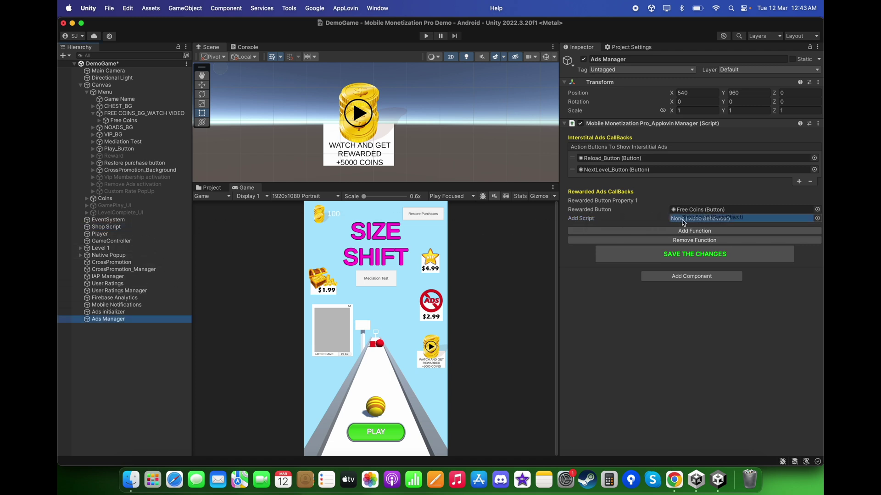
{"action": "left_click", "coordinate": [683, 228]}
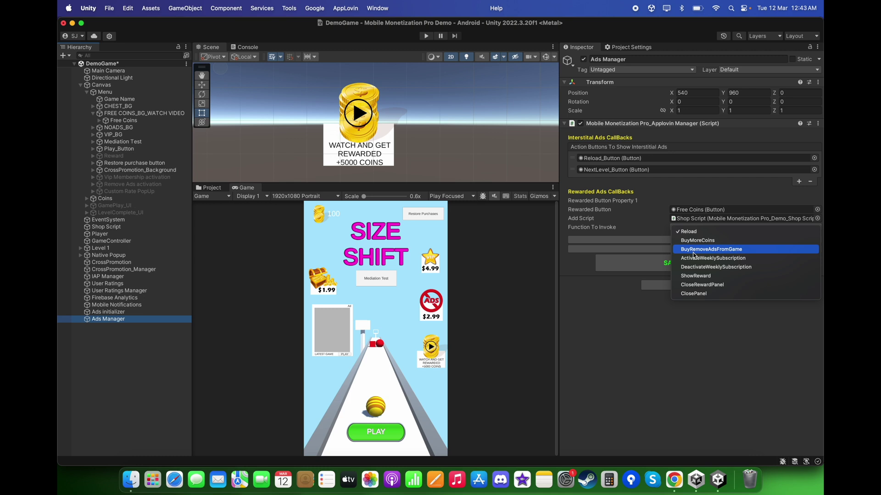
{"action": "left_click", "coordinate": [695, 276]}
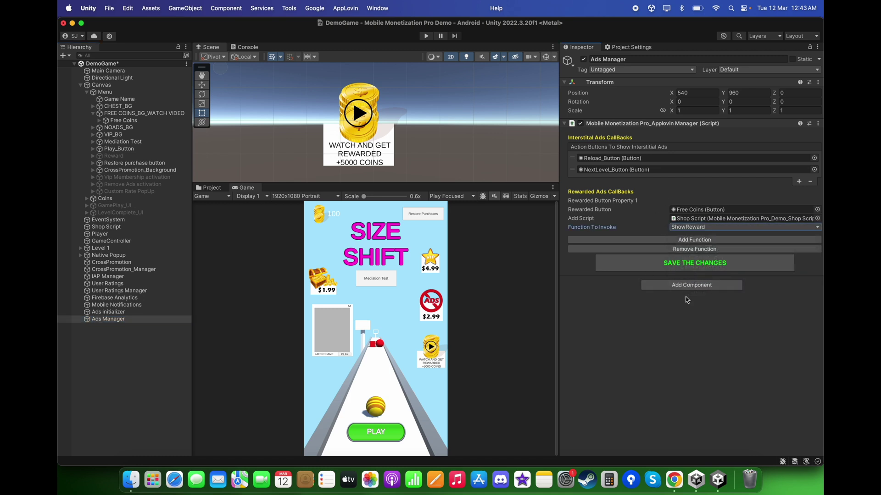
{"action": "left_click", "coordinate": [684, 267]}
Open the Shop Script in Visual Studio and highlight the ShowReward method
{"action": "left_click", "coordinate": [696, 220]}
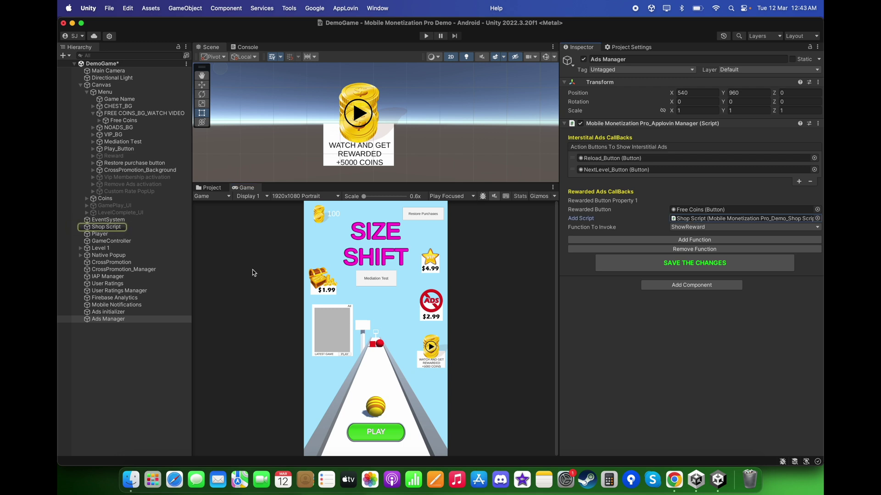
{"action": "left_click", "coordinate": [106, 227]}
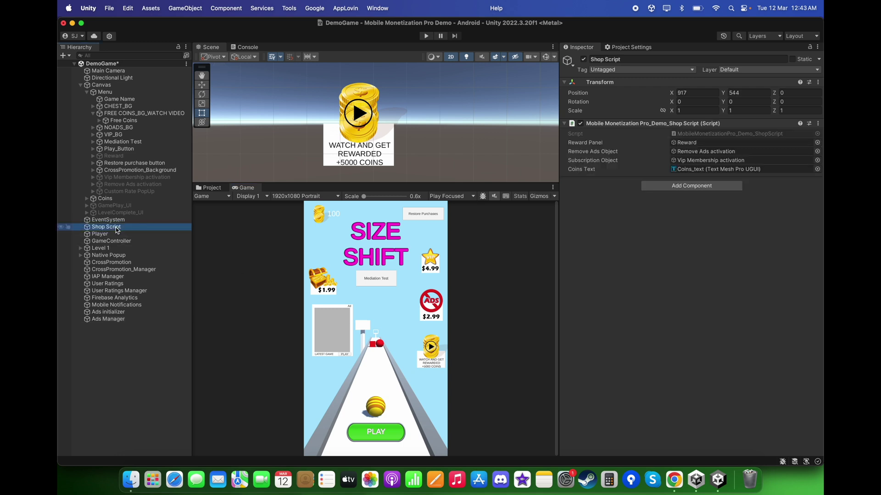
{"action": "double_click", "coordinate": [702, 134]}
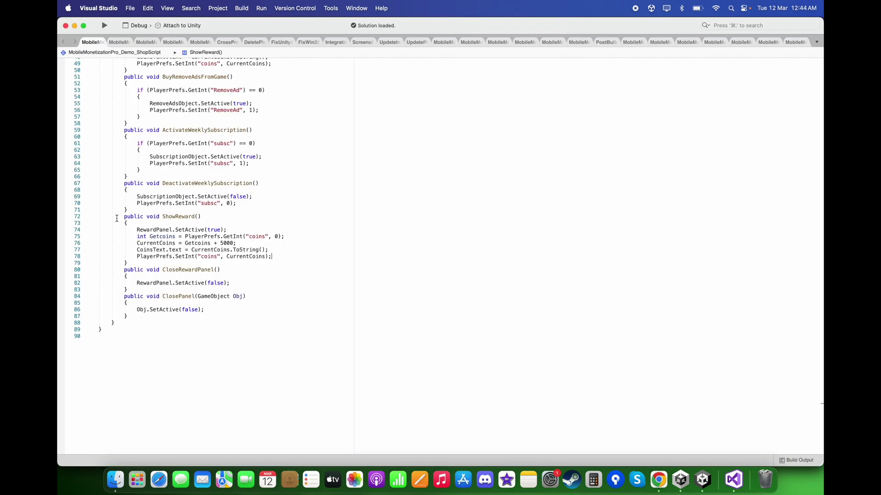
{"action": "left_click_drag", "start_coordinate": [118, 216], "coordinate": [137, 260]}
Review ShowReward's reward-panel and 5000-coin lines, then return to Unity
{"action": "left_click", "coordinate": [149, 261]}
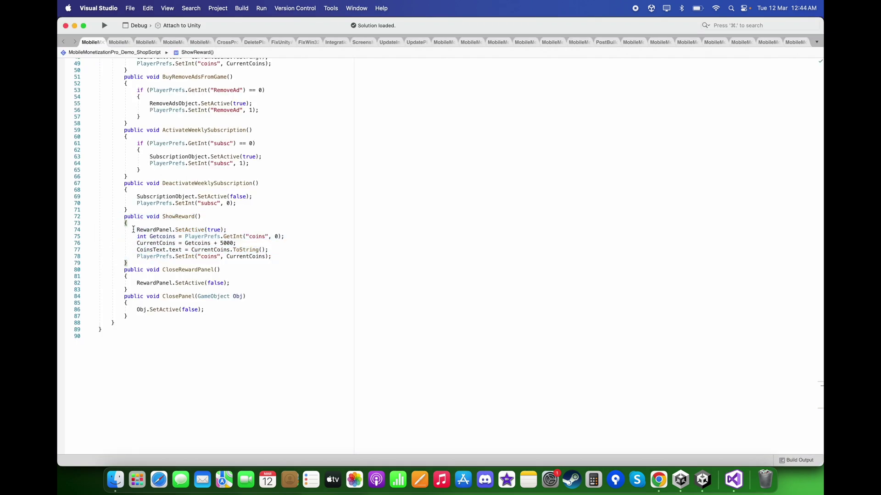
{"action": "left_click_drag", "start_coordinate": [133, 230], "coordinate": [250, 229]}
{"action": "left_click_drag", "start_coordinate": [130, 239], "coordinate": [279, 257]}
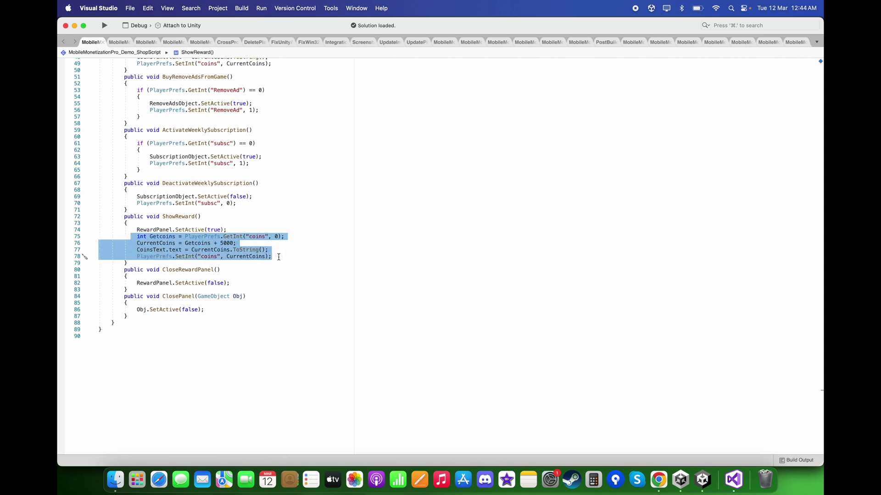
{"action": "left_click", "coordinate": [143, 264]}
{"action": "left_click_drag", "start_coordinate": [122, 217], "coordinate": [137, 264]}
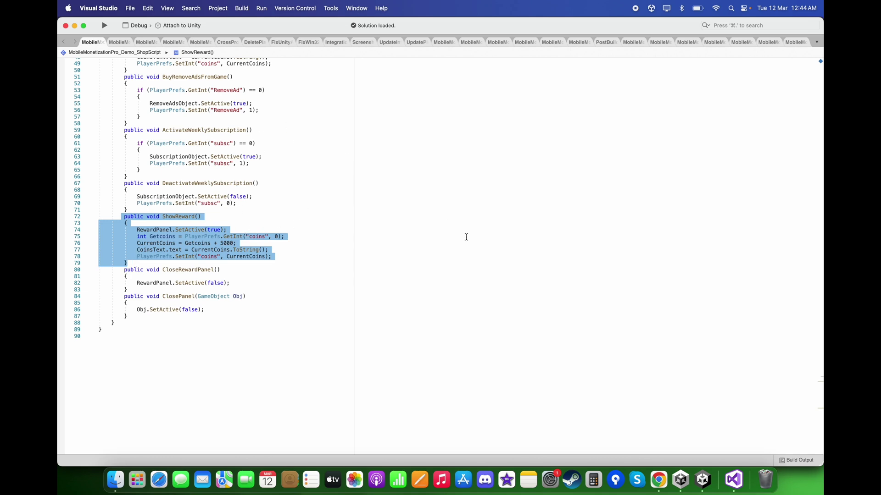
{"action": "left_click", "coordinate": [703, 480]}
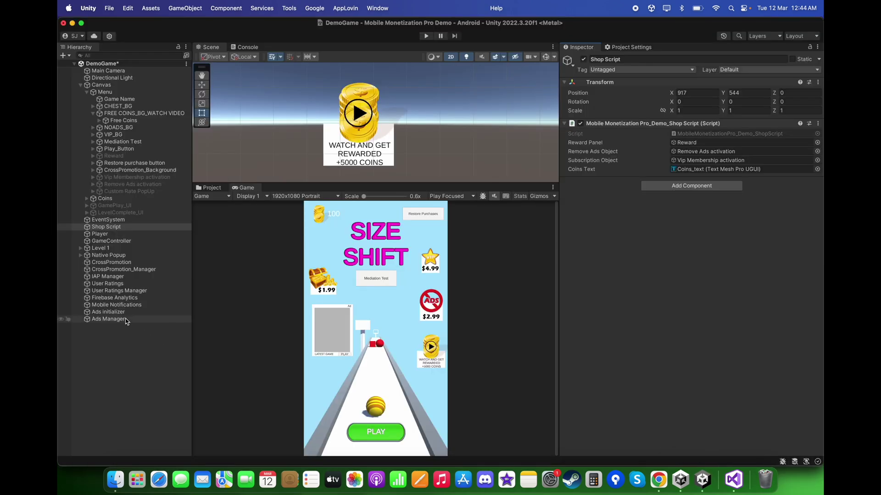
Keep ShowReward on the Free Coins rewarded entry and remove the two extra empty entries
{"action": "left_click", "coordinate": [110, 319]}
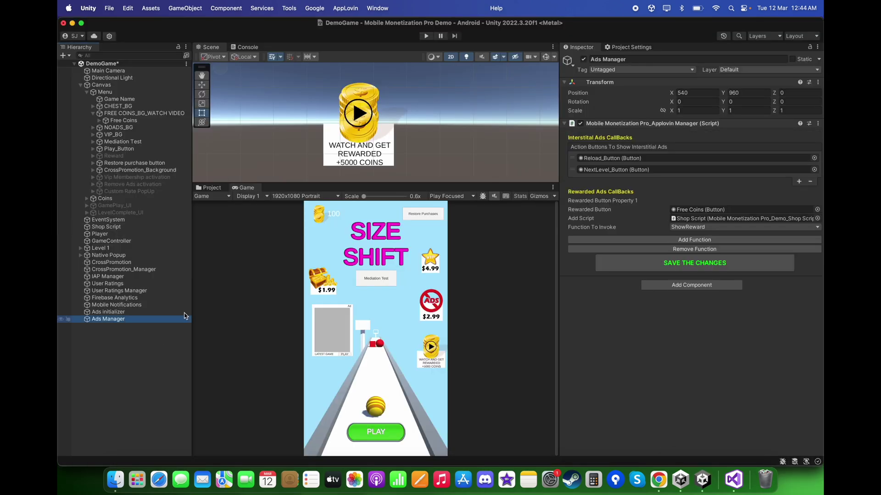
{"action": "left_click", "coordinate": [691, 213]}
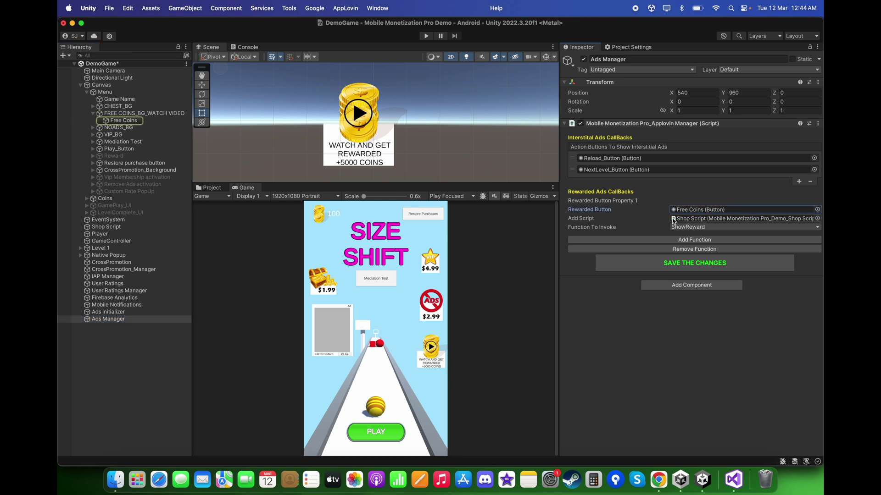
{"action": "left_click", "coordinate": [647, 240]}
{"action": "left_click", "coordinate": [674, 271]}
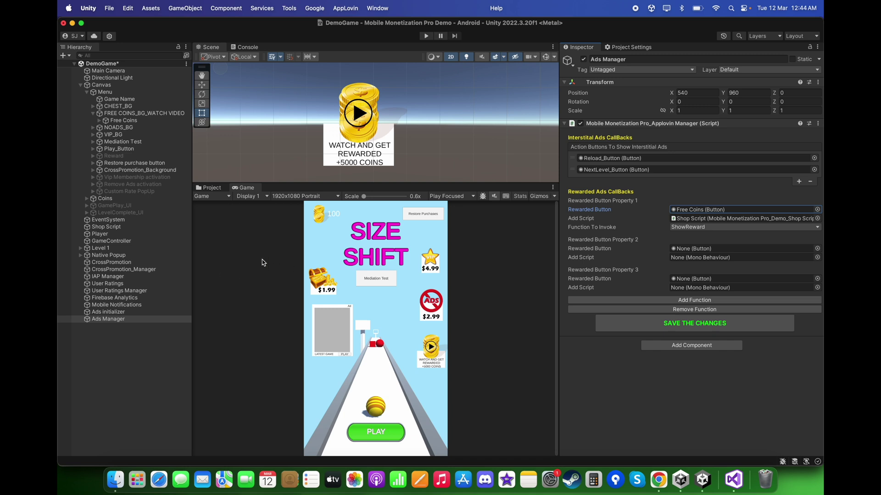
{"action": "left_click", "coordinate": [731, 227]}
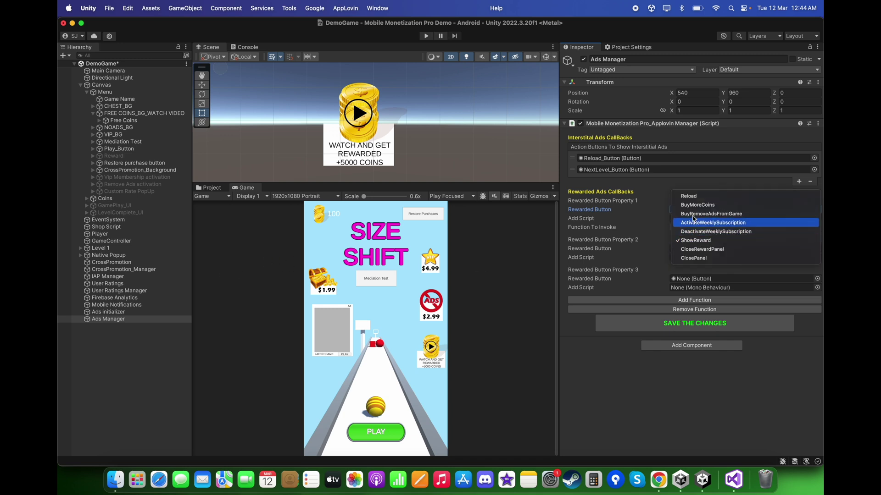
{"action": "left_click", "coordinate": [513, 274]}
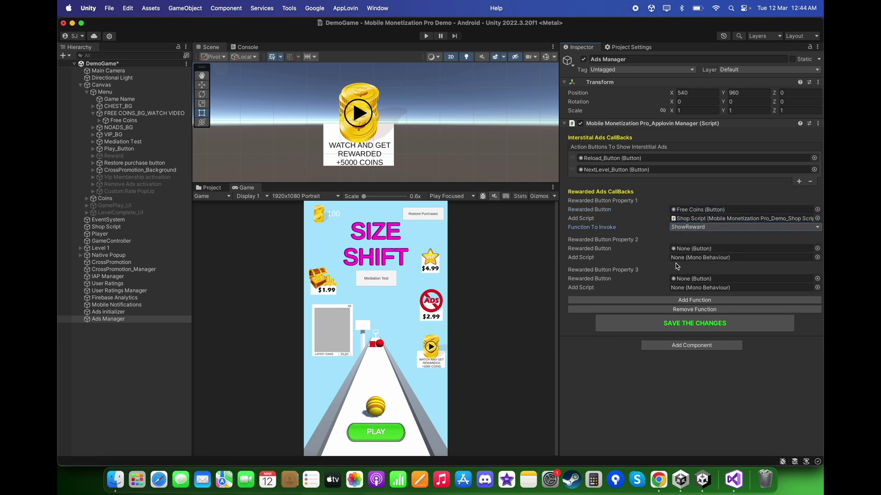
{"action": "left_click", "coordinate": [695, 309]}
{"action": "left_click", "coordinate": [697, 279]}
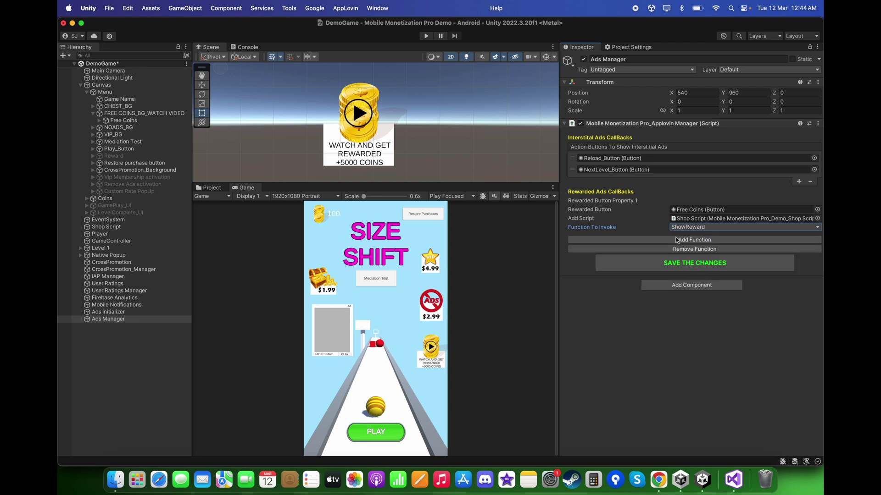
Collapse the Canvas children and frame the Canvas in the scene
{"action": "left_click", "coordinate": [80, 85]}
{"action": "left_click", "coordinate": [129, 199]}
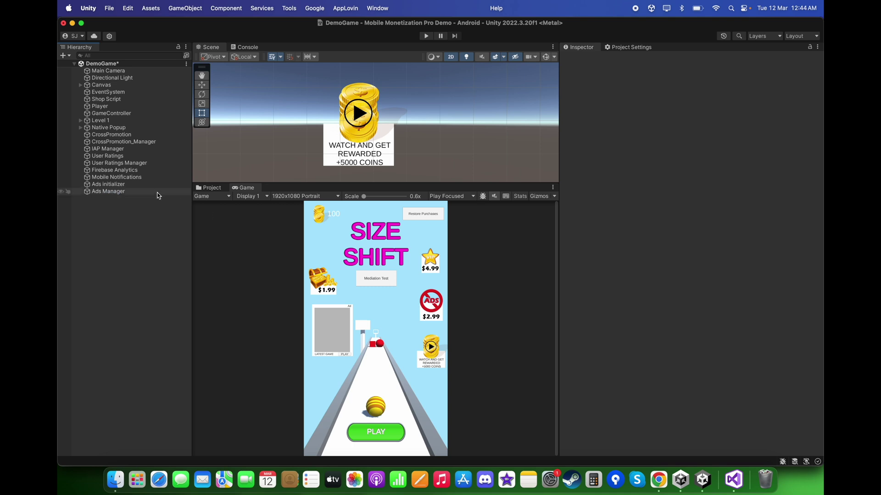
{"action": "double_click", "coordinate": [116, 85]}
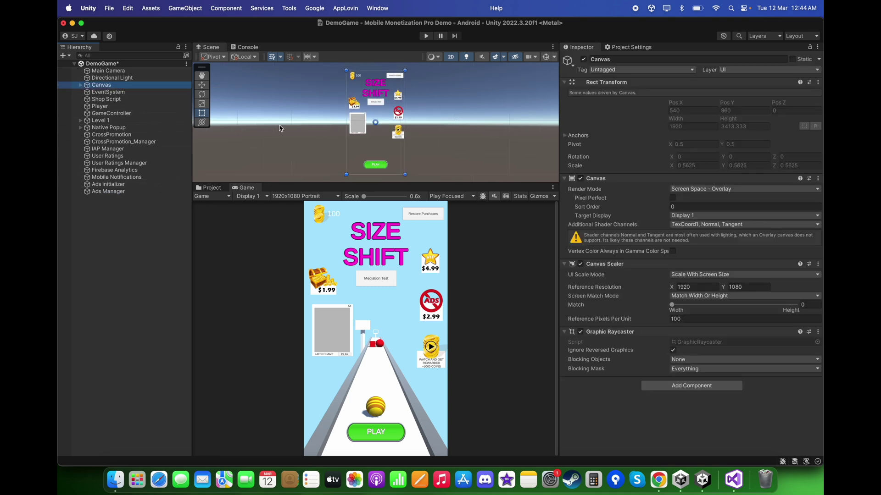
{"action": "left_click", "coordinate": [154, 7]}
Resolve the Android dependencies with External Dependency Manager's Android Resolver
{"action": "mouse_move", "coordinate": [198, 252]}
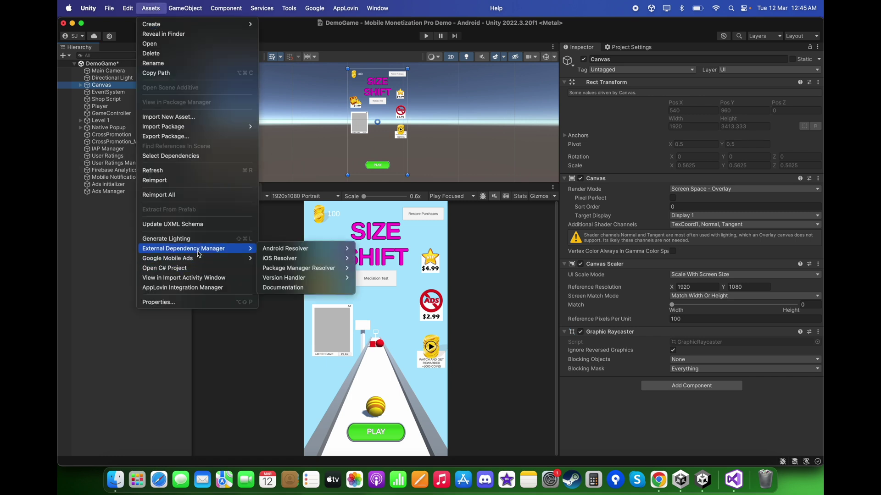
{"action": "mouse_move", "coordinate": [285, 248]}
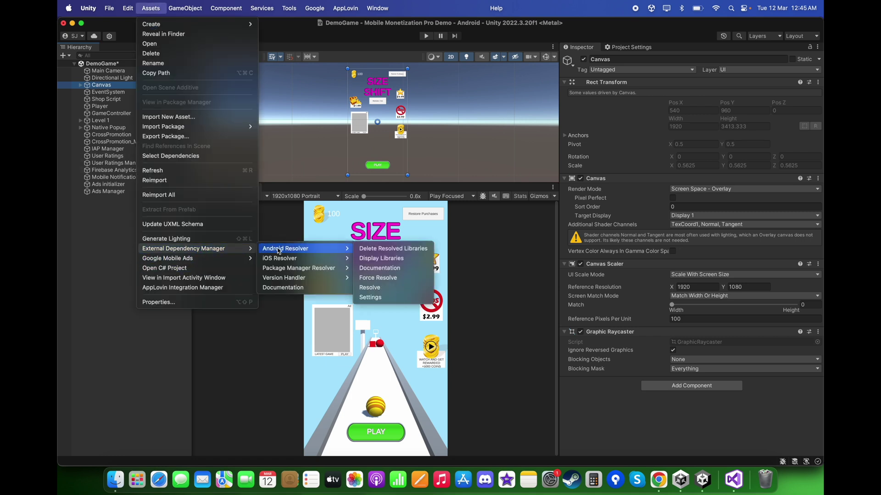
{"action": "left_click", "coordinate": [379, 289]}
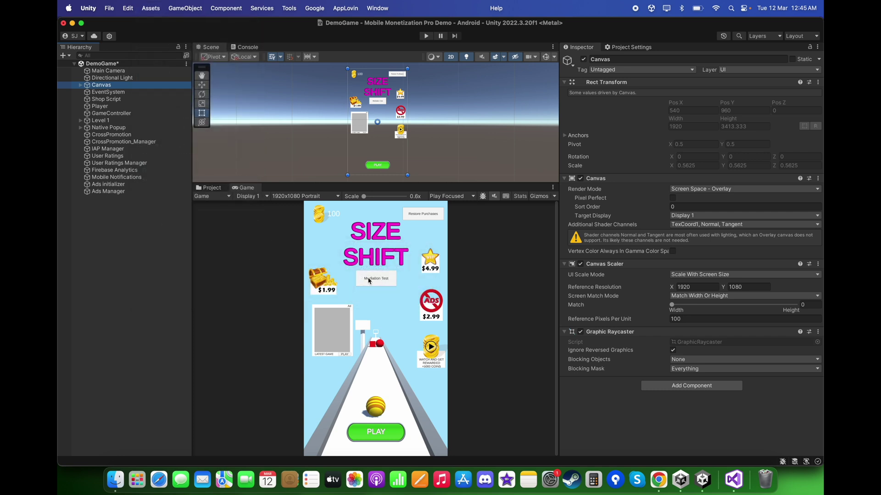
{"action": "left_click", "coordinate": [403, 155]}
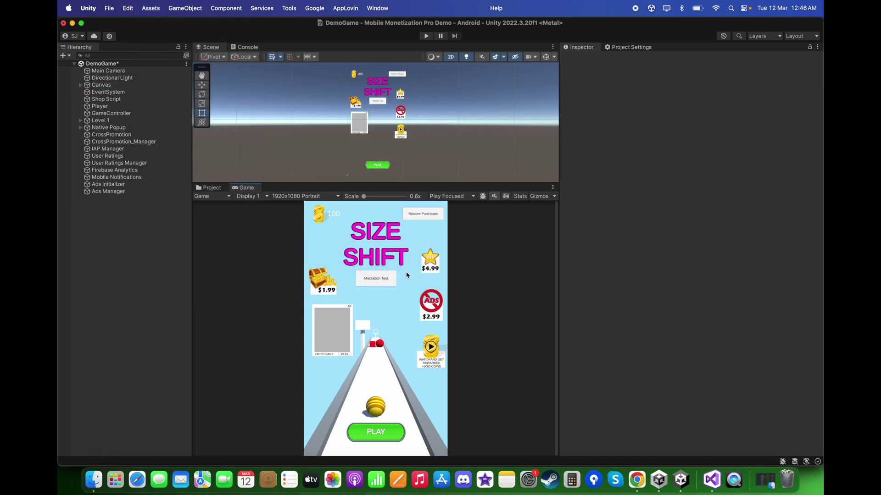
Open the AppLovin Integration Manager and select the empty SDK Key field in SDK Settings
{"action": "left_click", "coordinate": [345, 8]}
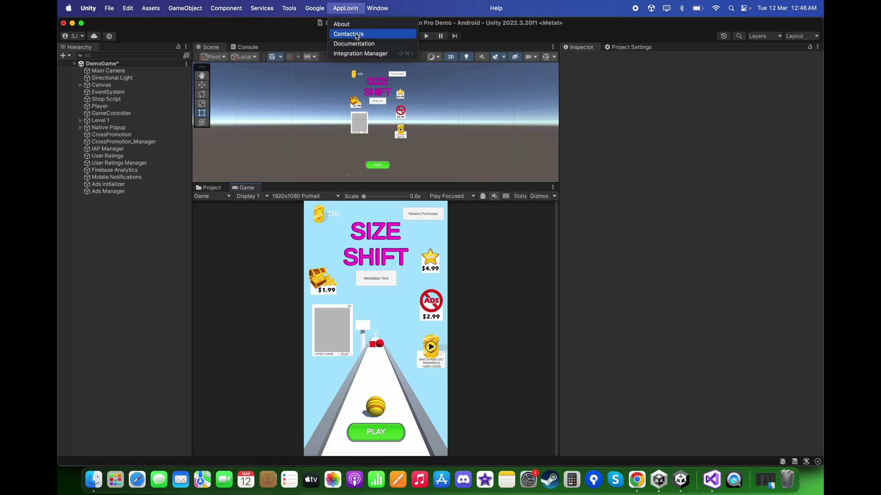
{"action": "left_click", "coordinate": [363, 54]}
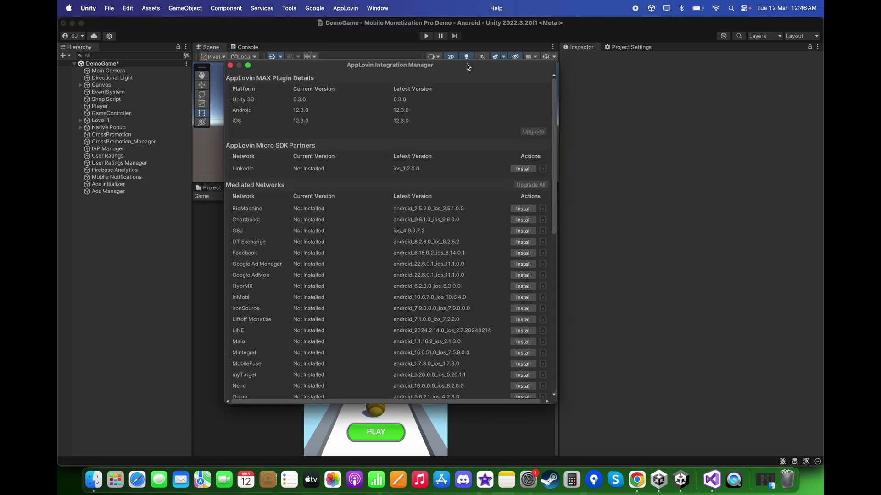
{"action": "scroll", "coordinate": [426, 152], "scroll_direction": "down", "scroll_amount": 3}
{"action": "scroll", "coordinate": [425, 152], "scroll_direction": "down", "scroll_amount": 15}
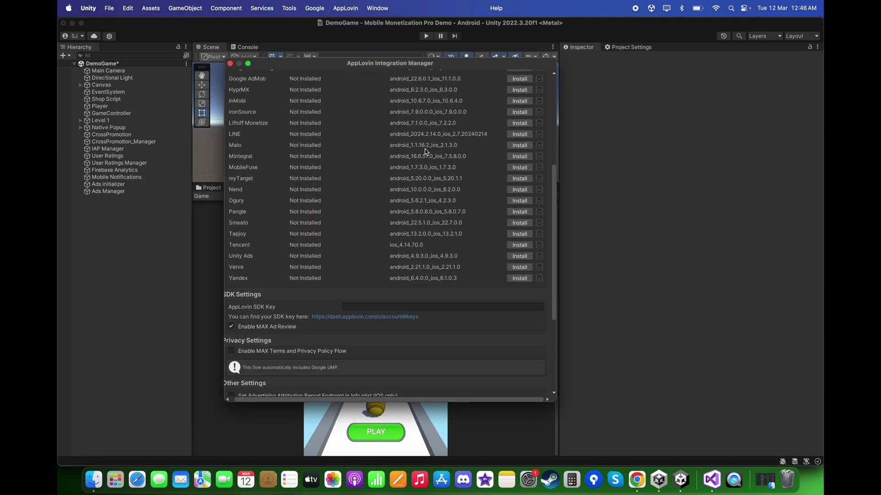
{"action": "left_click", "coordinate": [362, 177]}
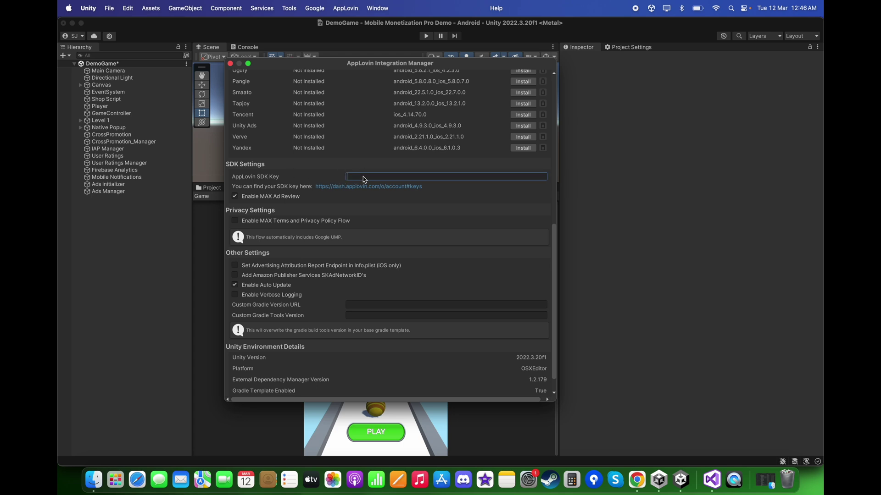
{"action": "left_click", "coordinate": [637, 479]}
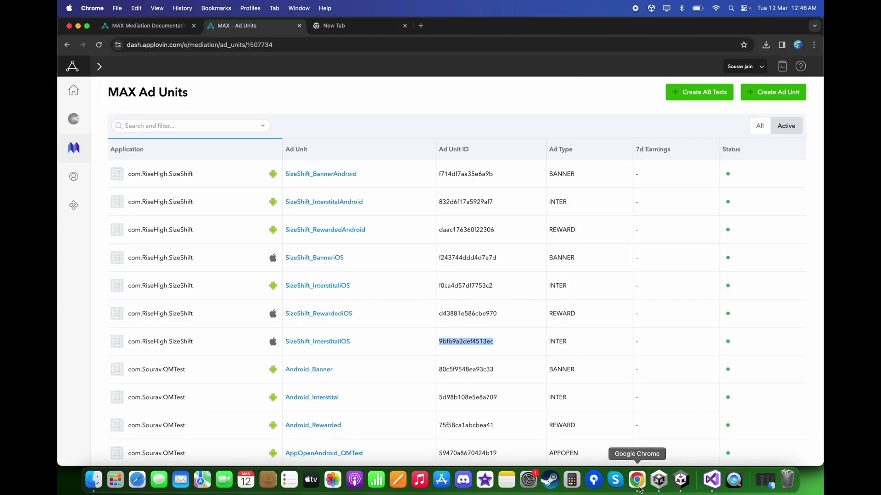
Copy the dashboard's SDK key into Unity's AppLovin SDK Key field and close the Integration Manager
{"action": "key", "text": "super+bracketleft"}
{"action": "triple_click", "coordinate": [234, 166]}
{"action": "key", "text": "super+c"}
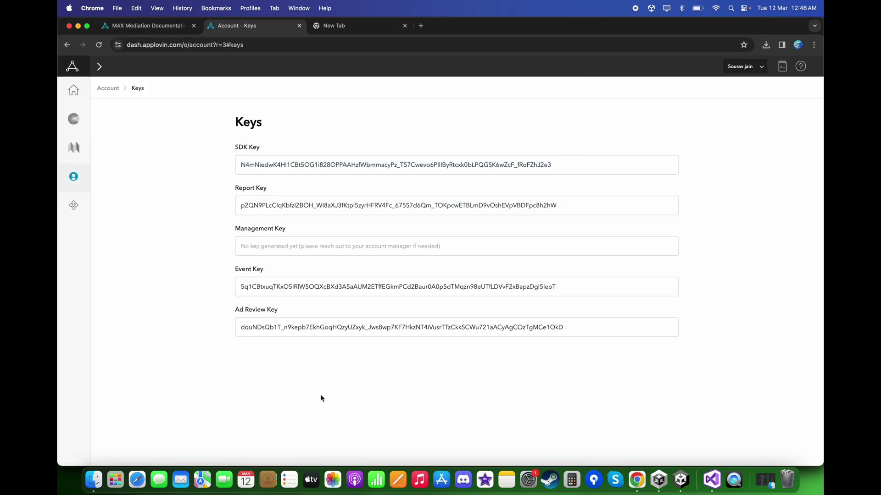
{"action": "left_click", "coordinate": [681, 480]}
{"action": "key", "text": "super+v"}
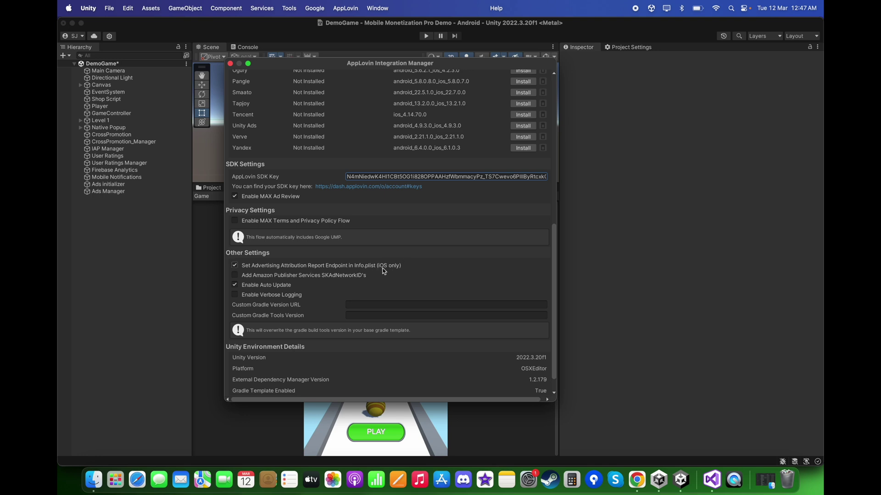
{"action": "left_click", "coordinate": [230, 64]}
Resolve Android dependencies with the External Dependency Manager's Android Resolver and confirm success
{"action": "left_click", "coordinate": [150, 9]}
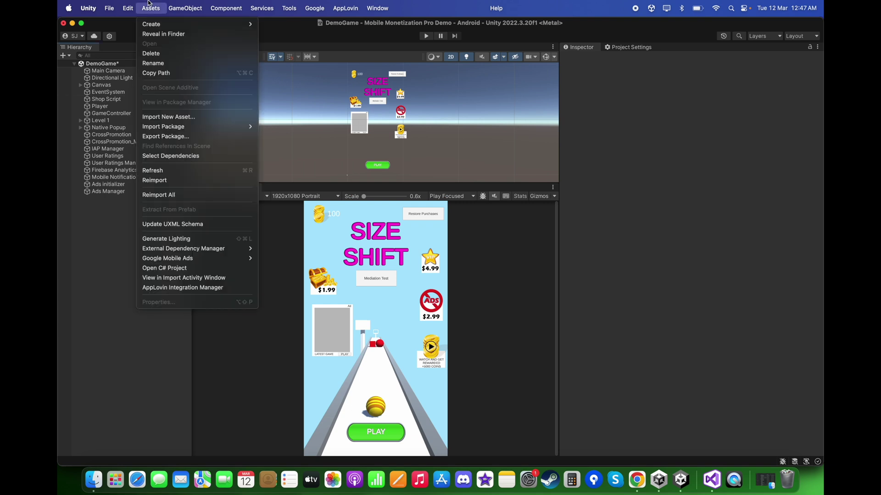
{"action": "mouse_move", "coordinate": [229, 248]}
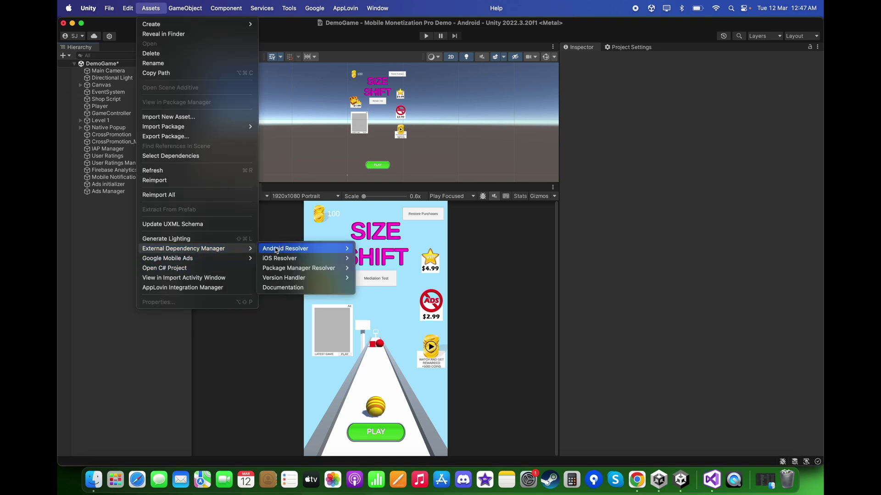
{"action": "mouse_move", "coordinate": [284, 249]}
{"action": "left_click", "coordinate": [376, 288]}
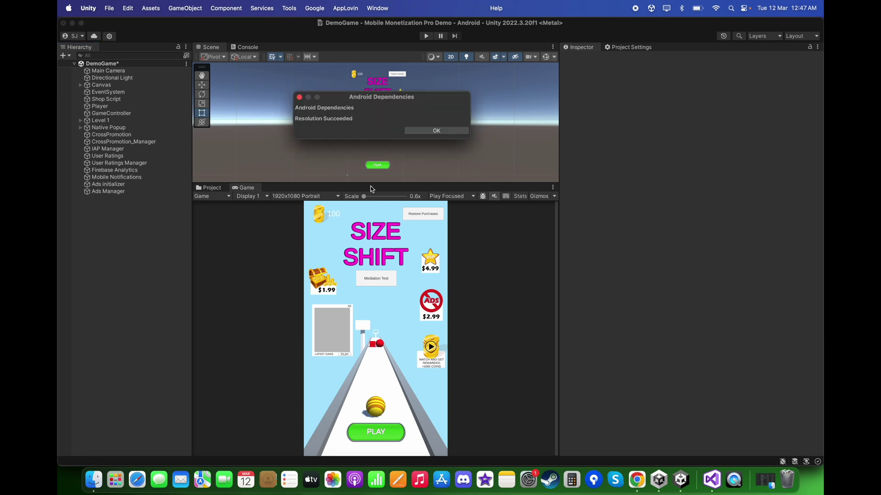
{"action": "left_click", "coordinate": [430, 131]}
Review the Android Build Settings, then return to the MAX Test Devices page in Chrome
{"action": "left_click", "coordinate": [110, 8]}
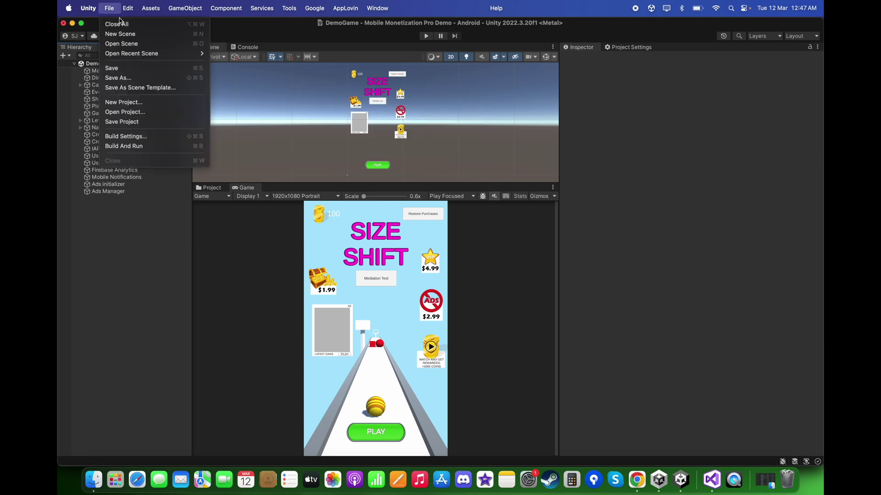
{"action": "left_click", "coordinate": [164, 135]}
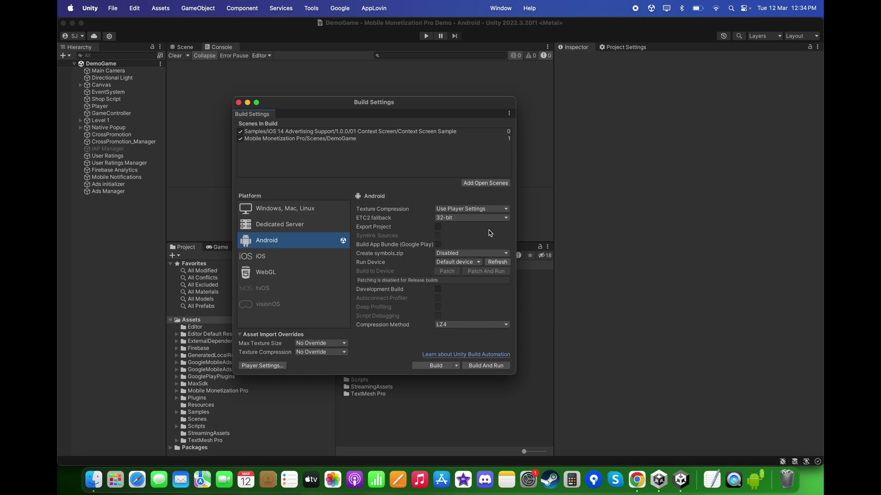
{"action": "left_click", "coordinate": [637, 480]}
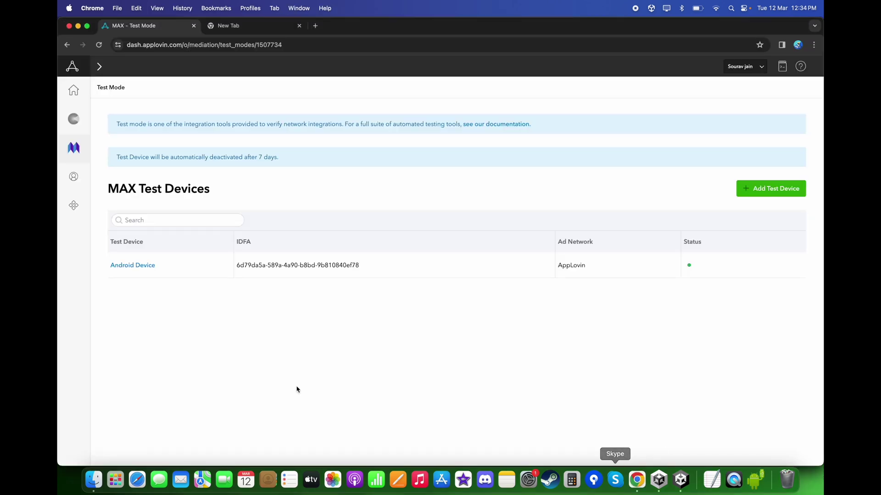
In MAX Test Mode, start a new test device named Android Device and focus the IDFA/GAID field
{"action": "mouse_move", "coordinate": [81, 153]}
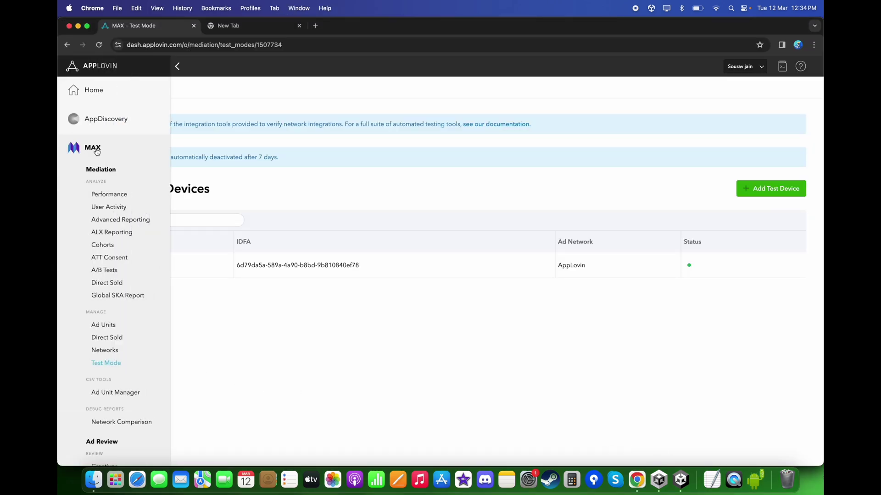
{"action": "left_click", "coordinate": [112, 364]}
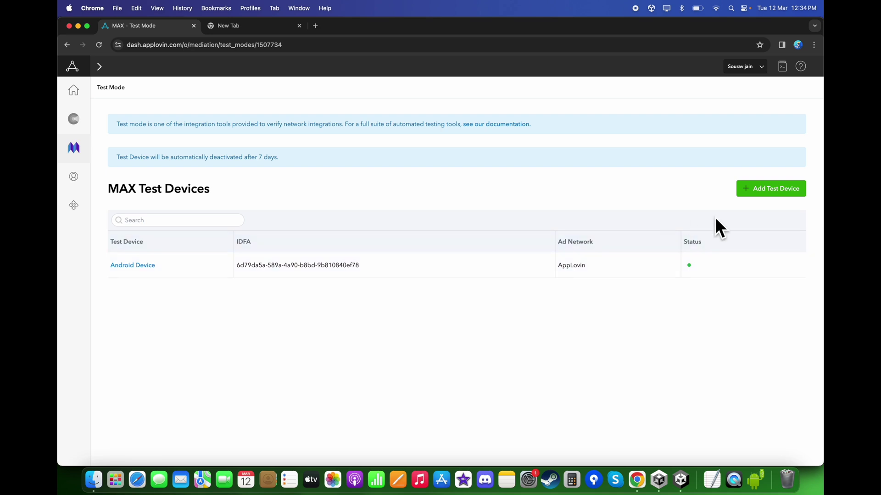
{"action": "left_click", "coordinate": [757, 191]}
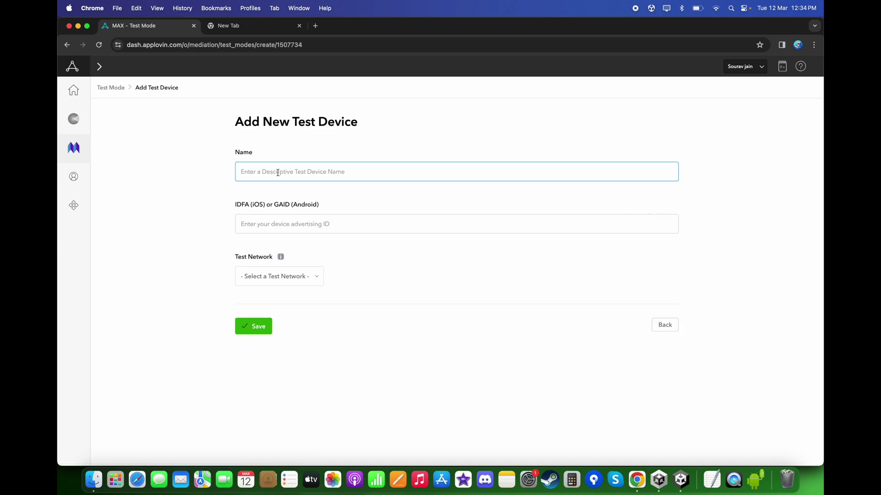
{"action": "left_click", "coordinate": [278, 172]}
{"action": "left_click", "coordinate": [300, 189]}
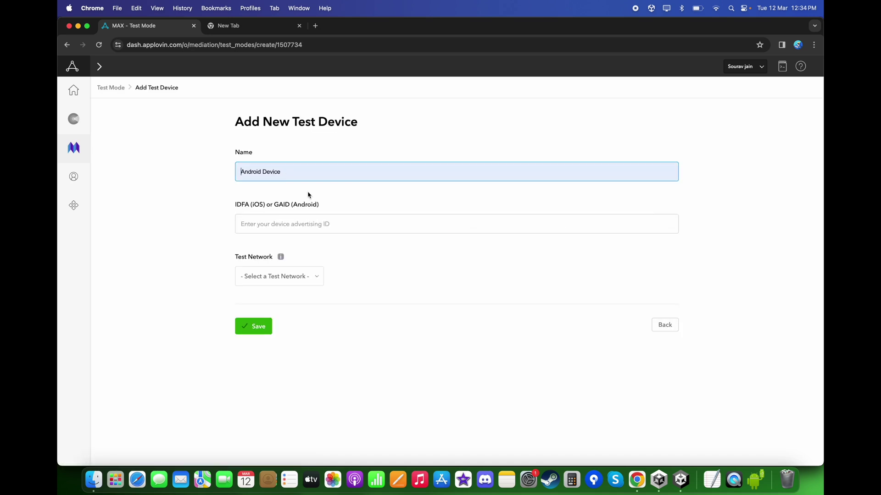
{"action": "left_click", "coordinate": [267, 224]}
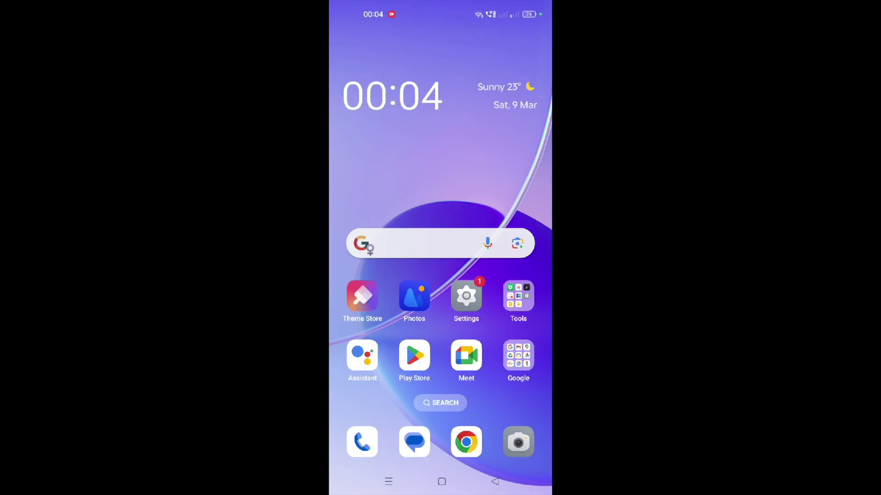
Search the phone's Google Play Store for 'appsflyer'
{"action": "left_click", "coordinate": [414, 355]}
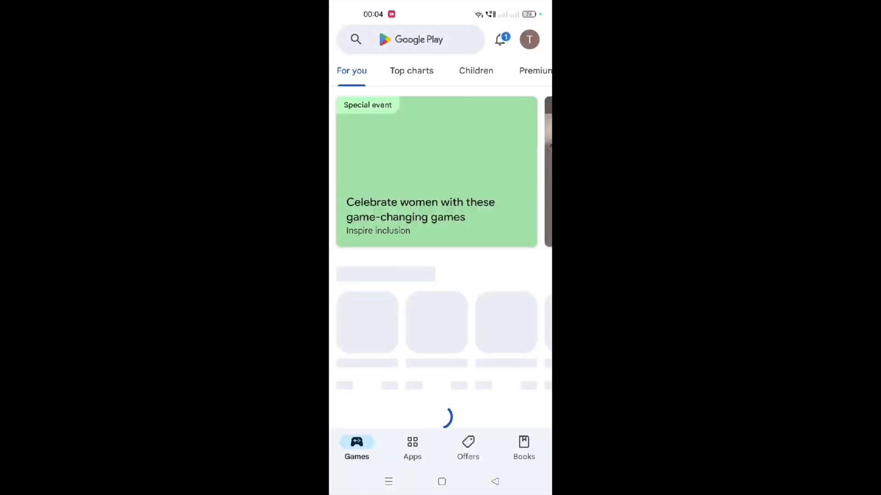
{"action": "left_click", "coordinate": [410, 39]}
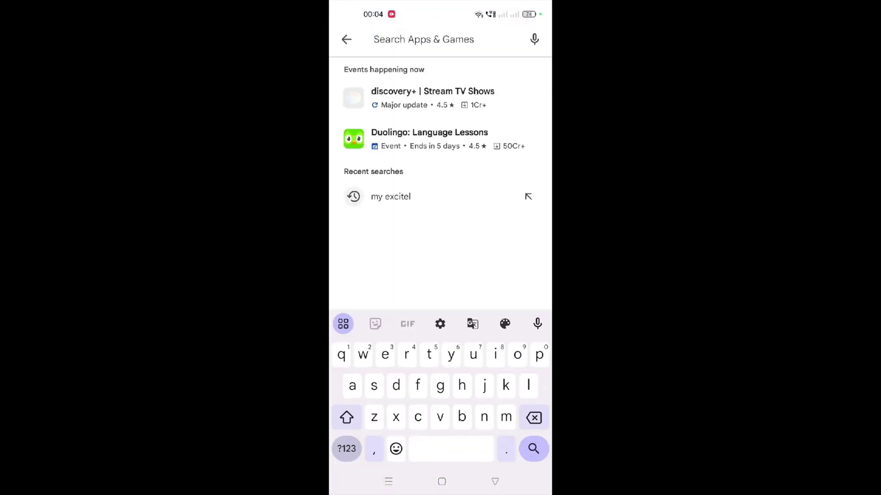
{"action": "type", "text": "appsflyer"}
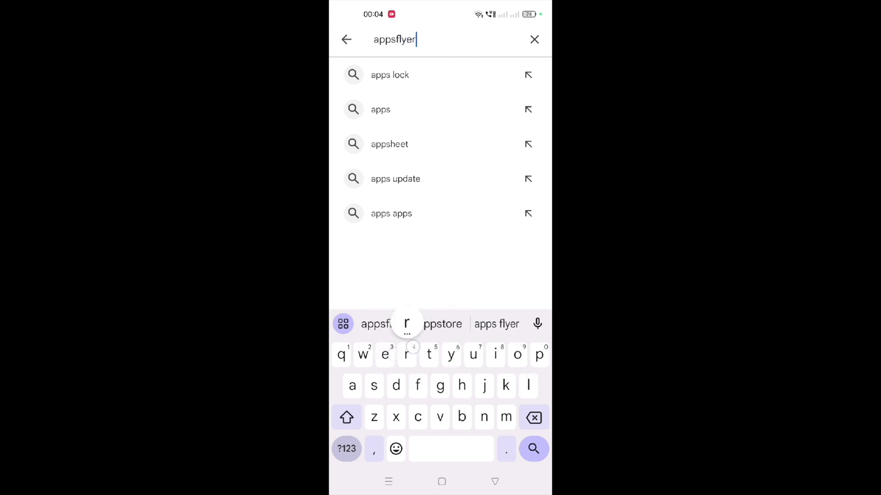
{"action": "key", "text": "Return"}
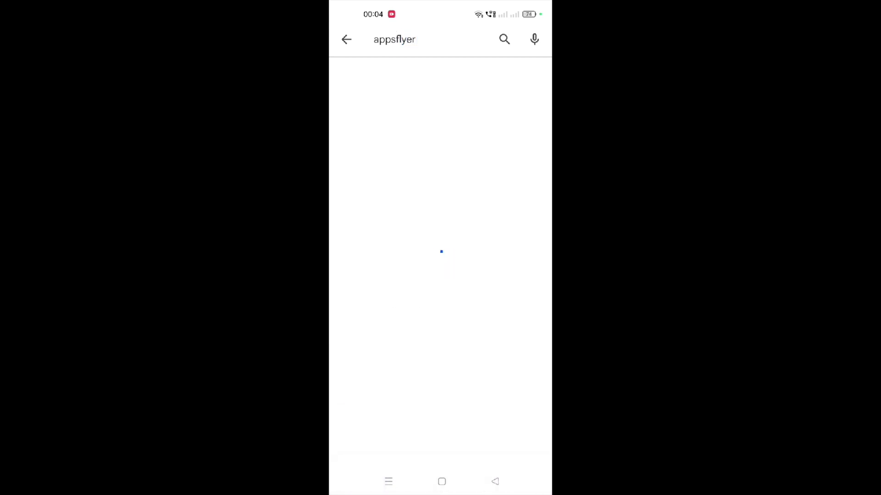
Open My Device ID by AppsFlyer, copy the Google advertising ID, and paste it into the IDFA field
{"action": "left_click", "coordinate": [345, 78]}
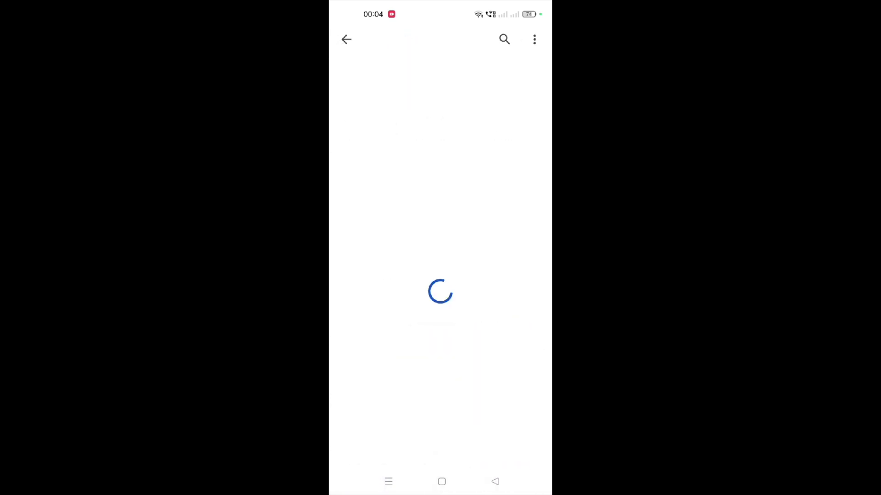
{"action": "left_click", "coordinate": [474, 137]}
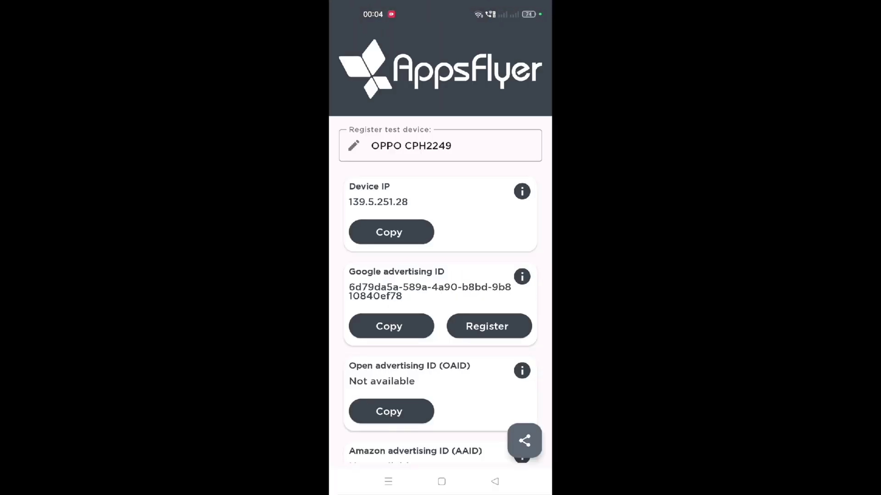
{"action": "left_click", "coordinate": [375, 327]}
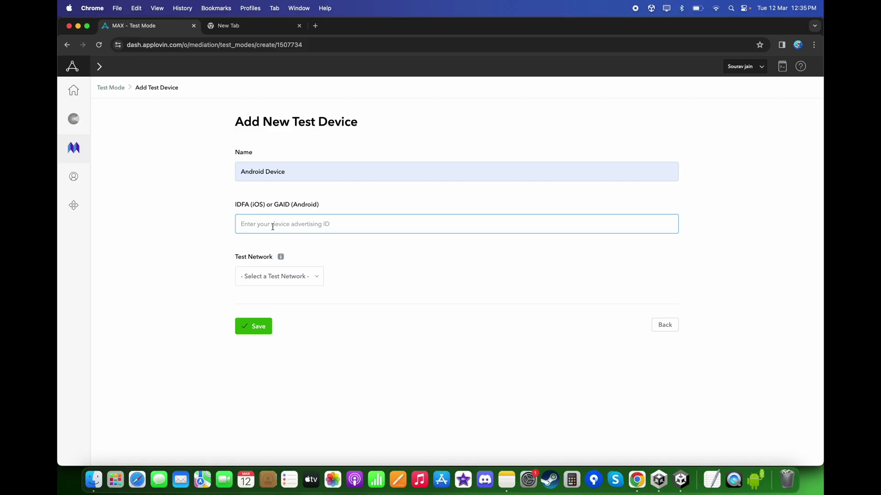
{"action": "key", "text": "super+v"}
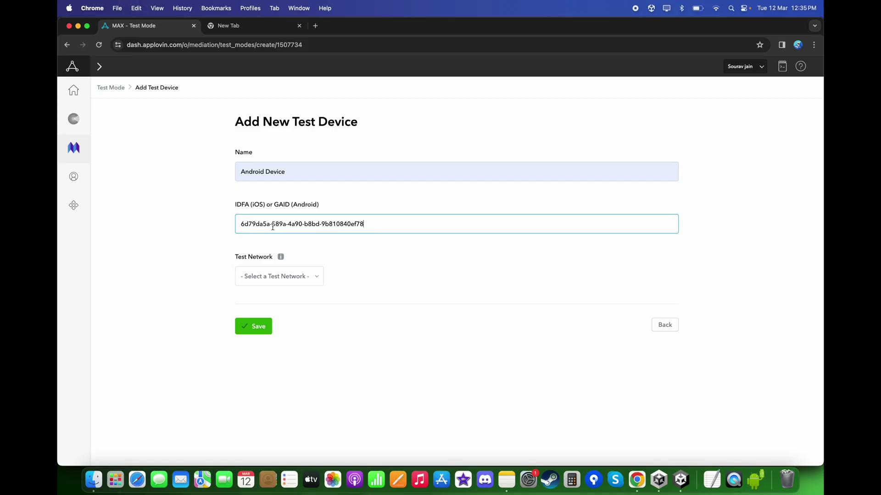
Set the test network to AppLovin and save Android Device, leaving it active instead of paused
{"action": "left_click", "coordinate": [277, 279]}
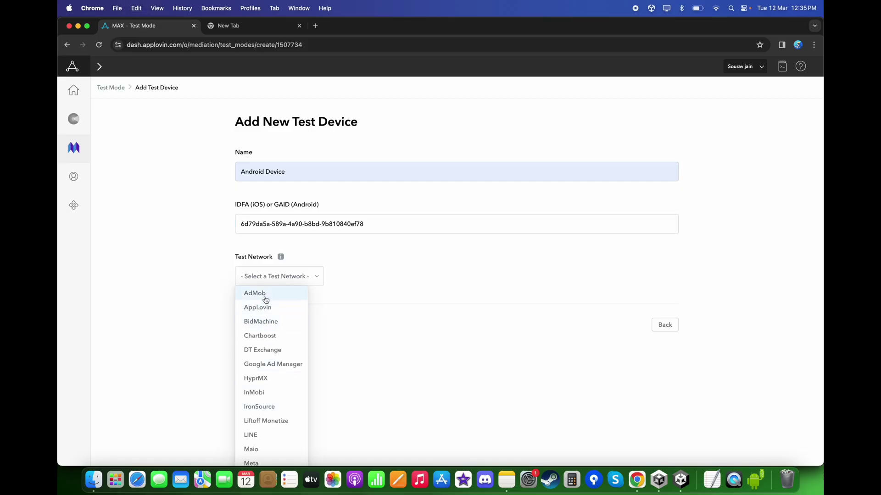
{"action": "left_click", "coordinate": [269, 308]}
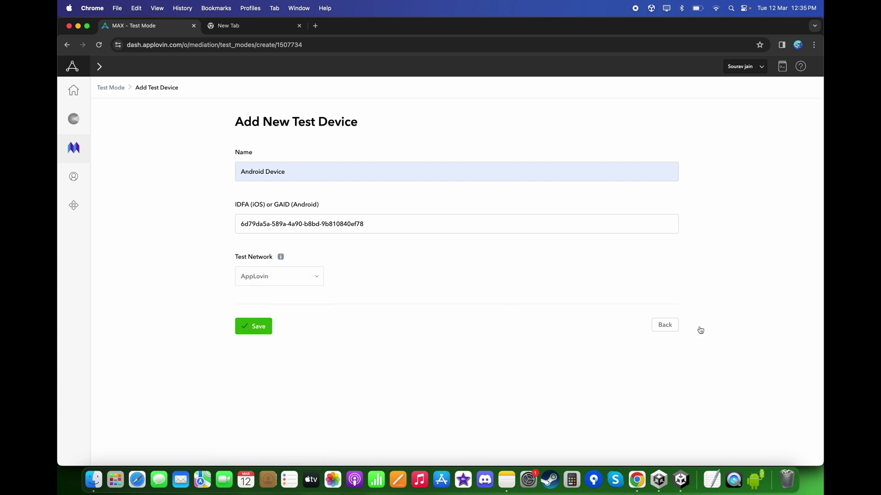
{"action": "left_click", "coordinate": [667, 325]}
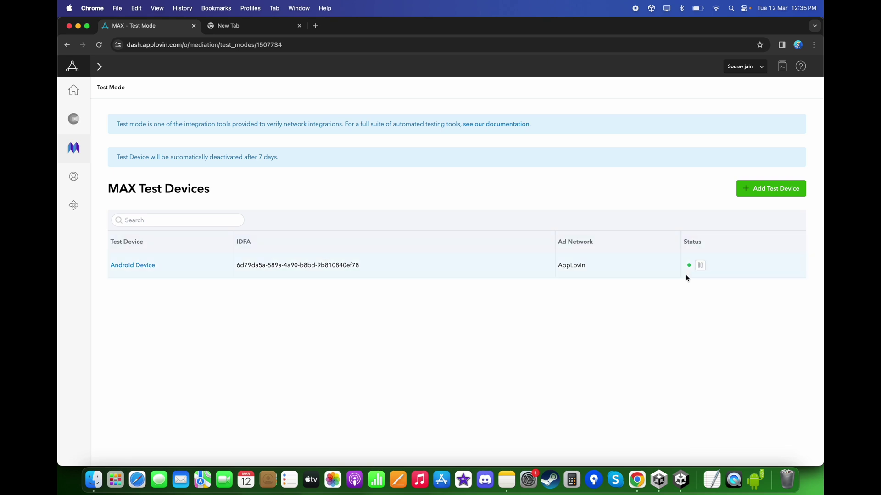
{"action": "left_click", "coordinate": [700, 266]}
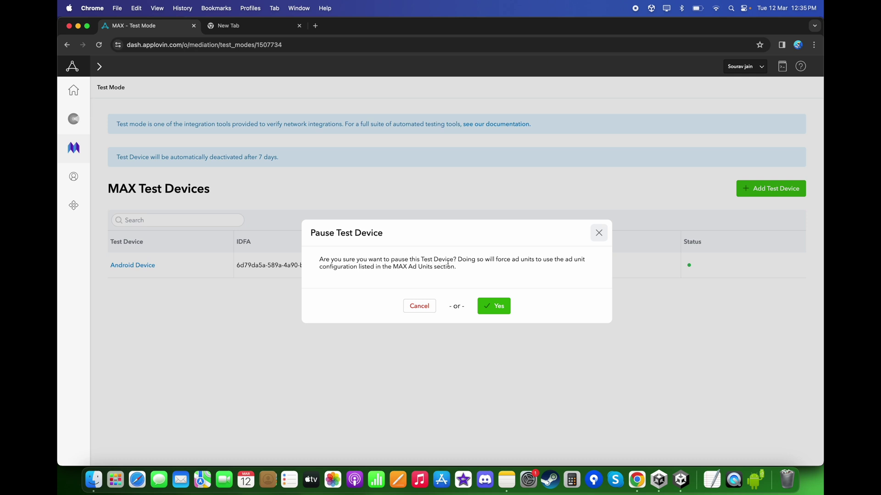
{"action": "left_click", "coordinate": [596, 233]}
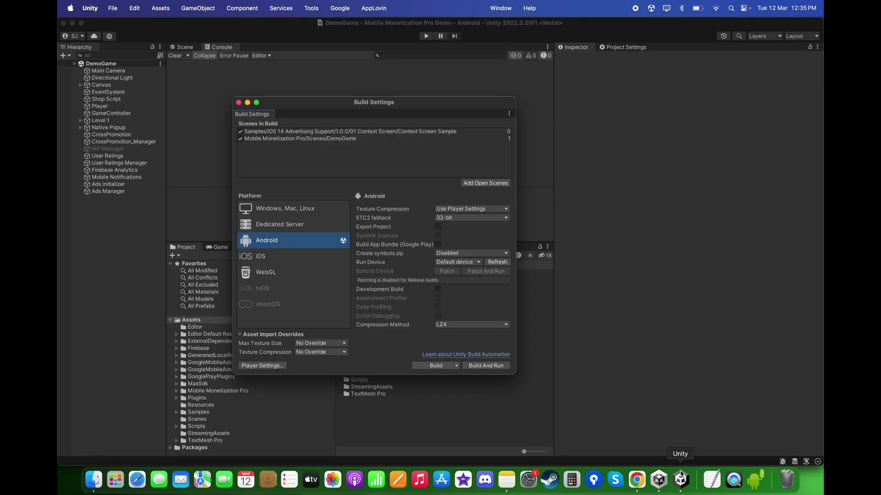
Build and Run for Android, then select the AndroidManifest path in the Console build error
{"action": "left_click", "coordinate": [485, 366]}
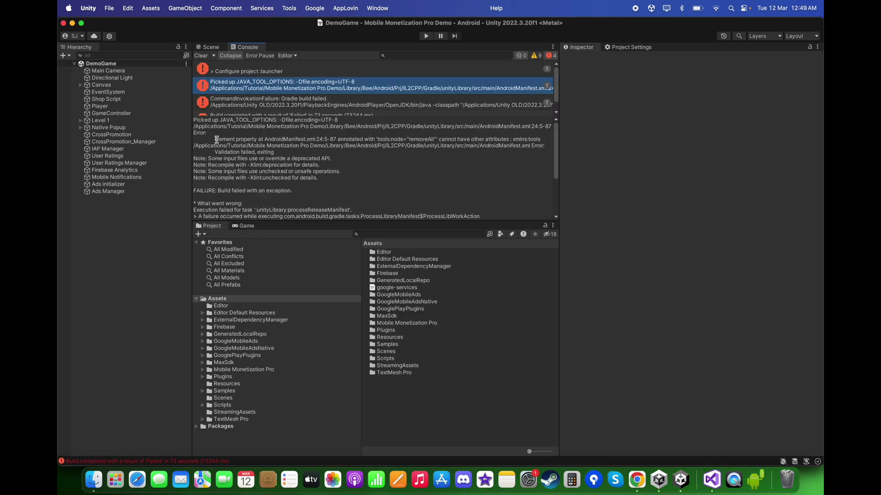
{"action": "left_click_drag", "start_coordinate": [193, 127], "coordinate": [490, 129]}
{"action": "double_click", "coordinate": [506, 129]}
Reveal the project's Assets folder in Finder and open Library, then Bee
{"action": "left_click", "coordinate": [262, 299]}
{"action": "right_click", "coordinate": [262, 300]}
{"action": "left_click", "coordinate": [284, 189]}
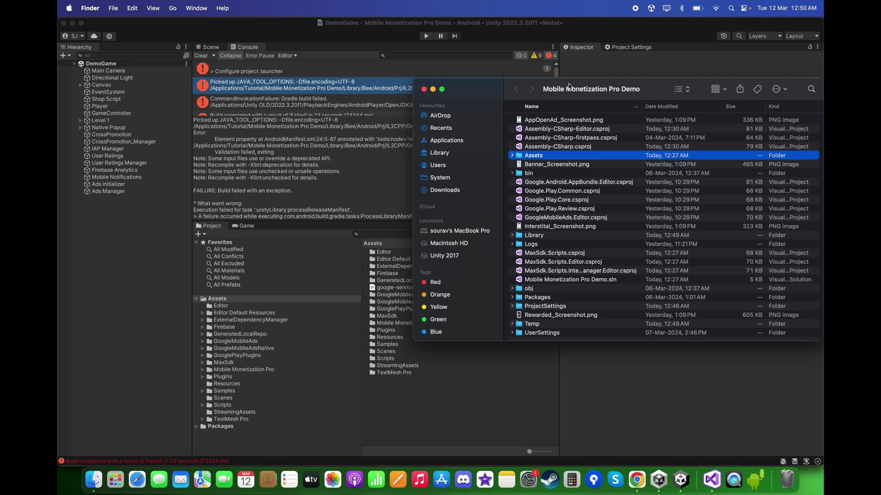
{"action": "left_click_drag", "start_coordinate": [568, 87], "coordinate": [339, 172]}
{"action": "double_click", "coordinate": [312, 321]}
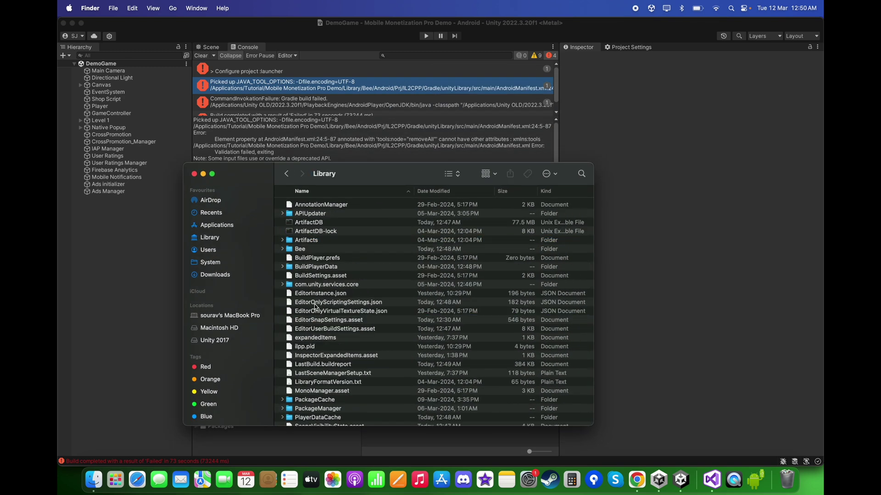
{"action": "left_click_drag", "start_coordinate": [383, 172], "coordinate": [369, 173]}
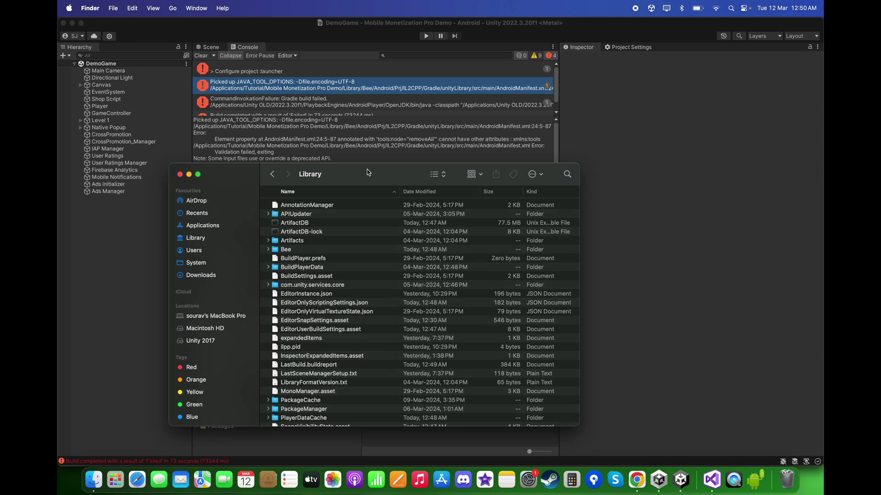
{"action": "double_click", "coordinate": [296, 249]}
Navigate down through Android/Prj/IL2CPP/Gradle/unityLibrary/src to the main folder
{"action": "scroll", "coordinate": [316, 258], "scroll_direction": "up", "scroll_amount": 3}
{"action": "scroll", "coordinate": [317, 258], "scroll_direction": "down", "scroll_amount": 5}
{"action": "double_click", "coordinate": [294, 336]}
{"action": "double_click", "coordinate": [314, 208]}
{"action": "double_click", "coordinate": [304, 205]}
{"action": "left_click", "coordinate": [295, 208]}
{"action": "double_click", "coordinate": [294, 207]}
{"action": "left_click", "coordinate": [294, 256]}
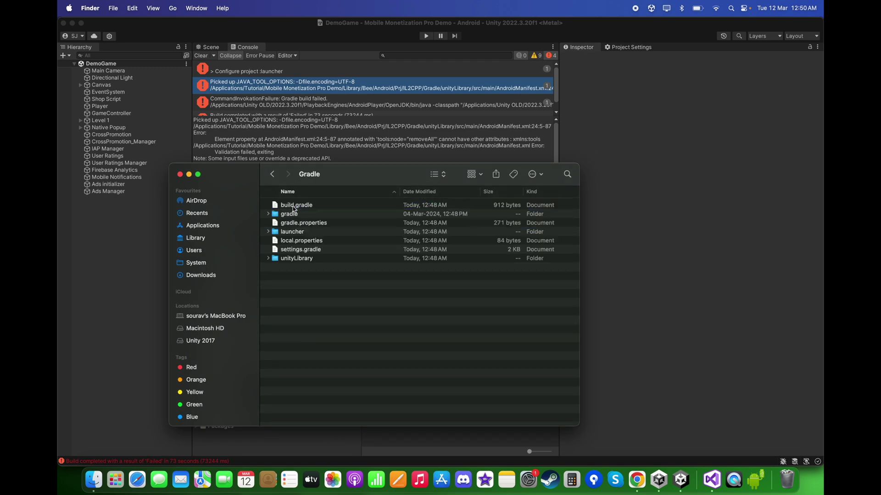
{"action": "double_click", "coordinate": [294, 256]}
{"action": "left_click", "coordinate": [287, 276]}
{"action": "double_click", "coordinate": [287, 276]}
{"action": "left_click", "coordinate": [299, 204]}
{"action": "double_click", "coordinate": [300, 206]}
{"action": "left_click", "coordinate": [324, 207]}
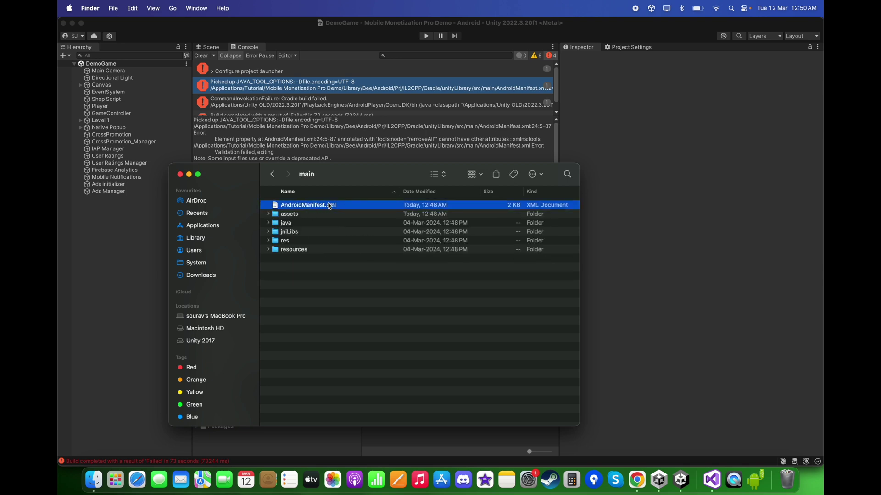
Open AndroidManifest.xml with TextEdit
{"action": "right_click", "coordinate": [330, 206]}
{"action": "mouse_move", "coordinate": [362, 218]}
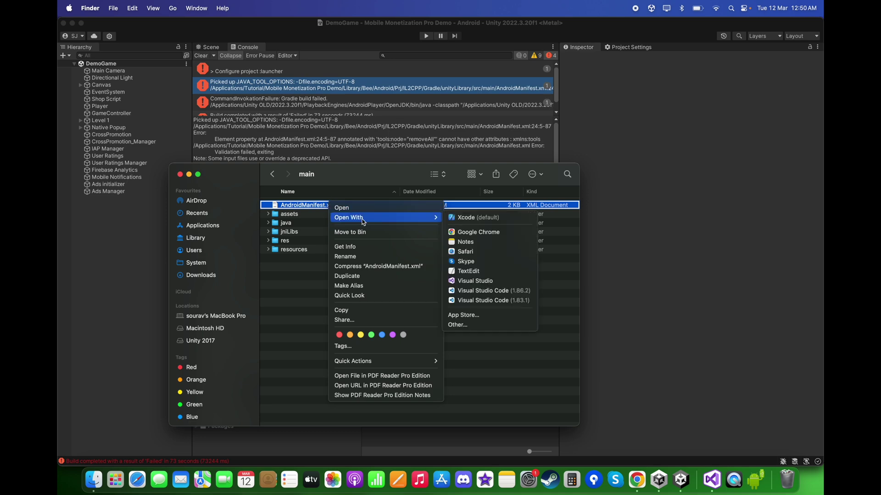
{"action": "left_click", "coordinate": [479, 273]}
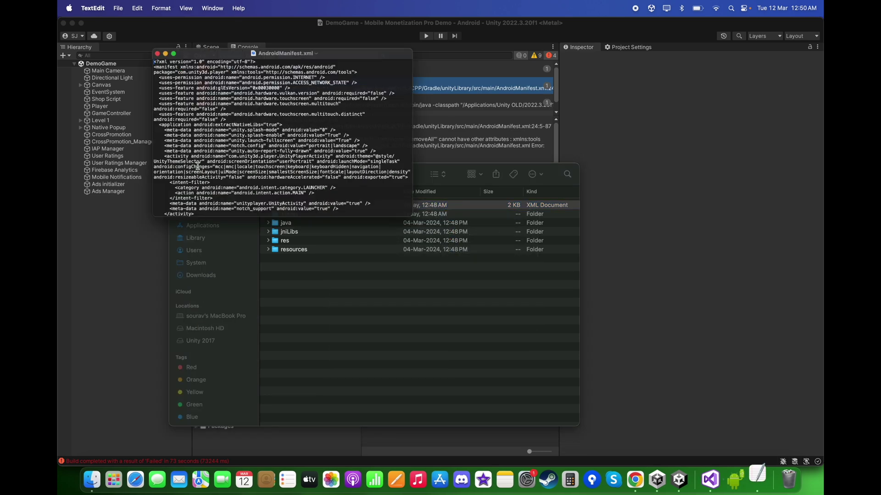
Close the Finder window and enlarge the TextEdit manifest window
{"action": "key", "text": "super+Tab"}
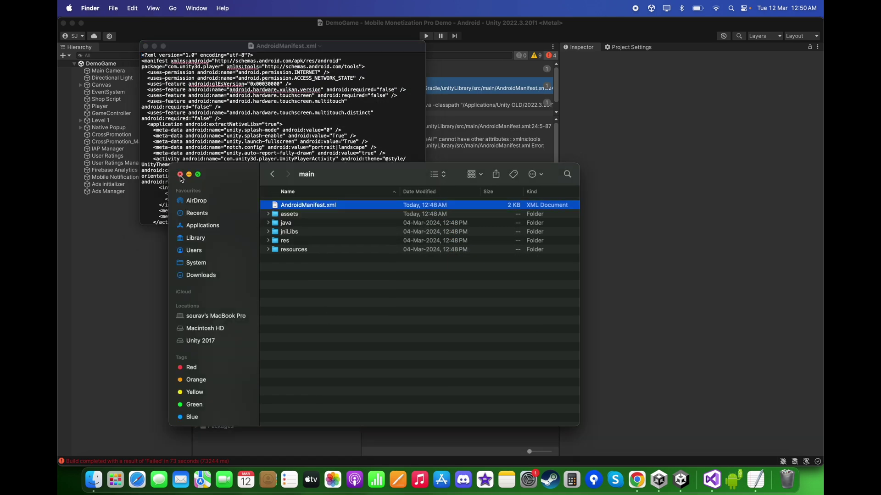
{"action": "left_click", "coordinate": [178, 177]}
{"action": "left_click_drag", "start_coordinate": [424, 222], "coordinate": [530, 348]}
{"action": "left_click_drag", "start_coordinate": [250, 211], "coordinate": [387, 209]}
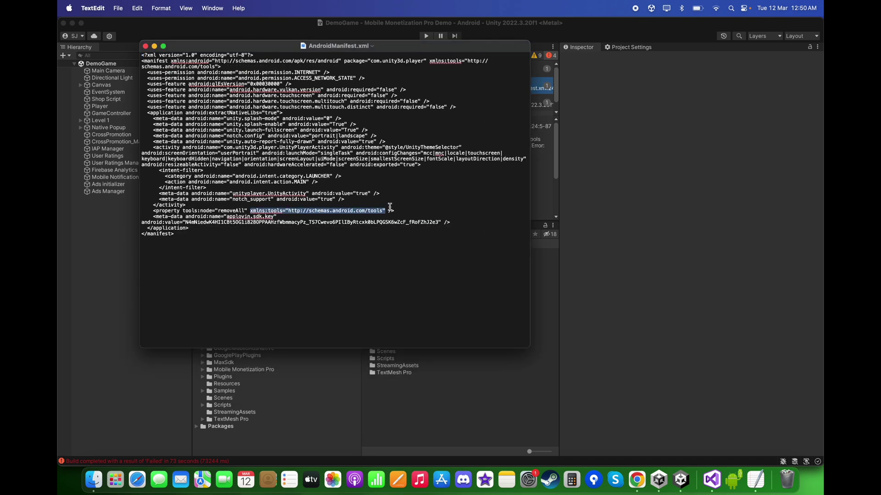
{"action": "key", "text": "BackSpace"}
{"action": "key", "text": "BackSpace"}
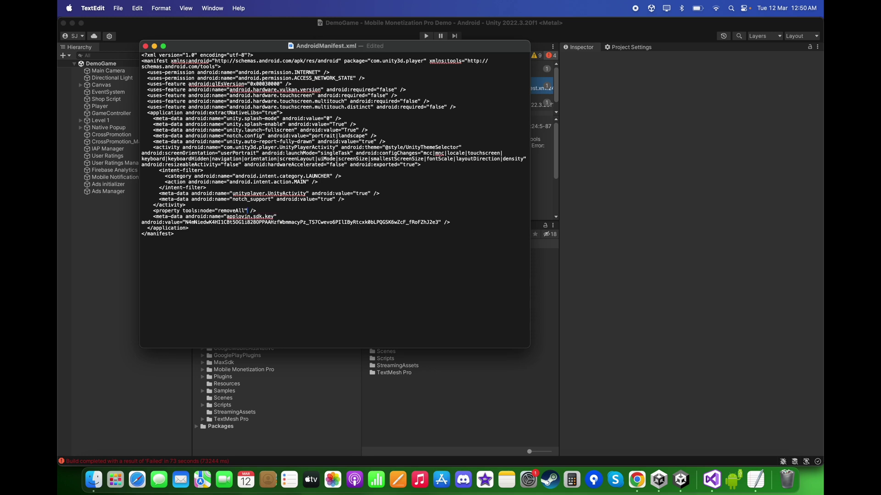
{"action": "left_click_drag", "start_coordinate": [268, 210], "coordinate": [145, 211]}
{"action": "left_click", "coordinate": [197, 233]}
{"action": "key", "text": "super+s"}
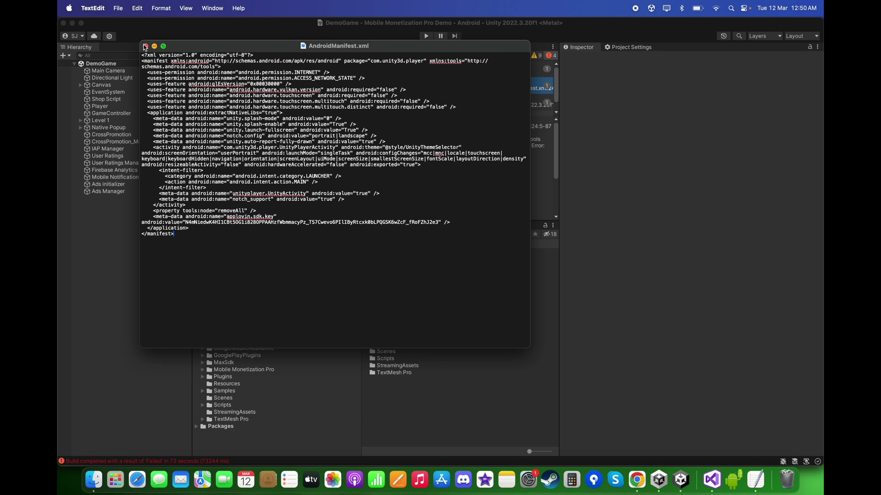
{"action": "left_click", "coordinate": [145, 46]}
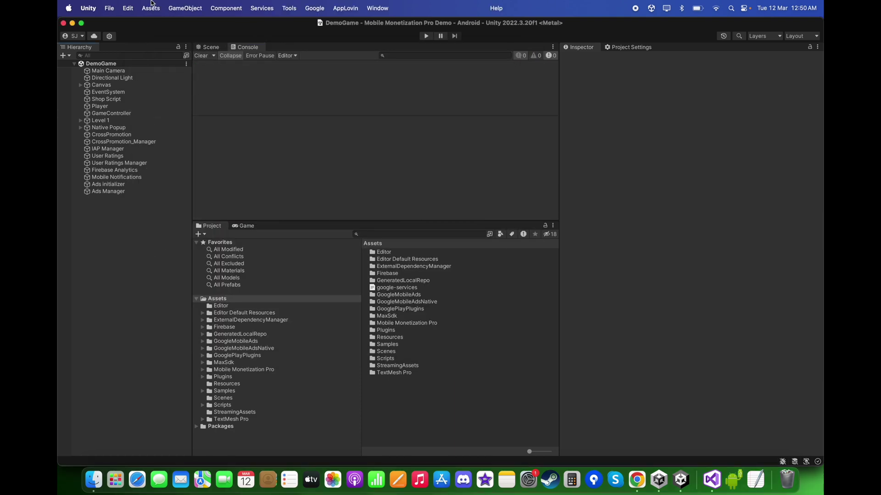
Build and run the game again, then disable the IAP Manager object and clear the Console
{"action": "left_click", "coordinate": [110, 7]}
{"action": "left_click", "coordinate": [137, 145]}
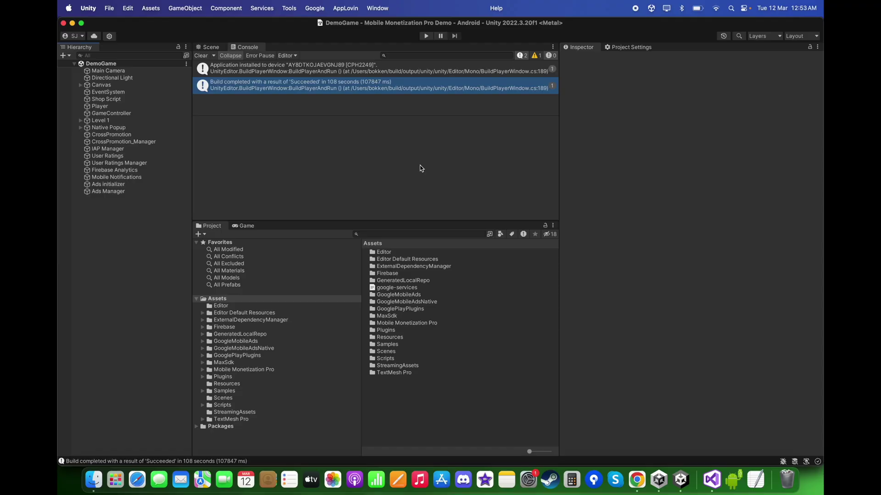
{"action": "left_click", "coordinate": [131, 150]}
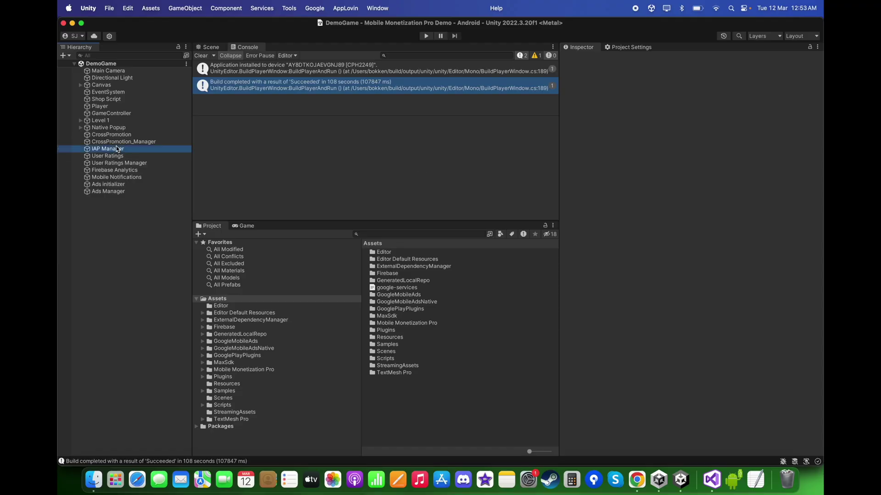
{"action": "left_click", "coordinate": [584, 59]}
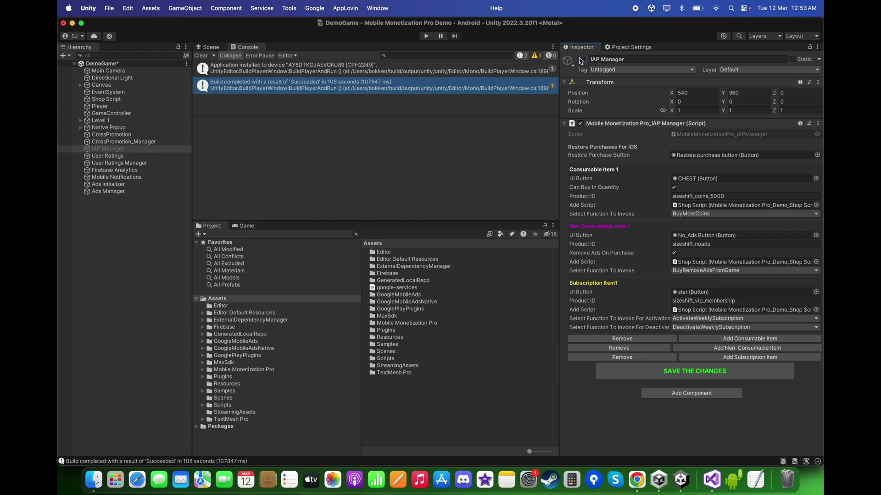
{"action": "left_click", "coordinate": [201, 55]}
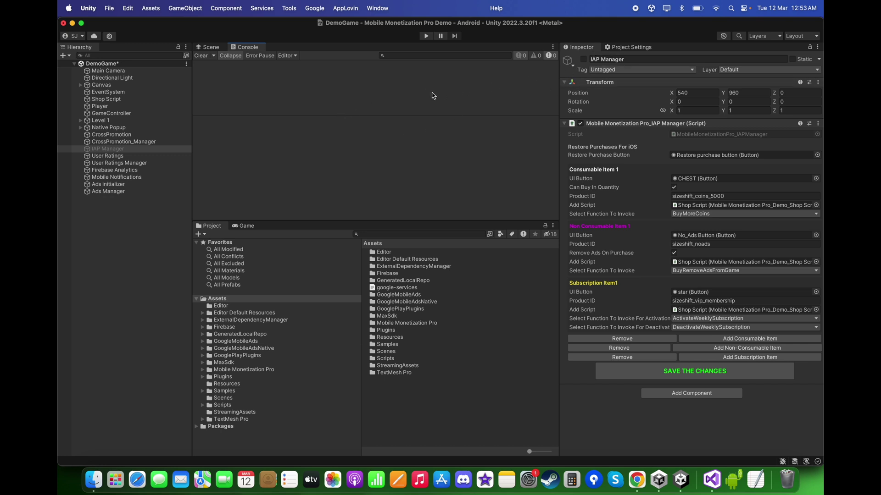
Start a fresh Android Build And Run from Build Settings
{"action": "left_click", "coordinate": [168, 192]}
{"action": "left_click", "coordinate": [109, 8]}
{"action": "left_click", "coordinate": [149, 136]}
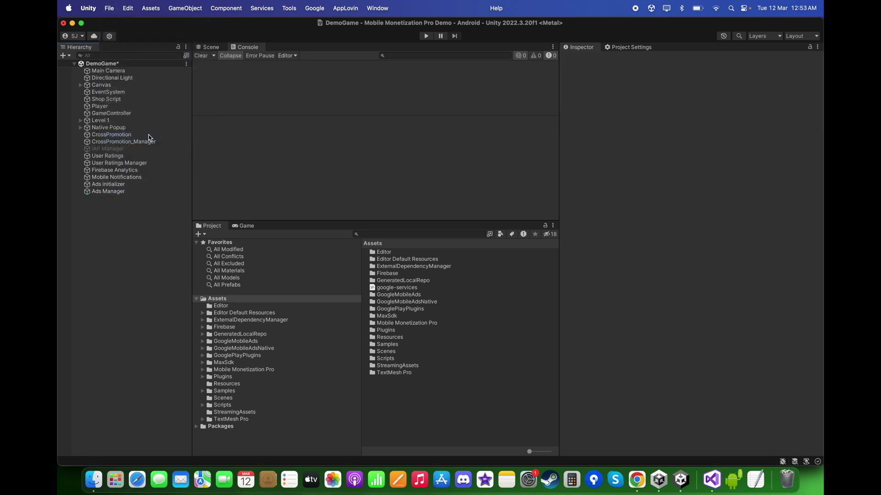
{"action": "left_click", "coordinate": [489, 367]}
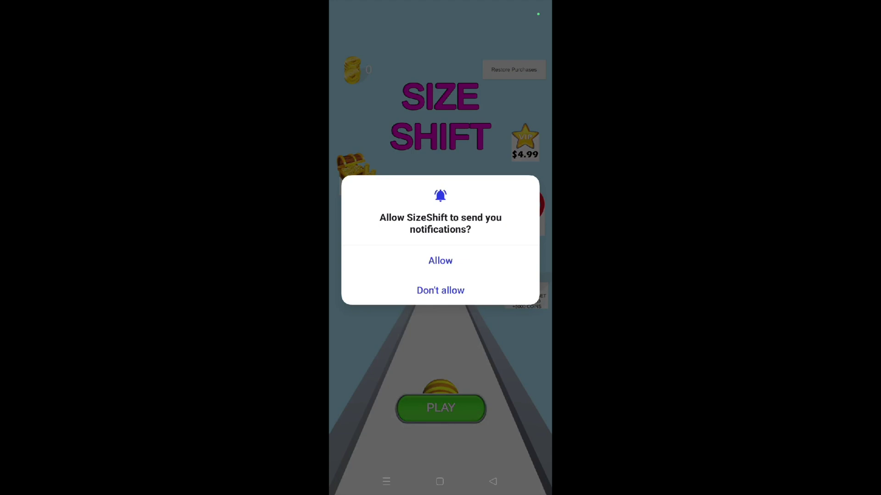
On the phone, allow notifications, give consent, close the interstitial ad and claim 5000 rewarded coins
{"action": "left_click", "coordinate": [463, 260]}
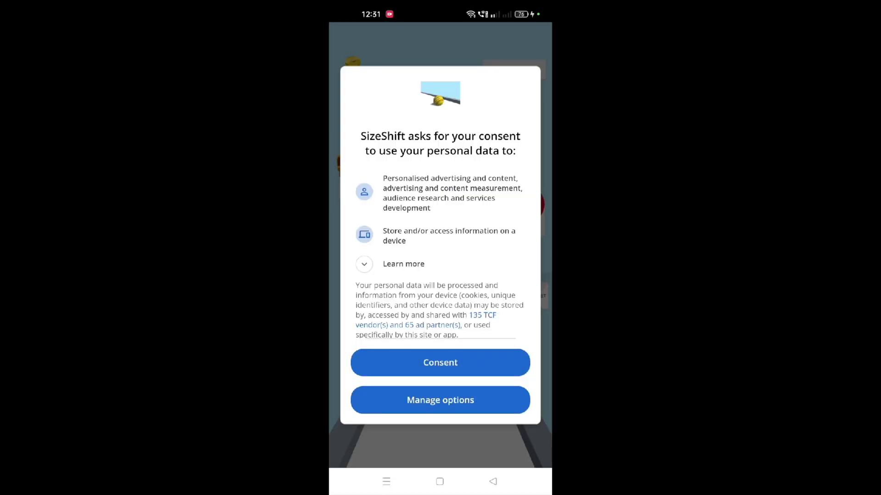
{"action": "left_click", "coordinate": [469, 368]}
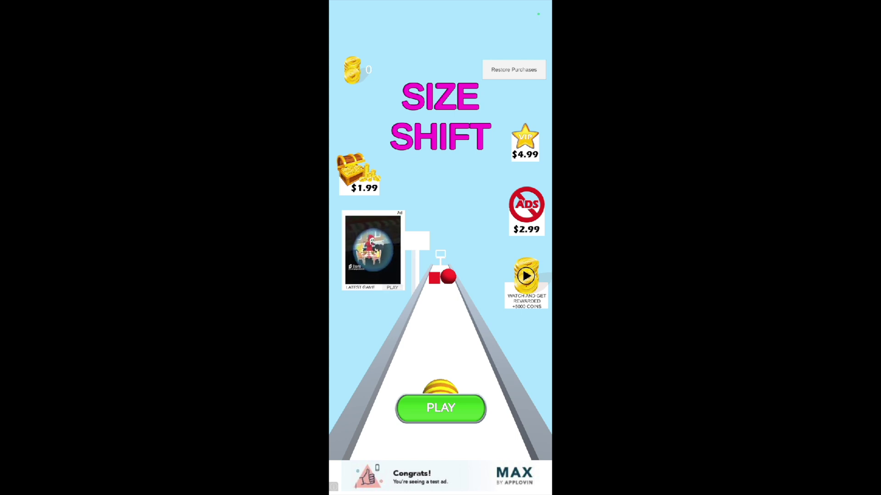
{"action": "left_click", "coordinate": [447, 408]}
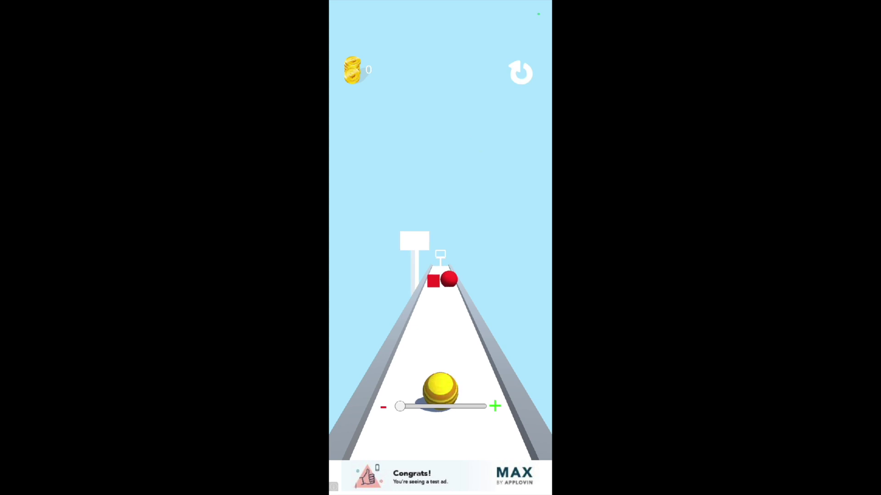
{"action": "left_click_drag", "start_coordinate": [417, 408], "coordinate": [435, 416]}
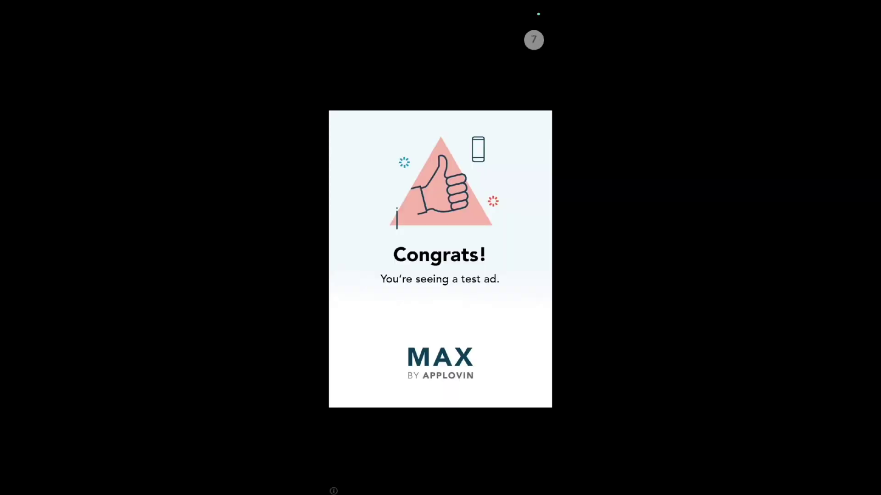
{"action": "left_click", "coordinate": [540, 32]}
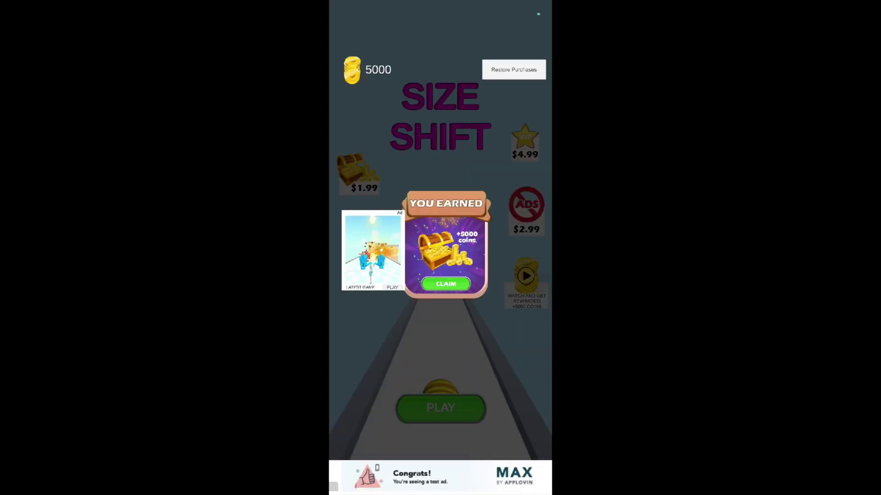
{"action": "left_click", "coordinate": [446, 284]}
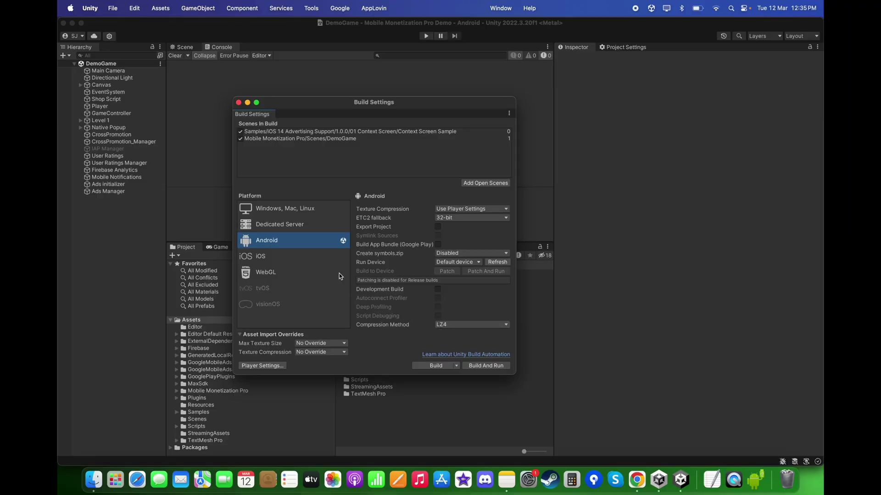
Switch Unity's build platform to iOS and start adding another MAX test device in Chrome
{"action": "left_click", "coordinate": [309, 257]}
{"action": "left_click", "coordinate": [435, 365]}
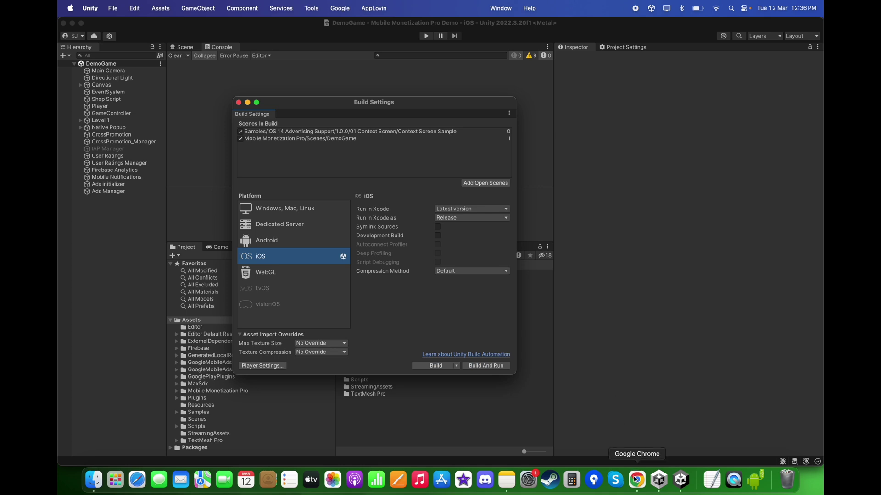
{"action": "left_click", "coordinate": [635, 480]}
{"action": "left_click", "coordinate": [770, 187]}
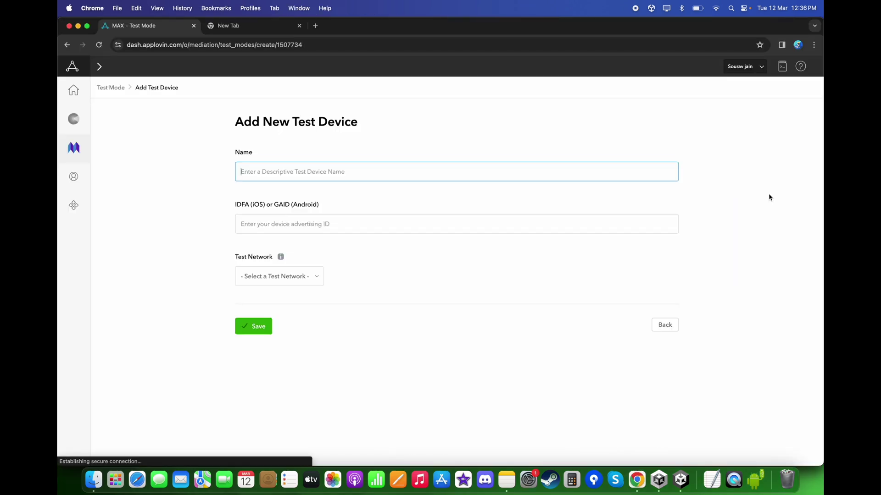
Name the test device 'iOS Device' and copy the iPhone's IDFA from the My Device ID app
{"action": "type", "text": "iOS Device"}
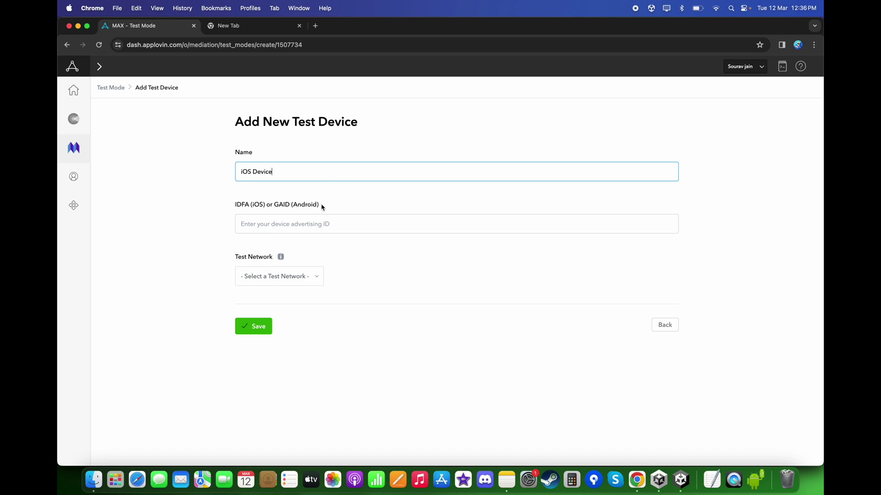
{"action": "left_click", "coordinate": [322, 207]}
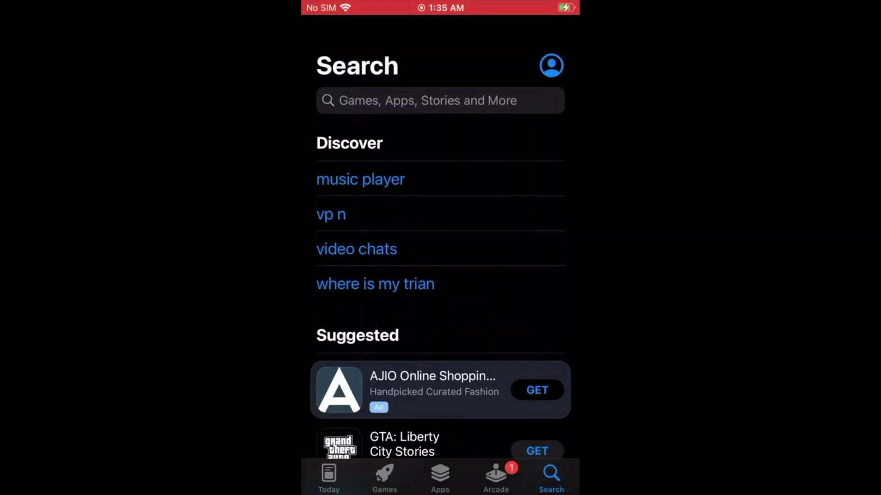
{"action": "left_click", "coordinate": [441, 100]}
{"action": "type", "text": "app"}
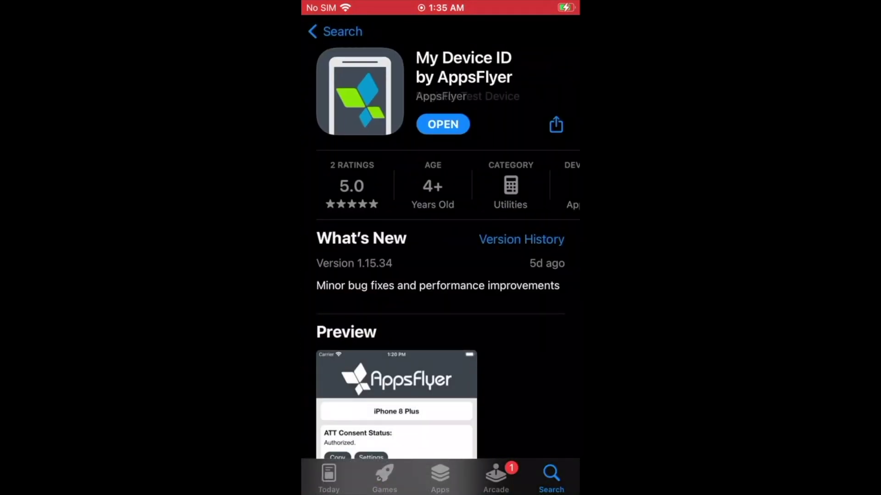
{"action": "left_click", "coordinate": [443, 125]}
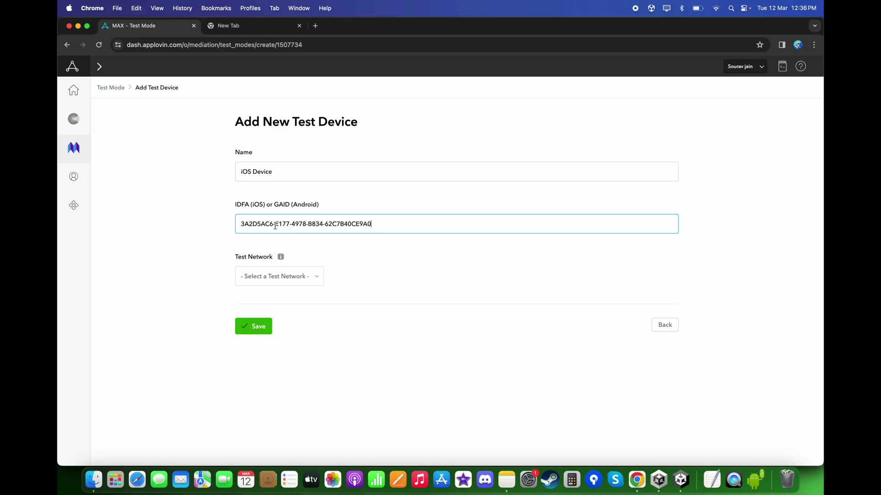
{"action": "left_click", "coordinate": [208, 285]}
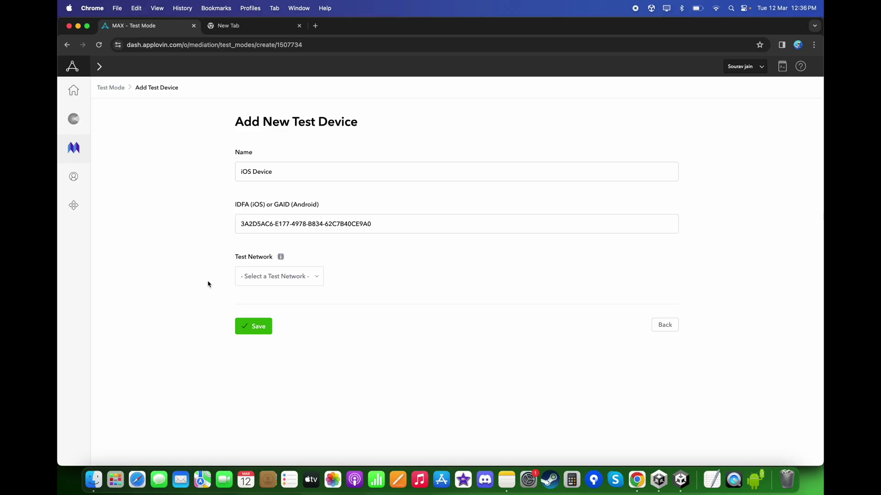
Set the test network to AppLovin and save the iOS Device test entry
{"action": "left_click", "coordinate": [279, 277]}
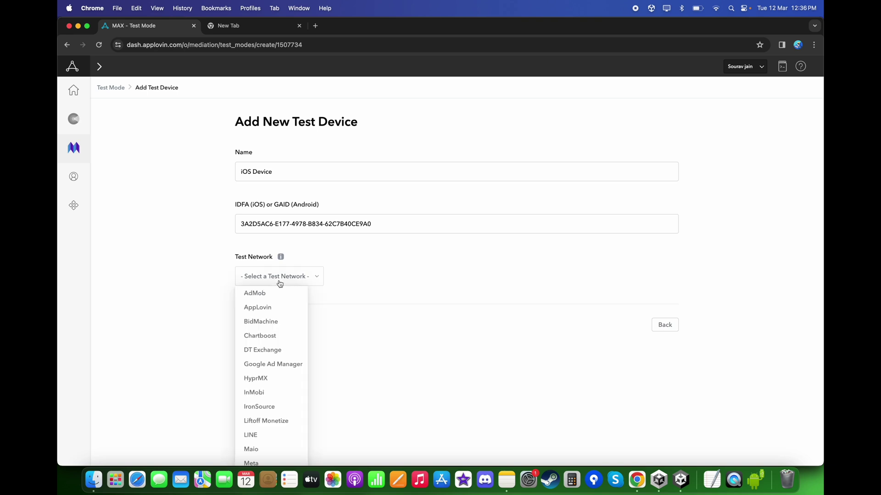
{"action": "left_click", "coordinate": [280, 306]}
{"action": "left_click", "coordinate": [263, 328]}
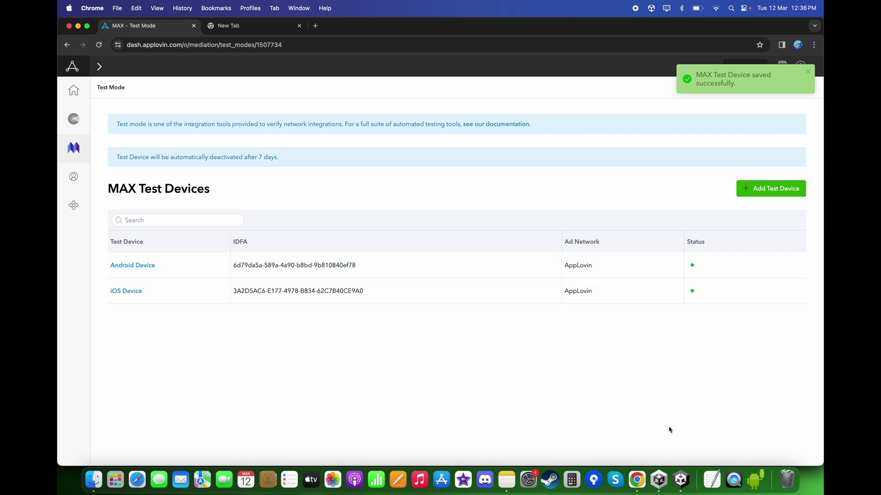
{"action": "left_click", "coordinate": [681, 479]}
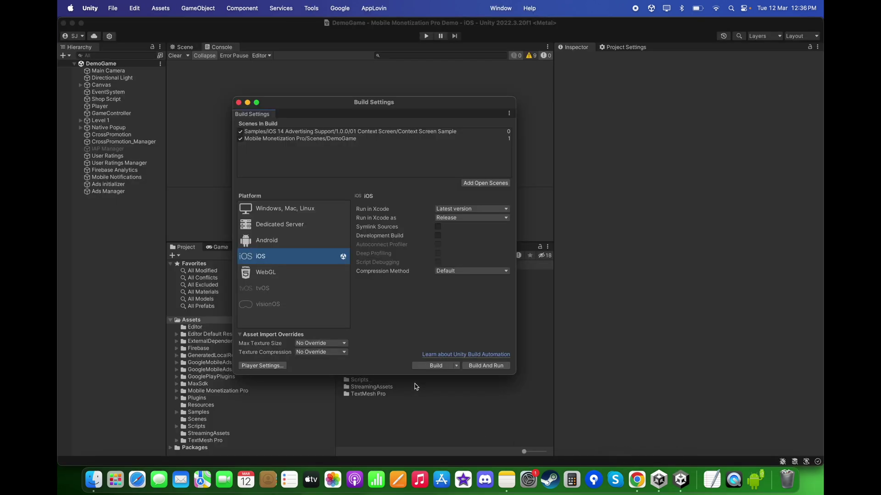
Build the iOS project and open Unity-iPhone.xcworkspace in Xcode
{"action": "left_click", "coordinate": [424, 367]}
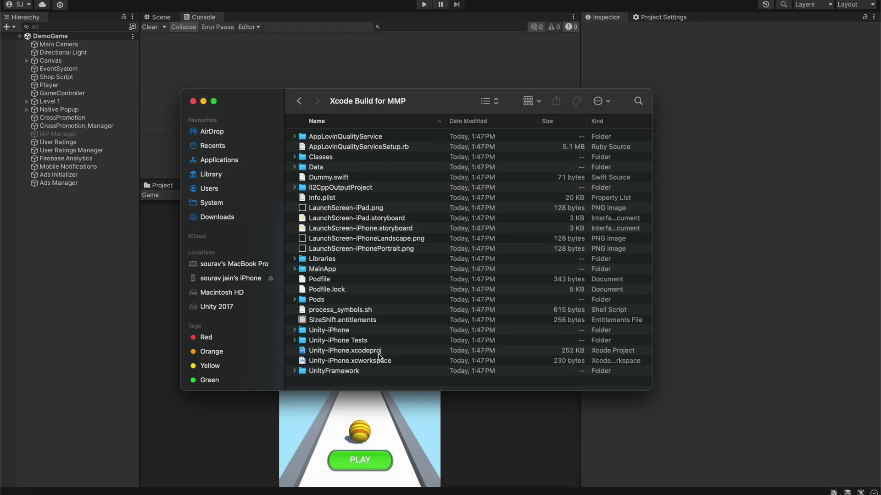
{"action": "left_click", "coordinate": [361, 361]}
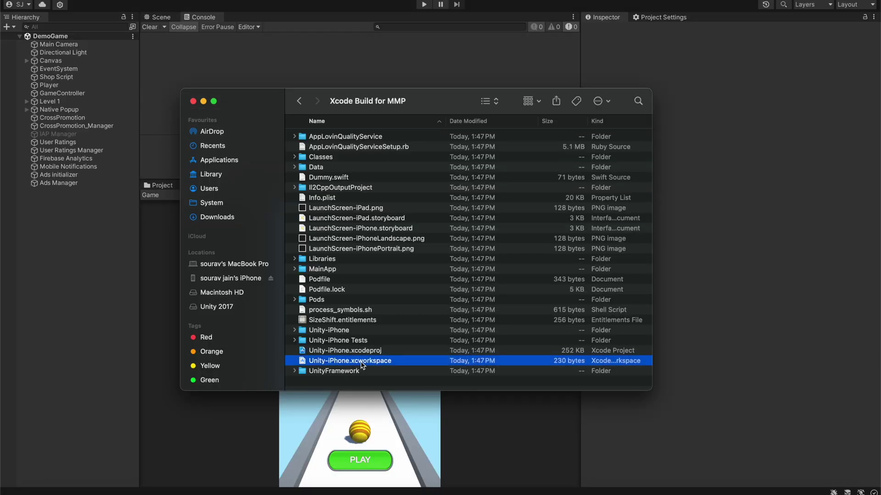
{"action": "double_click", "coordinate": [400, 362]}
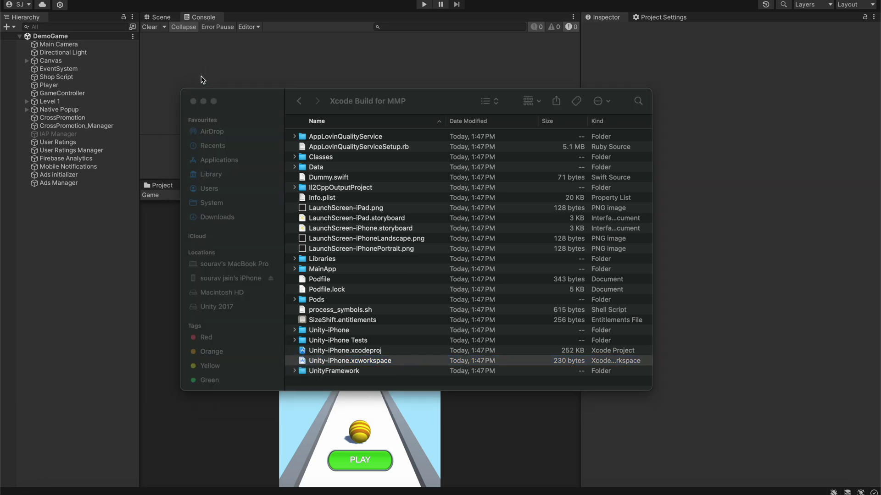
{"action": "left_click", "coordinate": [192, 101]}
Set the Unity-iPhone App Category to Games and run it on the connected iPhone
{"action": "left_click", "coordinate": [155, 73]}
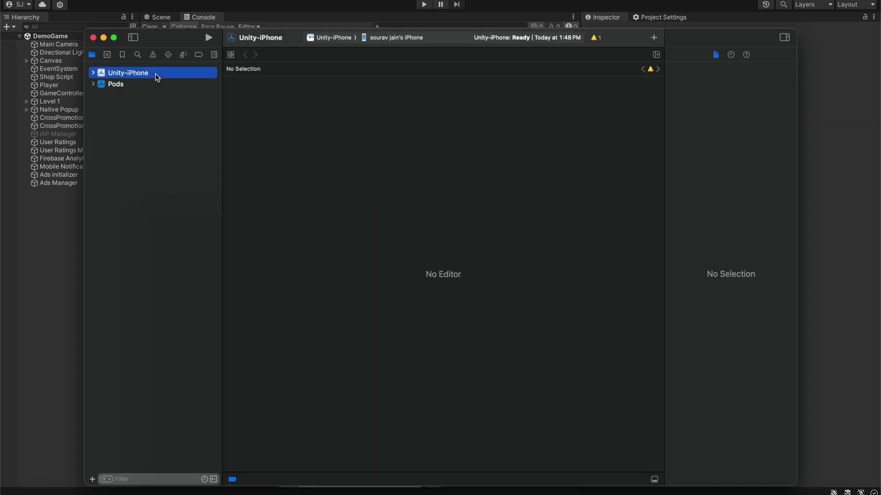
{"action": "left_click", "coordinate": [459, 270]}
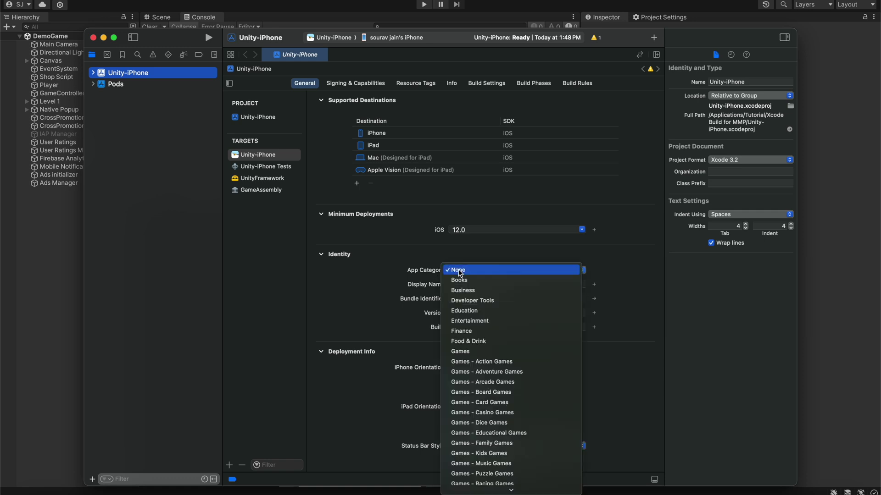
{"action": "left_click", "coordinate": [480, 349]}
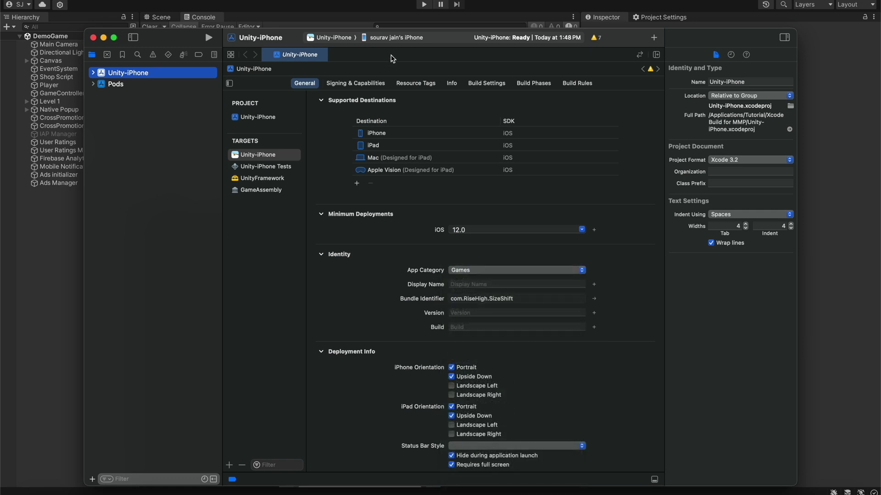
{"action": "left_click", "coordinate": [388, 38]}
{"action": "left_click", "coordinate": [369, 108]}
{"action": "left_click", "coordinate": [209, 37]}
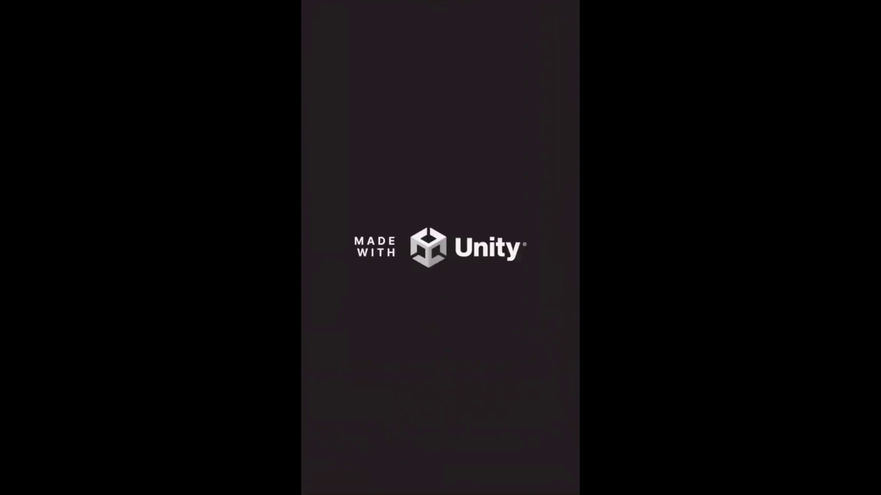
Allow notifications, start SizeShift, and drag the slider to grow the yellow ball
{"action": "left_click", "coordinate": [490, 298]}
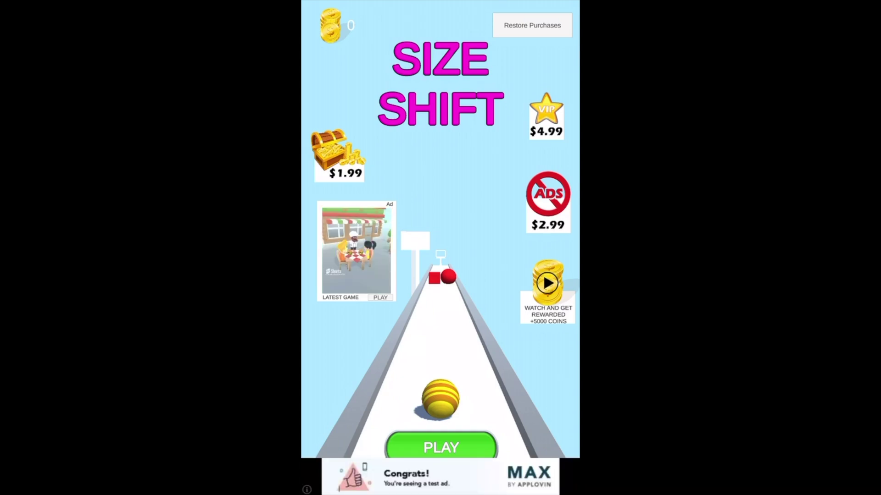
{"action": "left_click", "coordinate": [441, 447]}
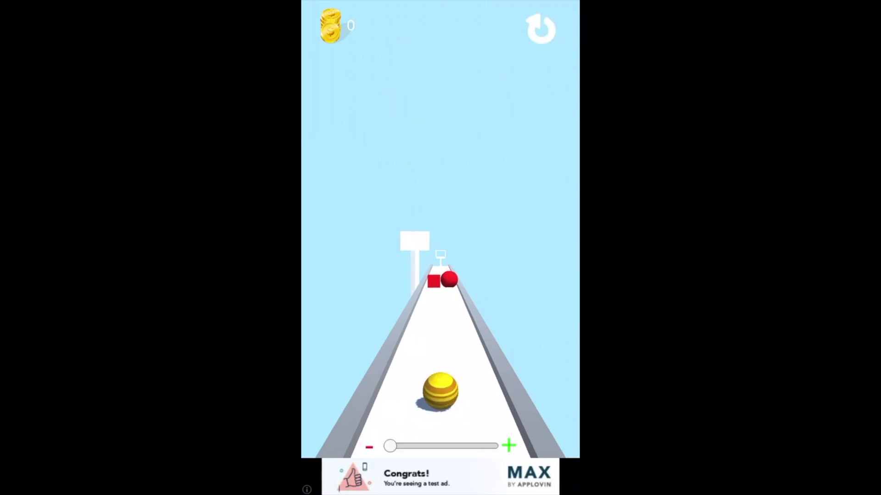
{"action": "mouse_move", "coordinate": [391, 446]}
{"action": "left_mouse_down"}
{"action": "mouse_move", "coordinate": [433, 446]}
{"action": "mouse_move", "coordinate": [390, 446]}
{"action": "left_mouse_up"}
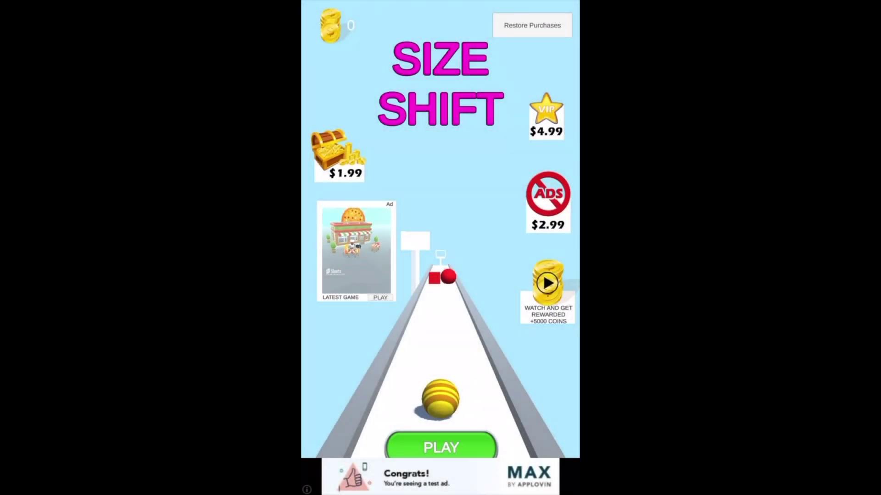
Watch and close the rewarded test ad for 5000 coins, then stop Play mode in Unity
{"action": "left_click", "coordinate": [548, 283]}
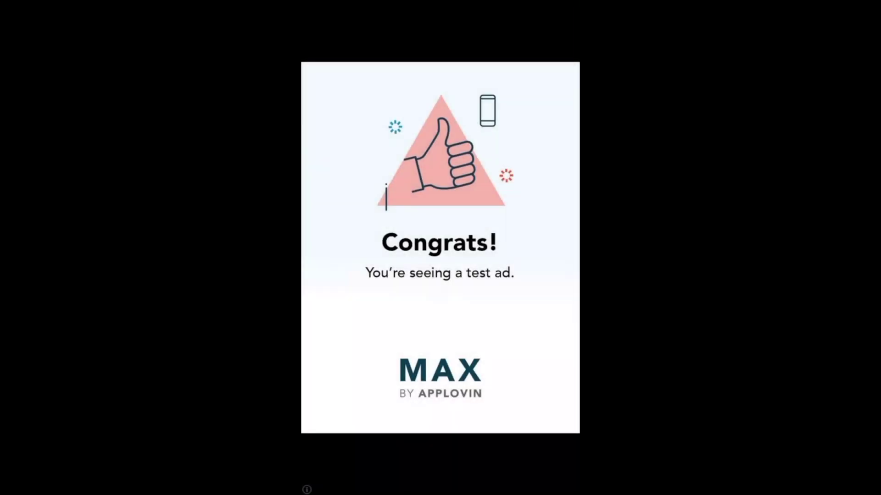
{"action": "left_click", "coordinate": [557, 22]}
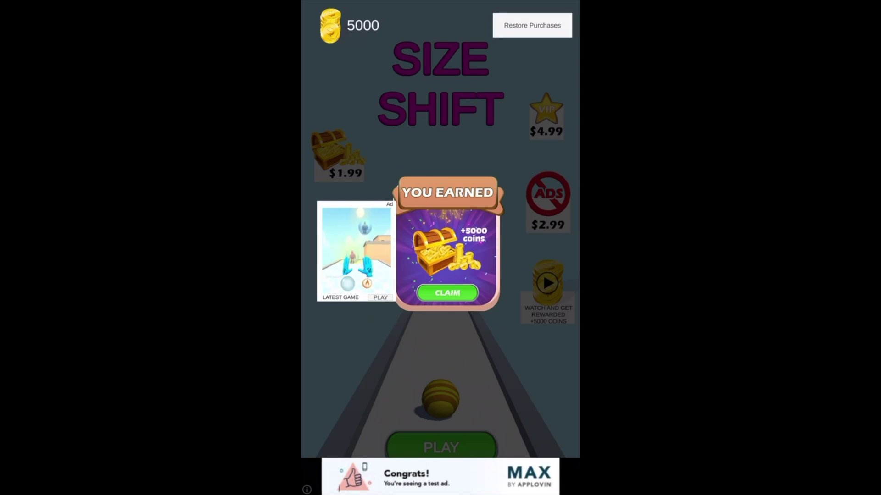
{"action": "key", "text": "ctrl+p"}
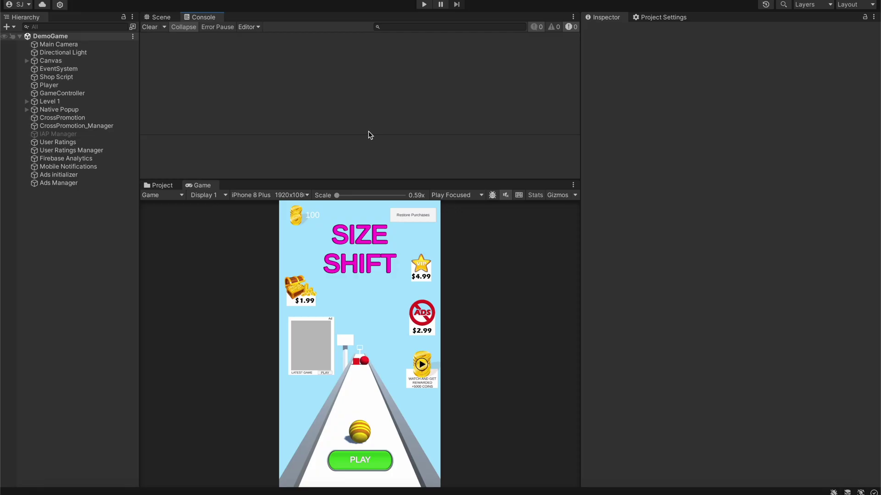
{"action": "left_click_drag", "start_coordinate": [580, 68], "coordinate": [607, 71]}
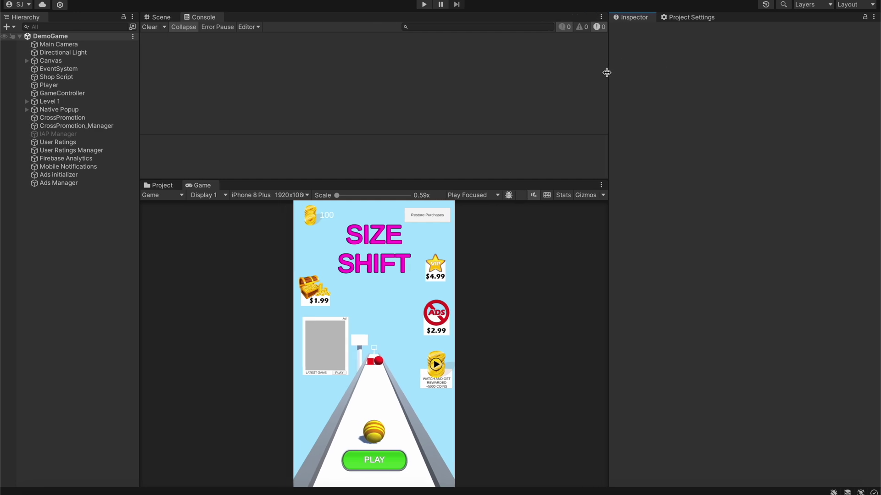